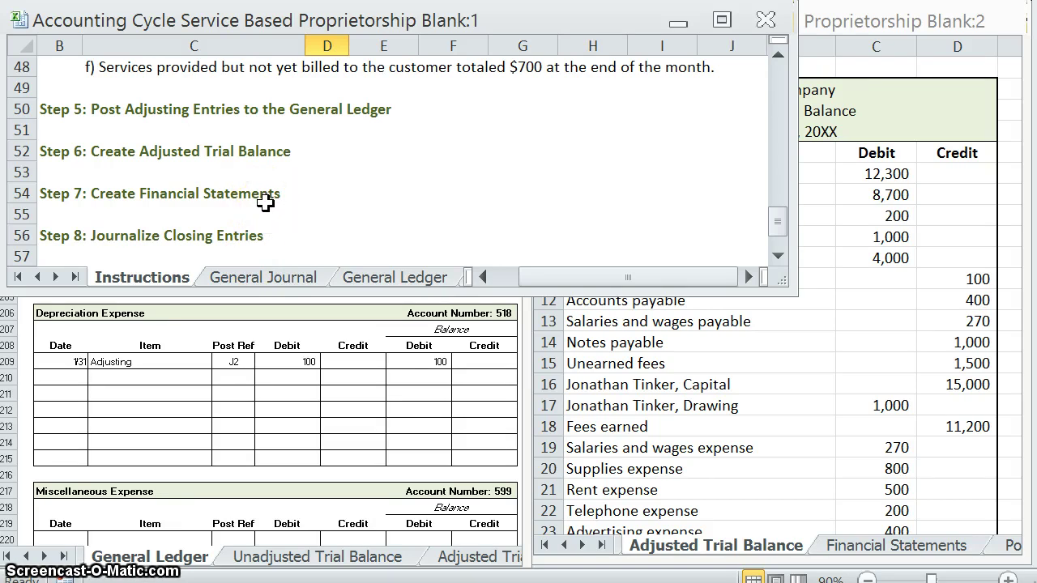
Enlarge the ledger window and show its Adjusted Trial Balance sheet at 80% zoom.
click(277, 413)
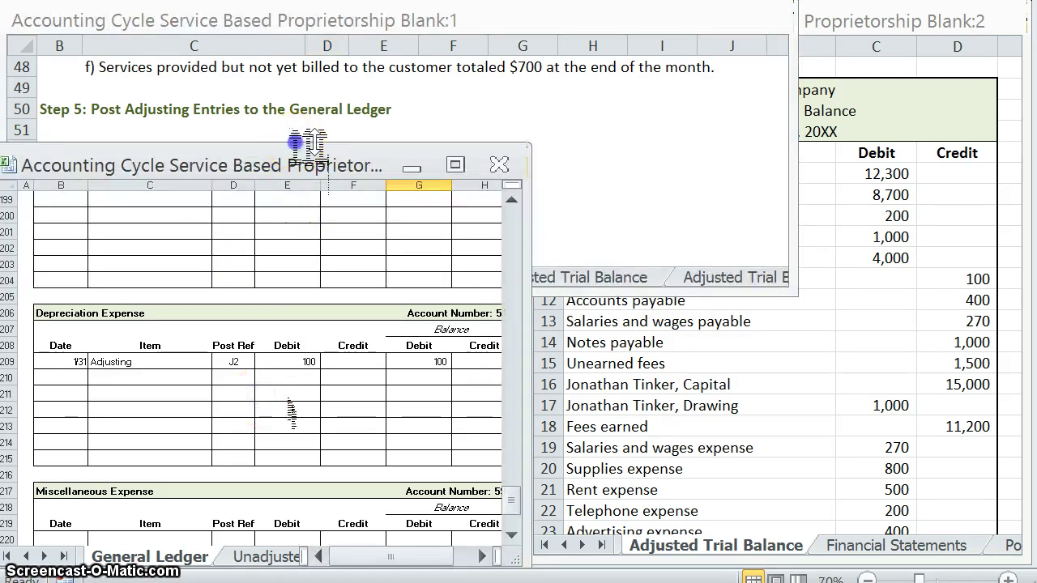
drag(300, 158, 327, 6)
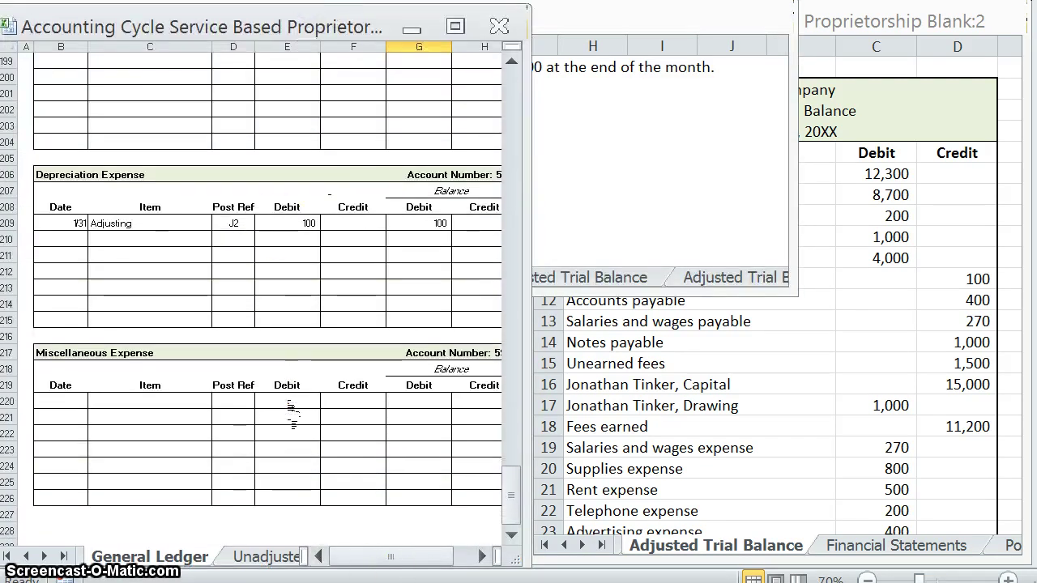
click(63, 556)
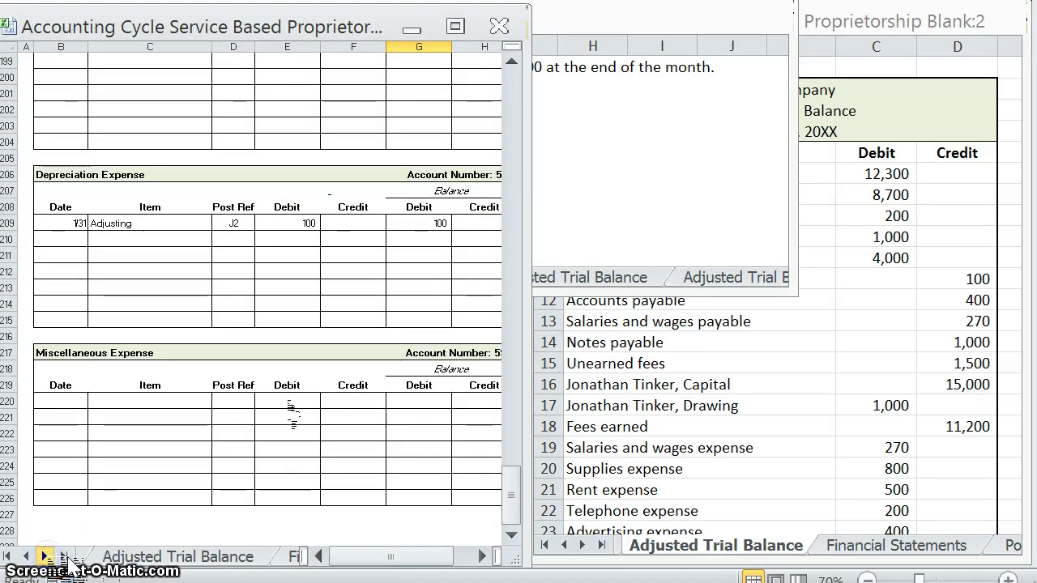
click(142, 557)
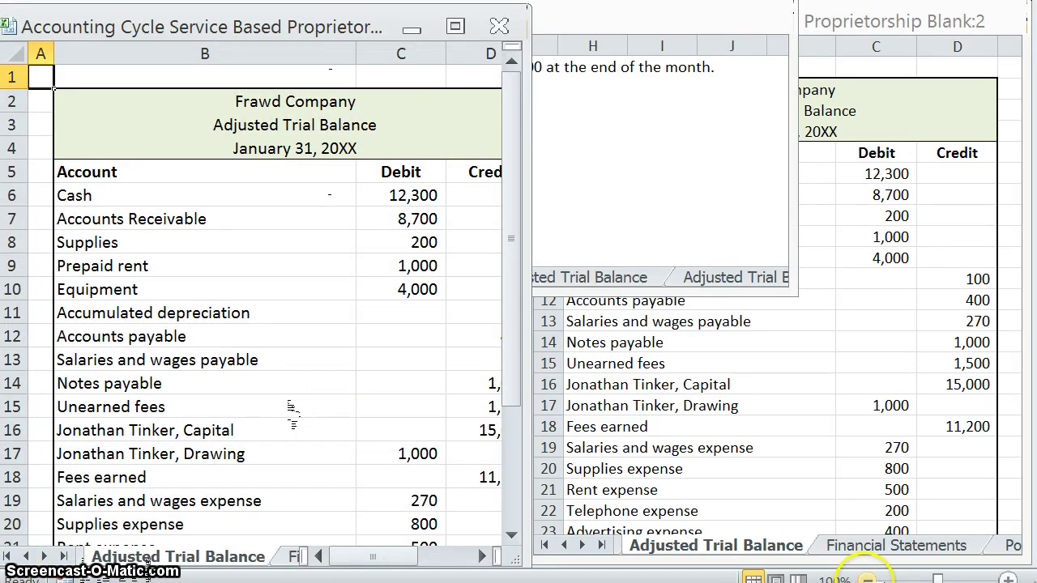
click(867, 580)
click(867, 580)
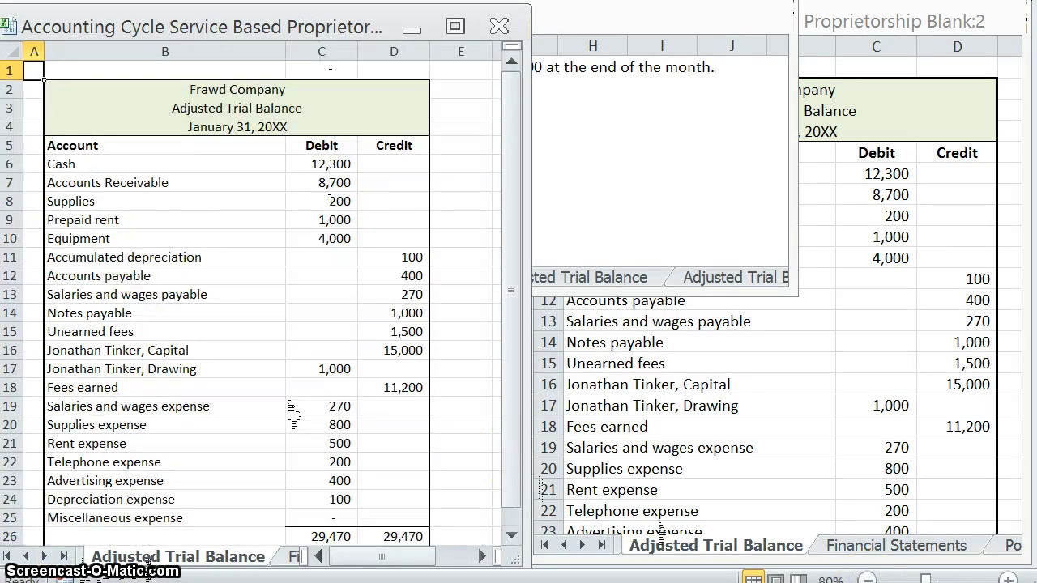
click(718, 533)
click(891, 556)
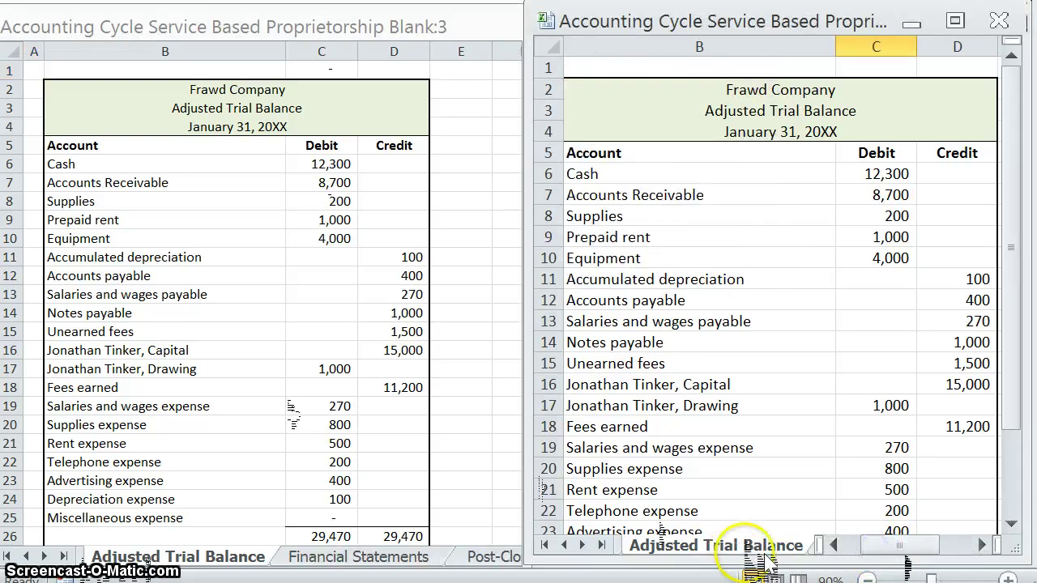
Show the Financial Statements sheet at 80% zoom, side by side with the trial balance window.
click(582, 544)
click(770, 545)
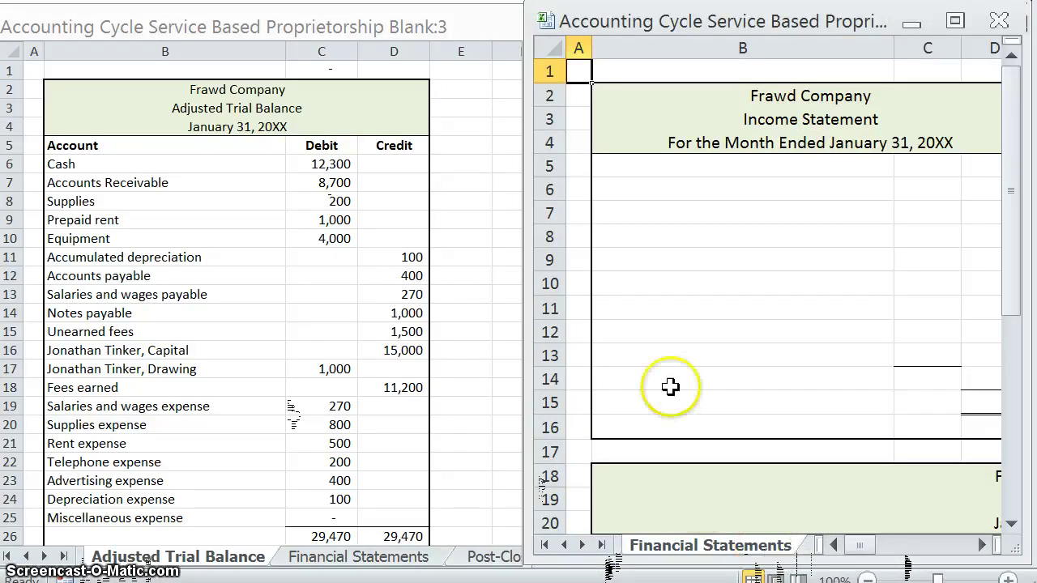
click(867, 579)
click(866, 578)
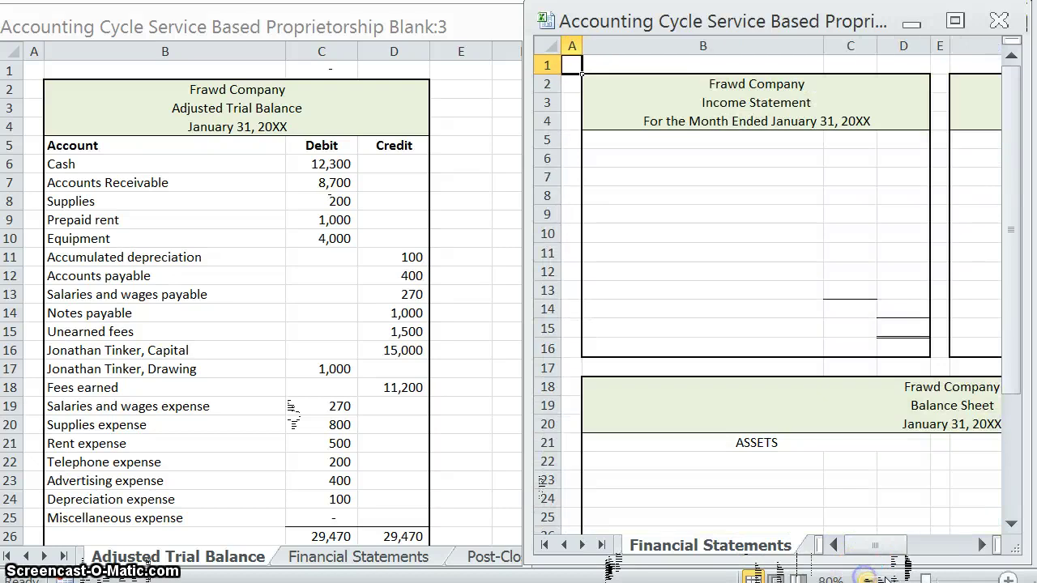
click(510, 340)
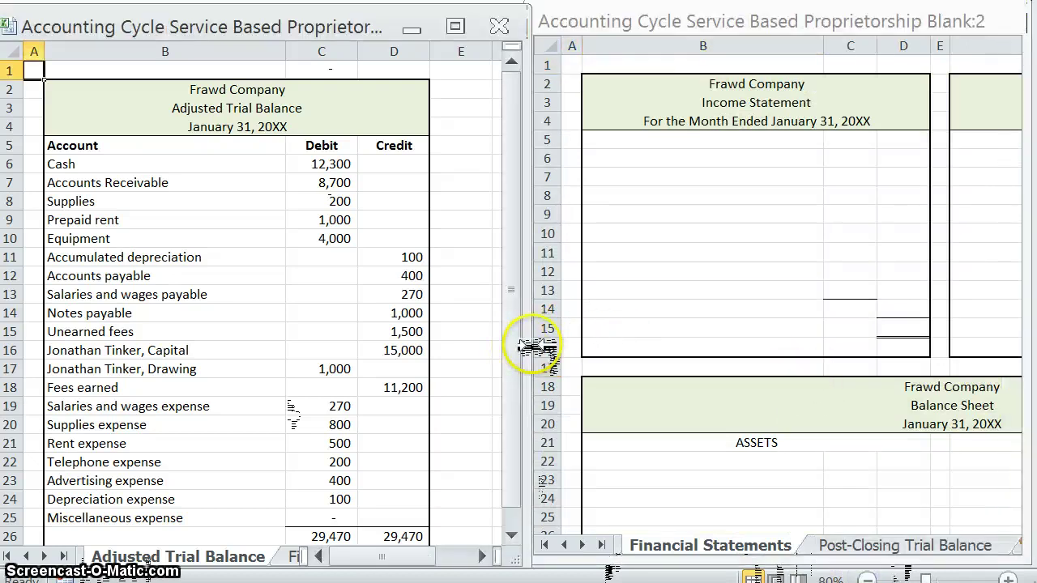
drag(511, 341, 476, 354)
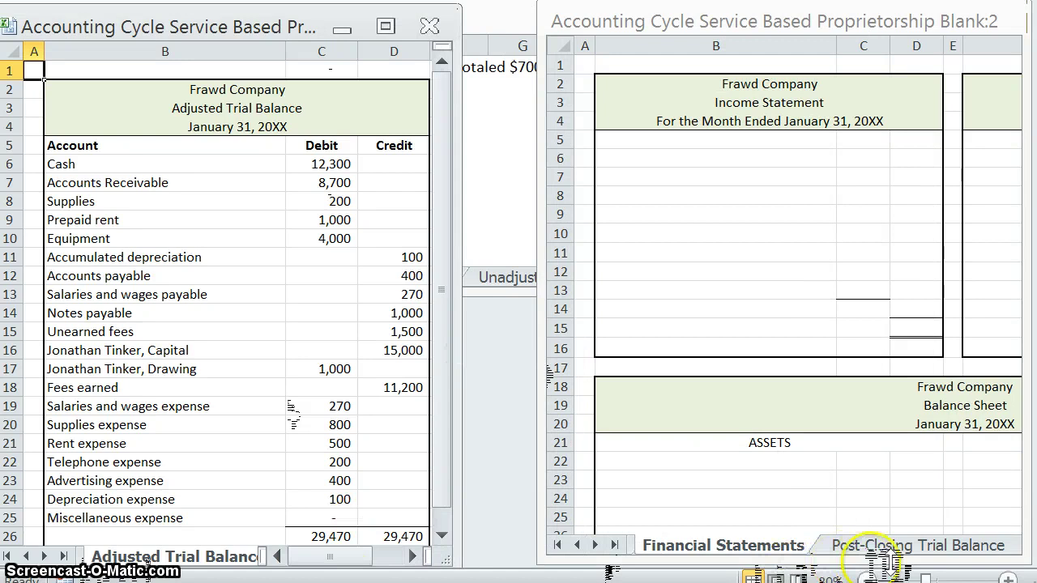
drag(538, 388, 478, 404)
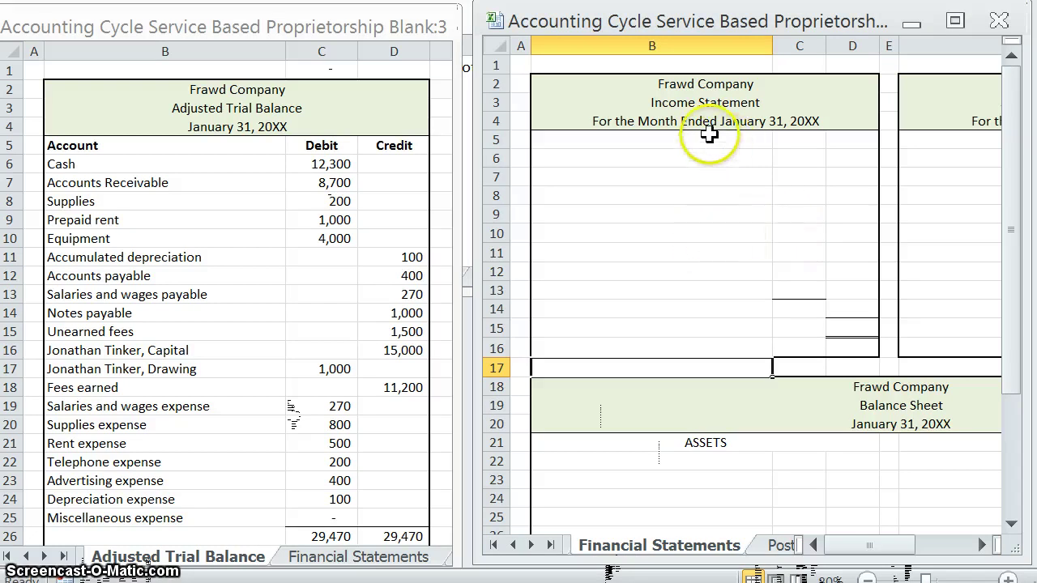
Review the income statement headings and select cell B5 for the first revenue line.
click(671, 84)
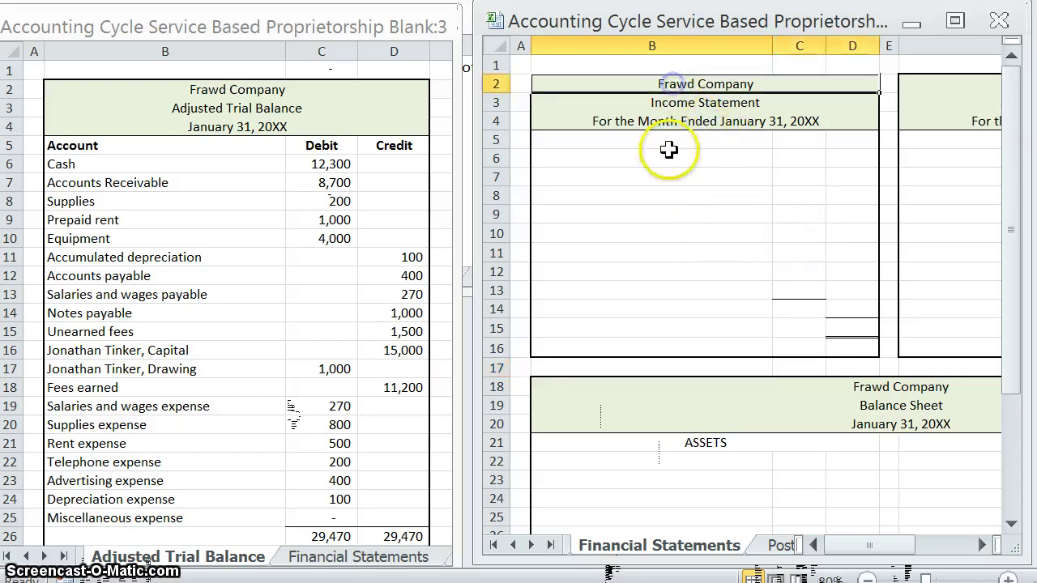
click(669, 99)
click(613, 123)
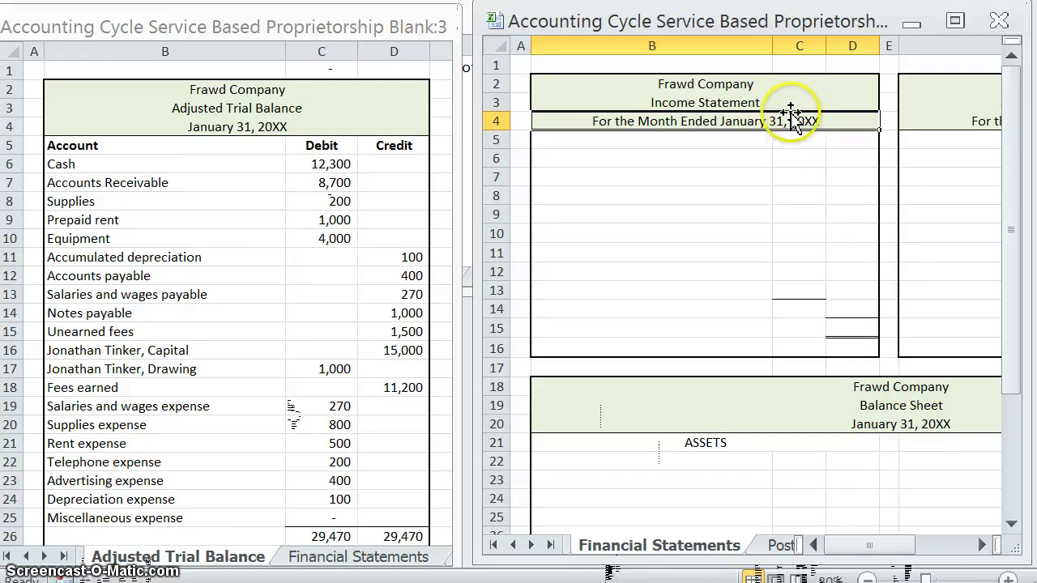
click(604, 139)
click(585, 161)
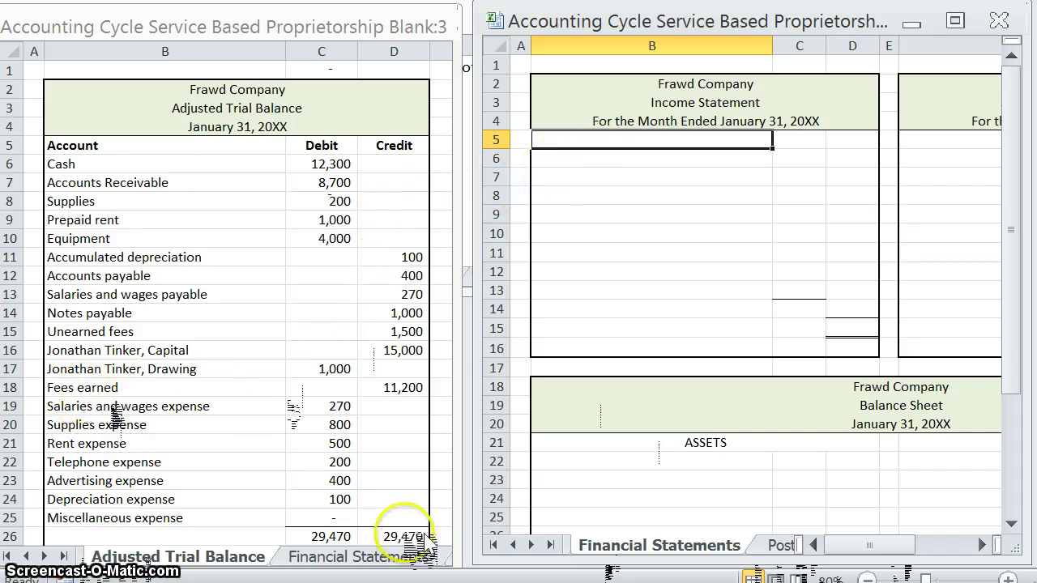
Enter 'Fees earned' in B5 with 11,200 in column D.
text(Fees earen)
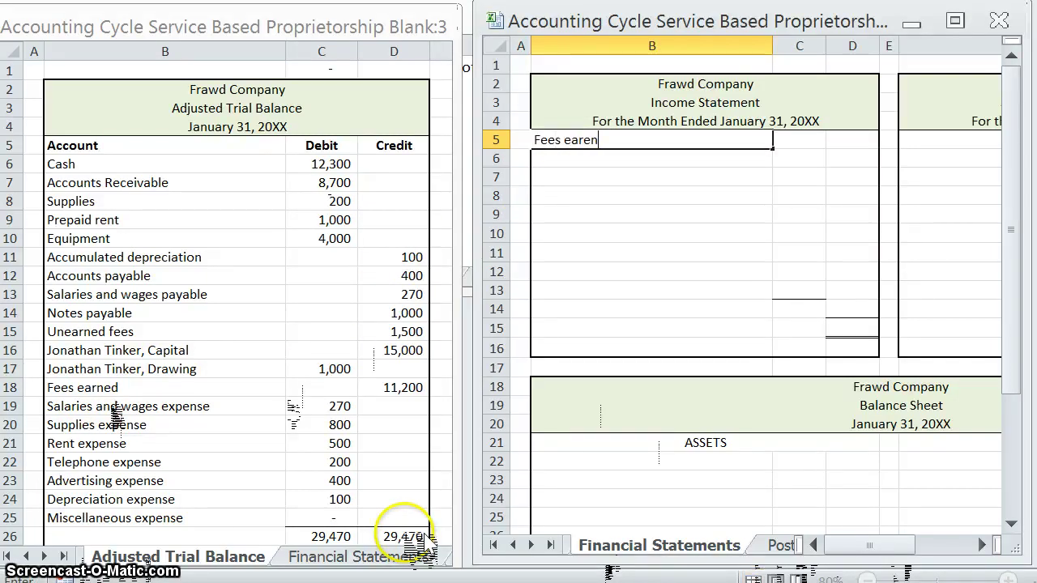
key(Tab)
key(Tab)
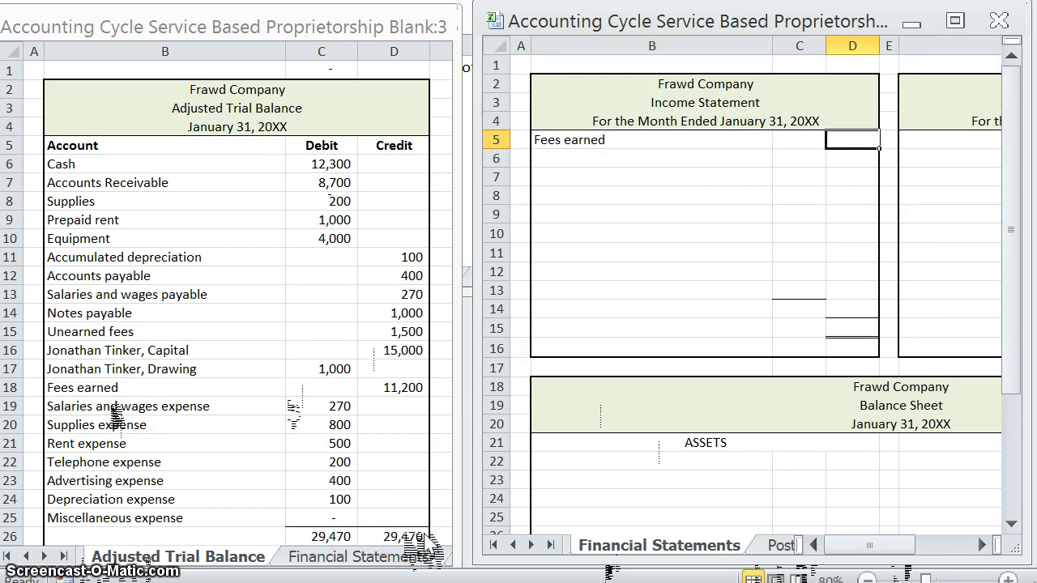
text(11,)
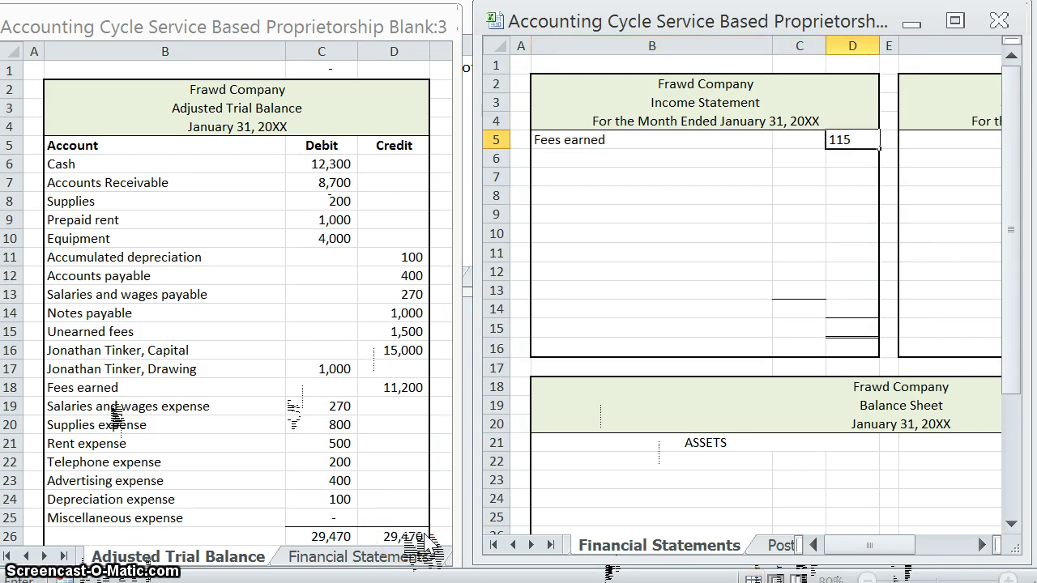
text(200)
key(Return)
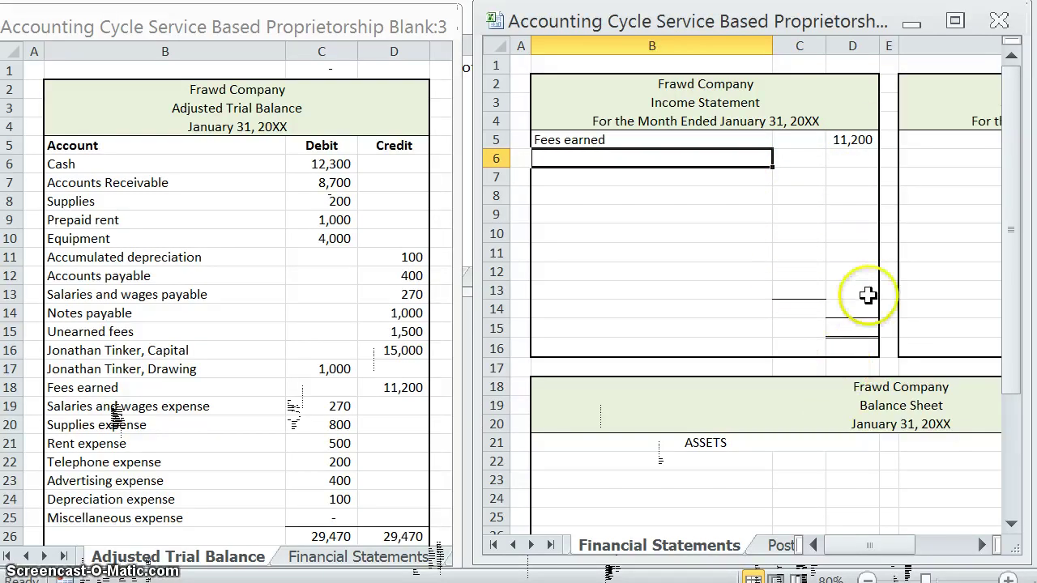
Type the 'Expenses:' heading and the Salaries and wages, Supplies and Rent expense labels.
click(611, 159)
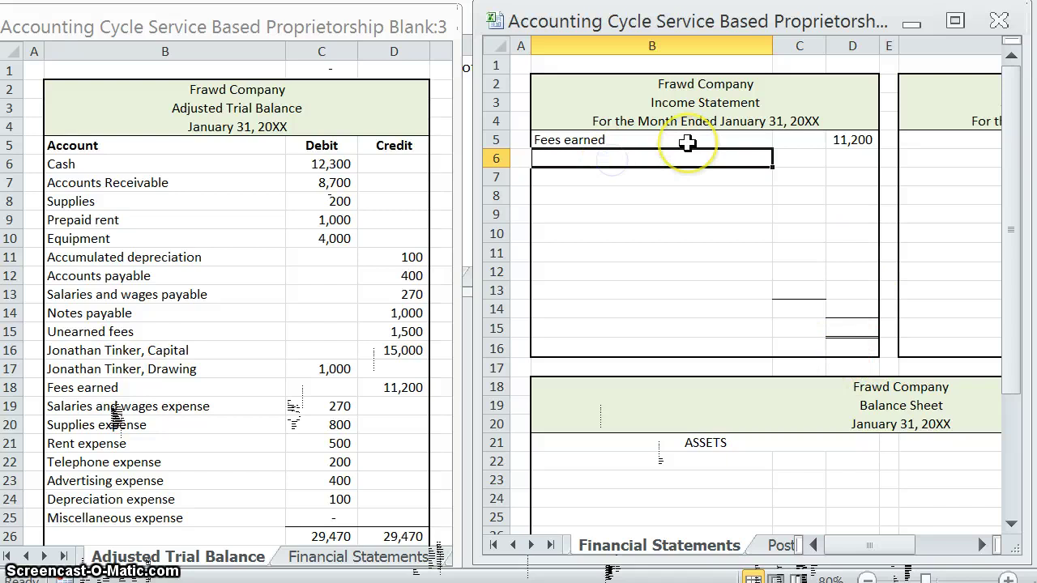
text(Expense)
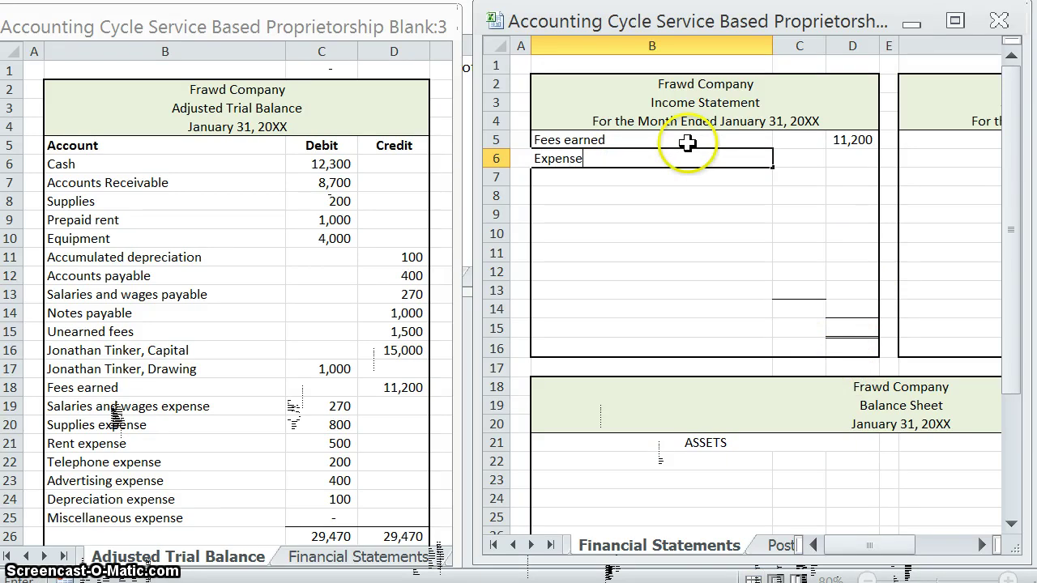
text(s:)
key(Return)
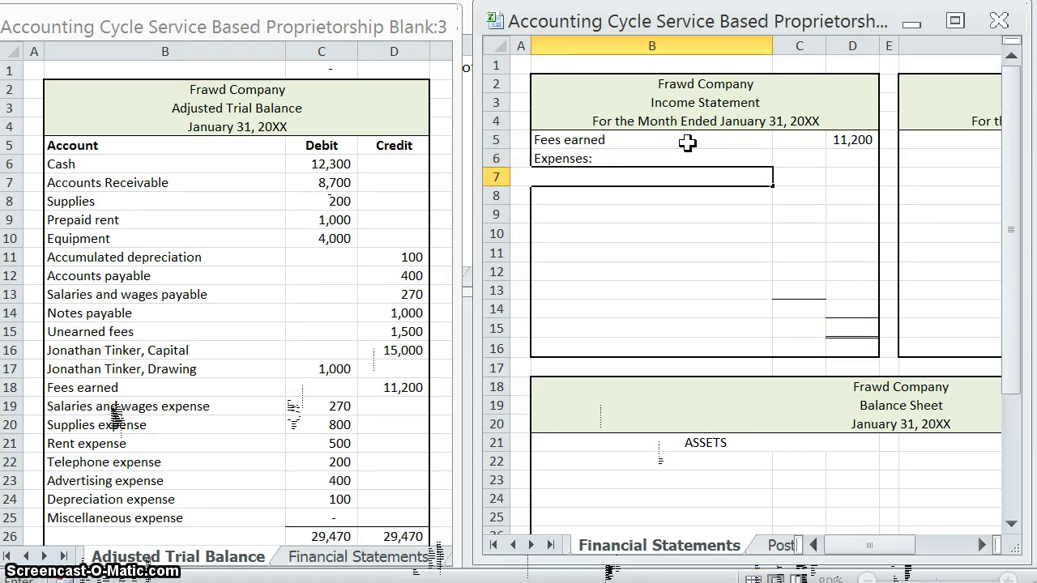
text(Salaries and wages)
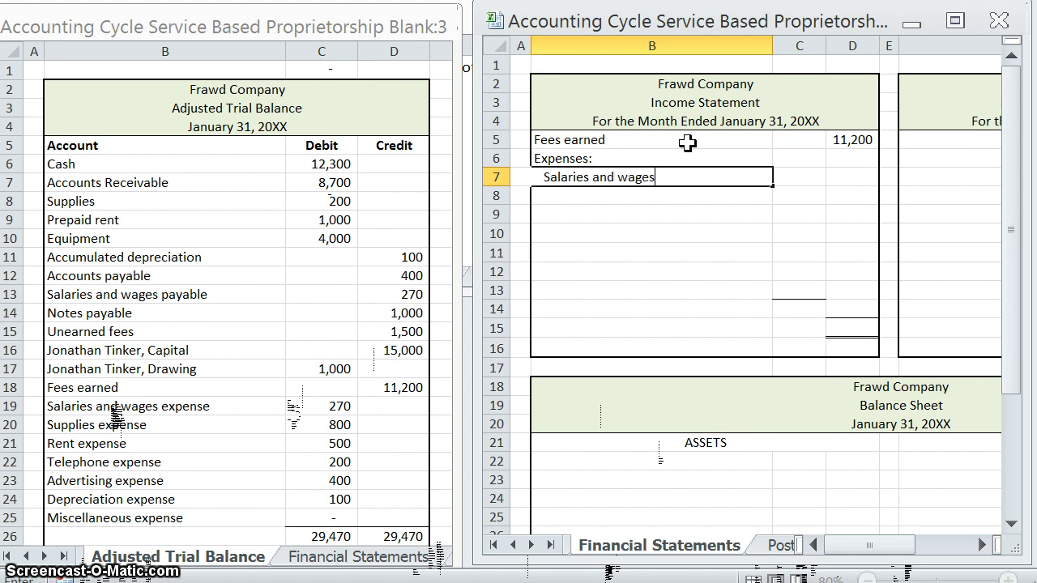
text( expense)
key(Return)
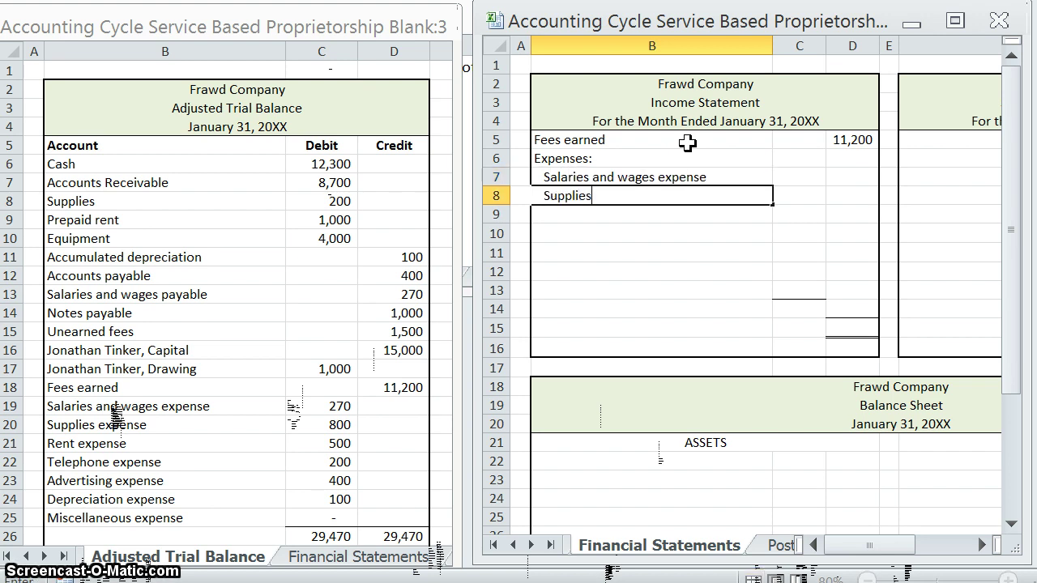
text(Supplies expense)
key(Return)
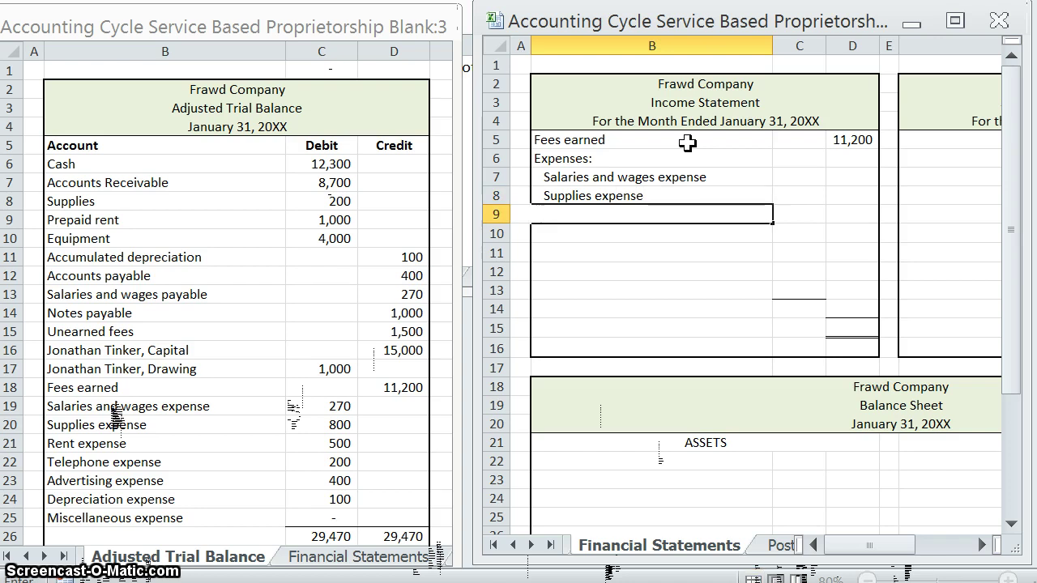
text(Rent expense)
key(Return)
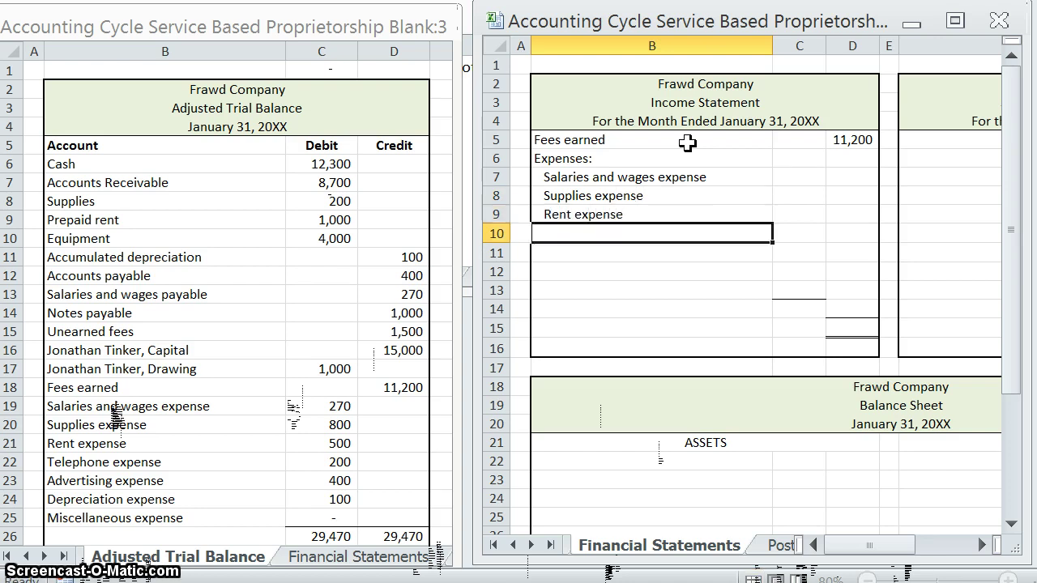
Add the Telephone, Advertising, Depreciation and Miscellaneous expense labels below them.
text(Telephone expe)
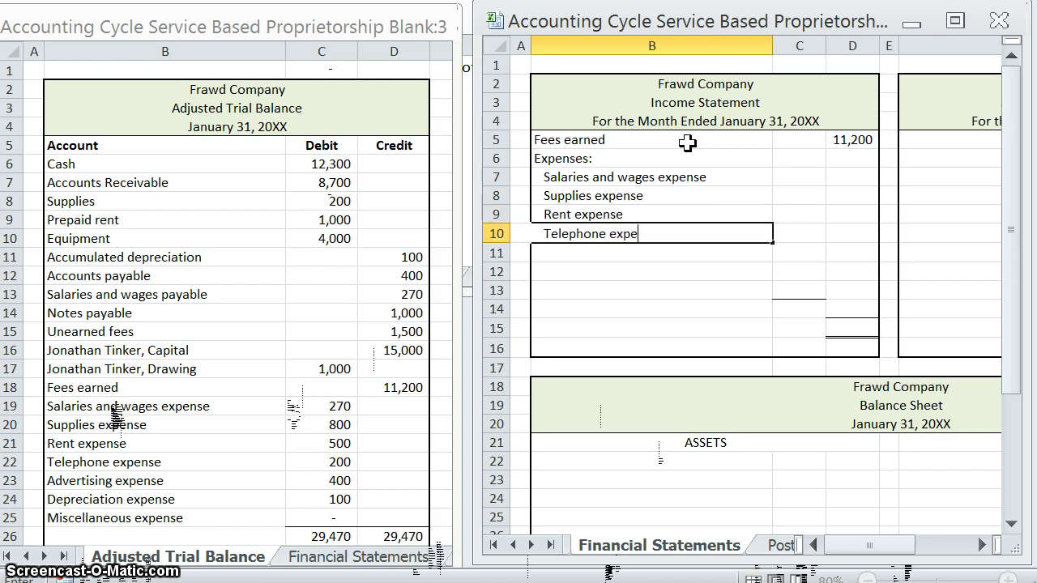
text(nse)
key(Return)
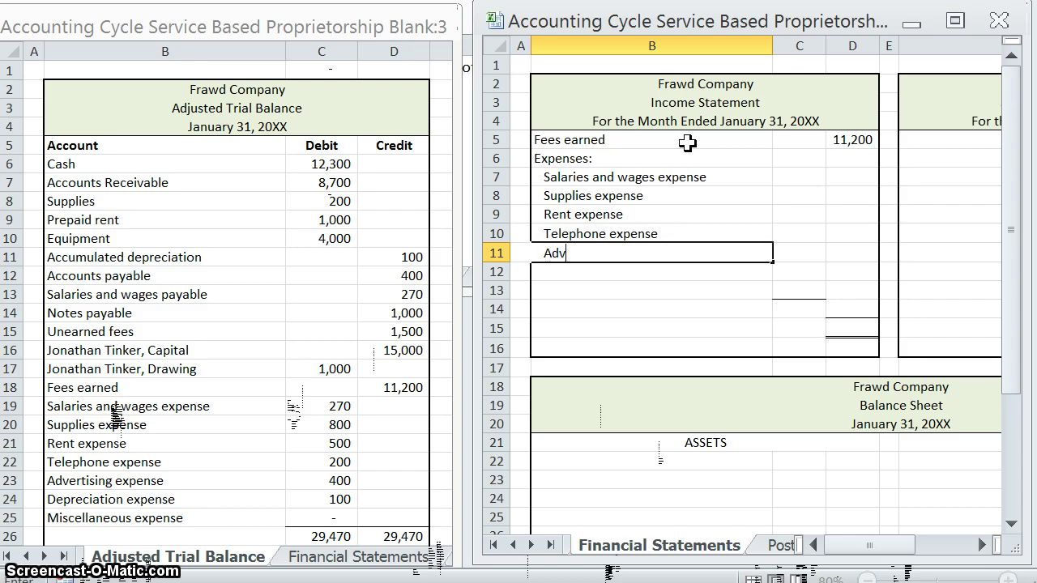
text(Advertising expense)
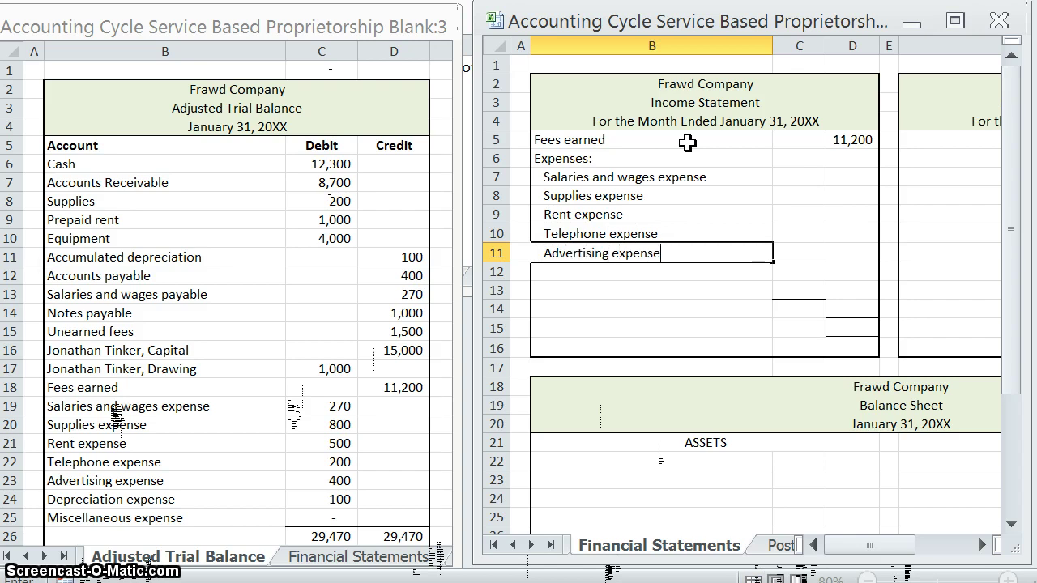
key(Return)
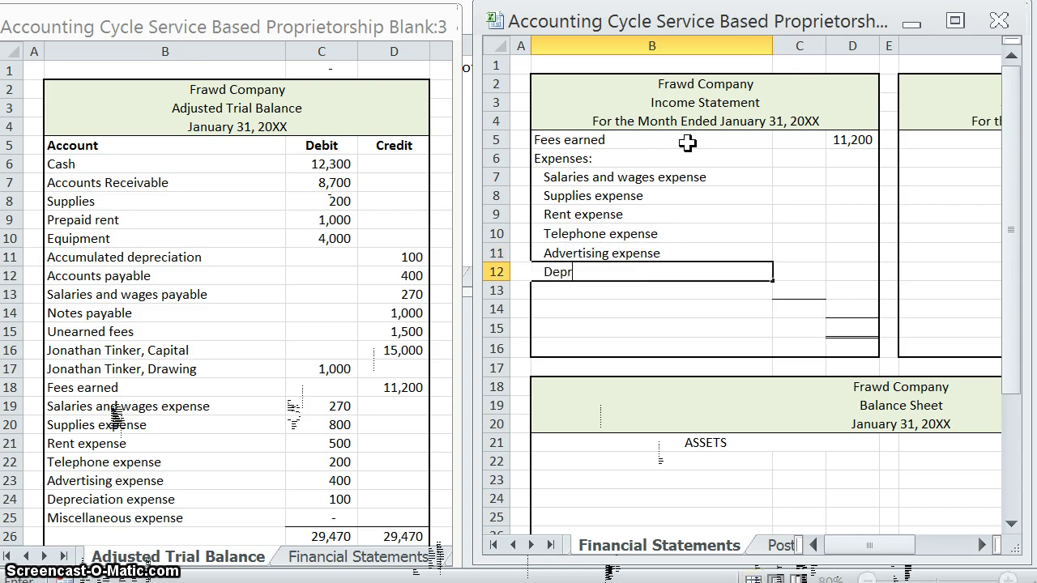
text(Depreciation expe)
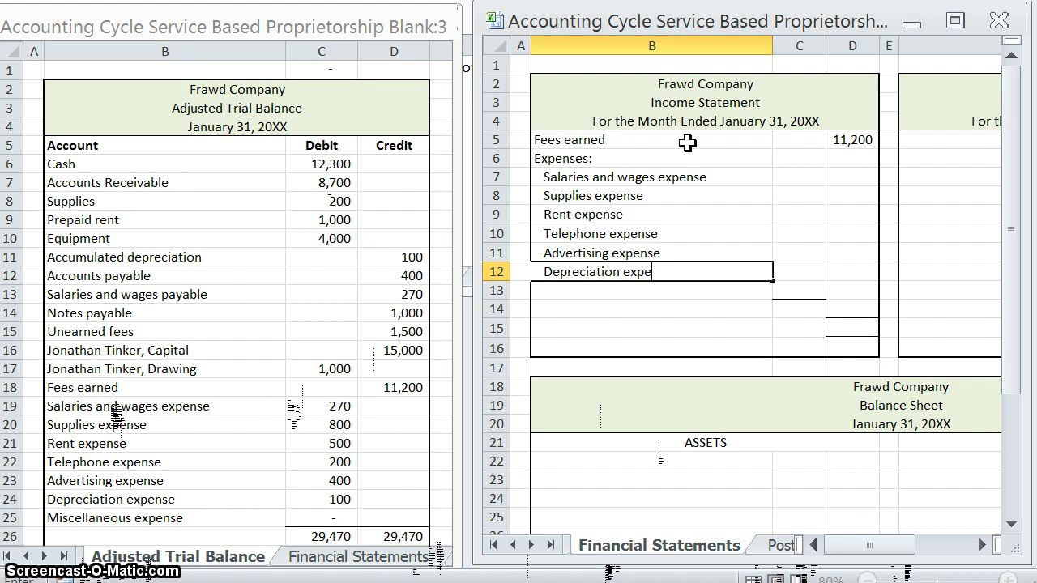
text(nse)
key(Return)
text(Misc)
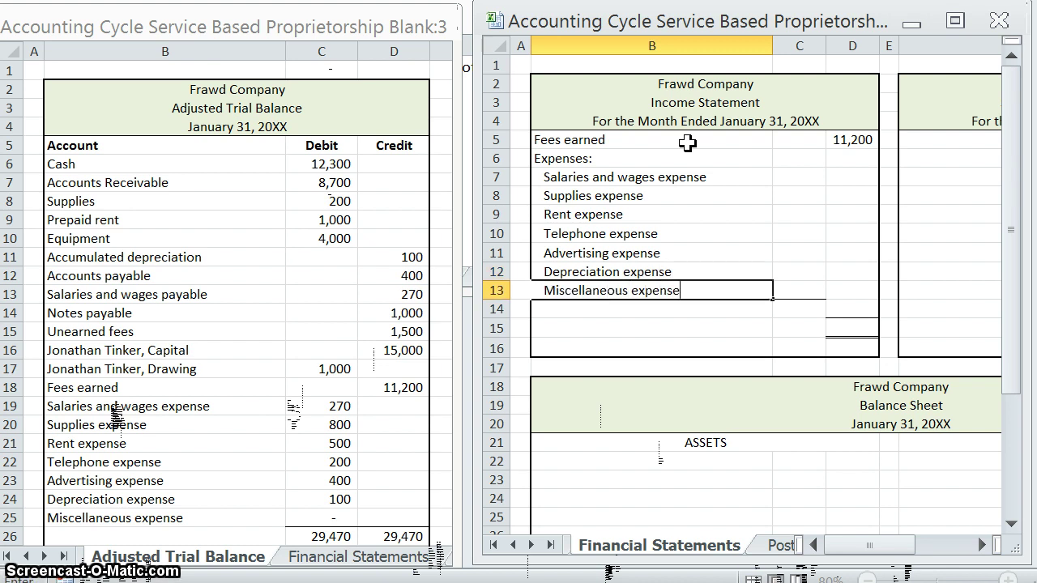
click(816, 214)
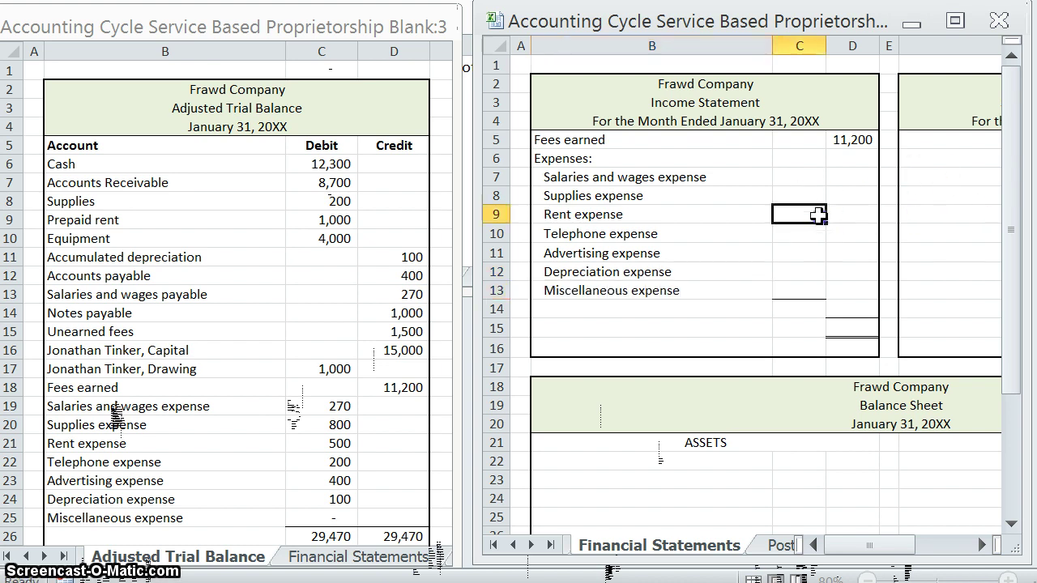
Enter expense amounts 270, 800, 500, 200, 400, 100 and 0 down column C.
click(797, 178)
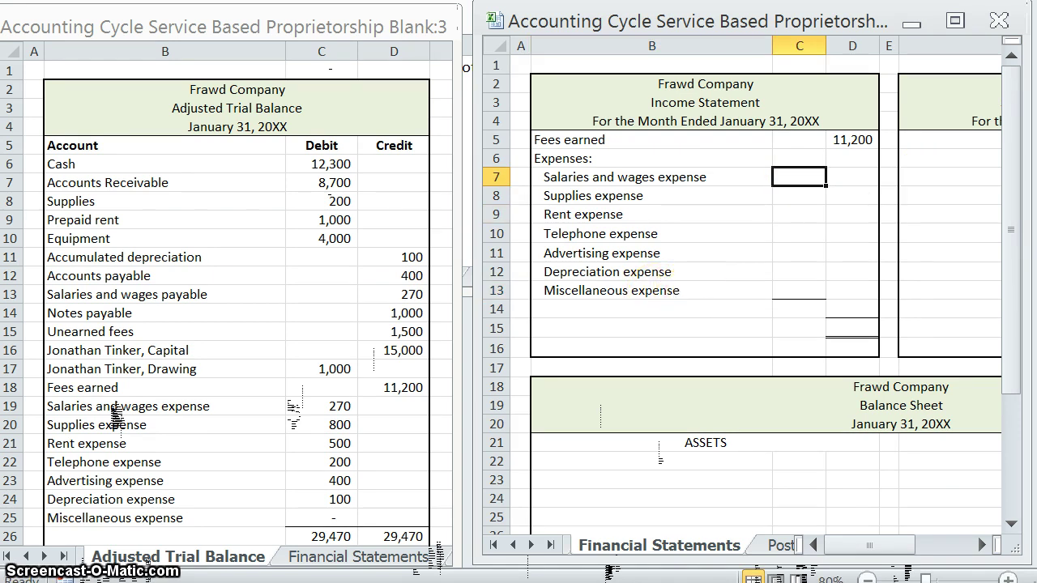
key(Right)
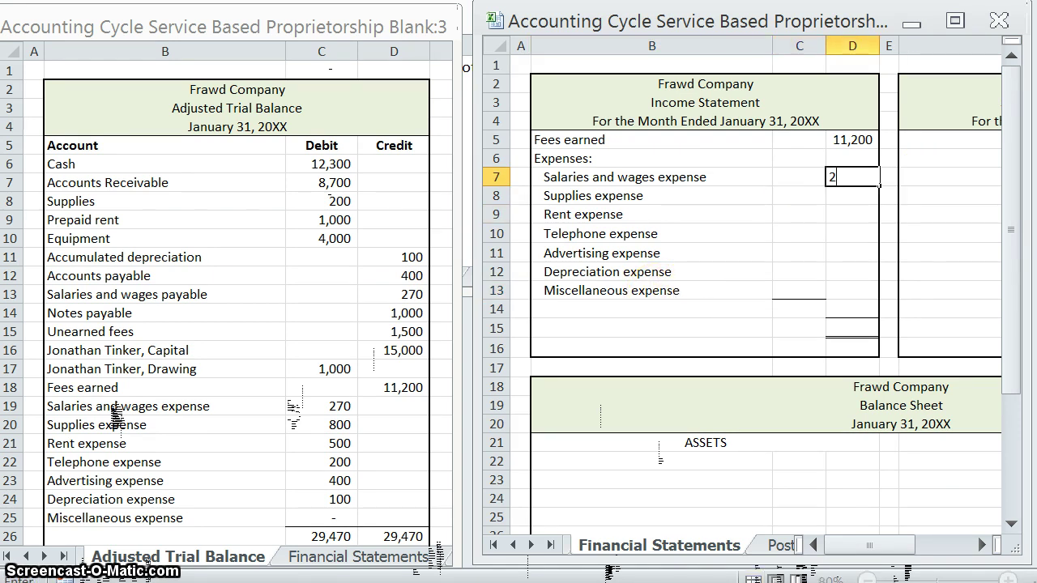
key(Left)
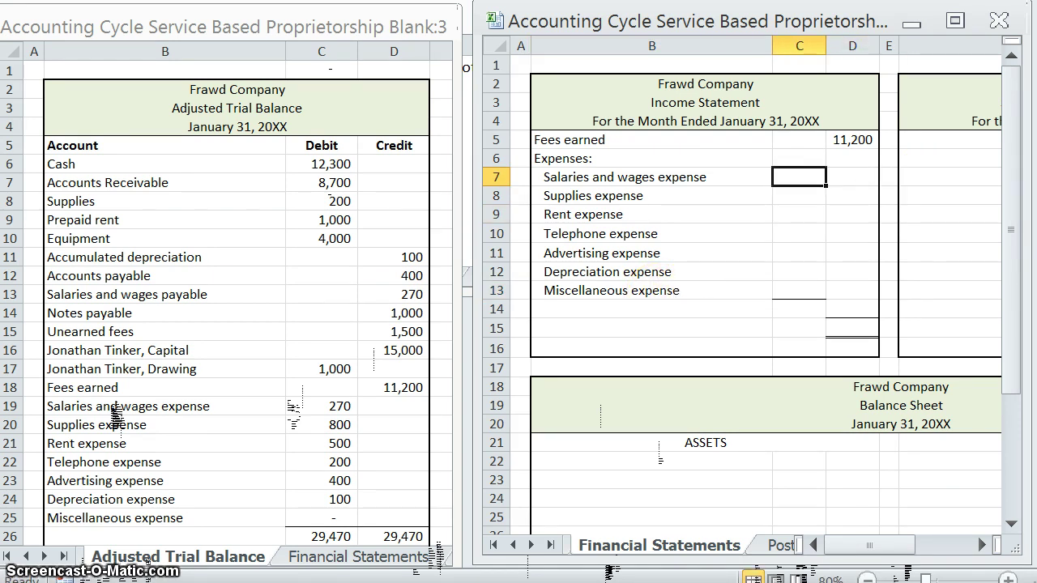
text(270)
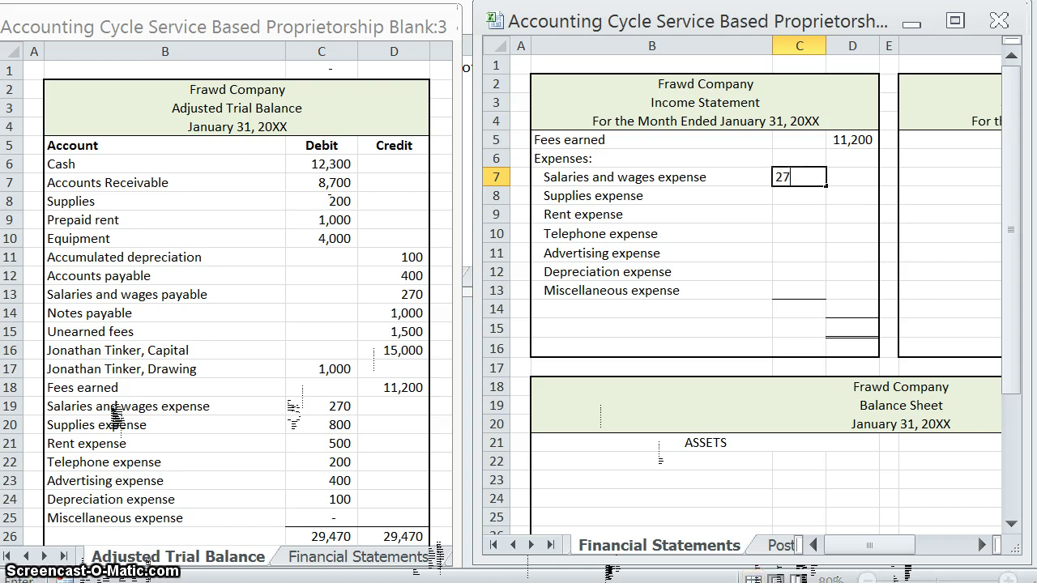
key(Return)
text(800)
key(Return)
text(500)
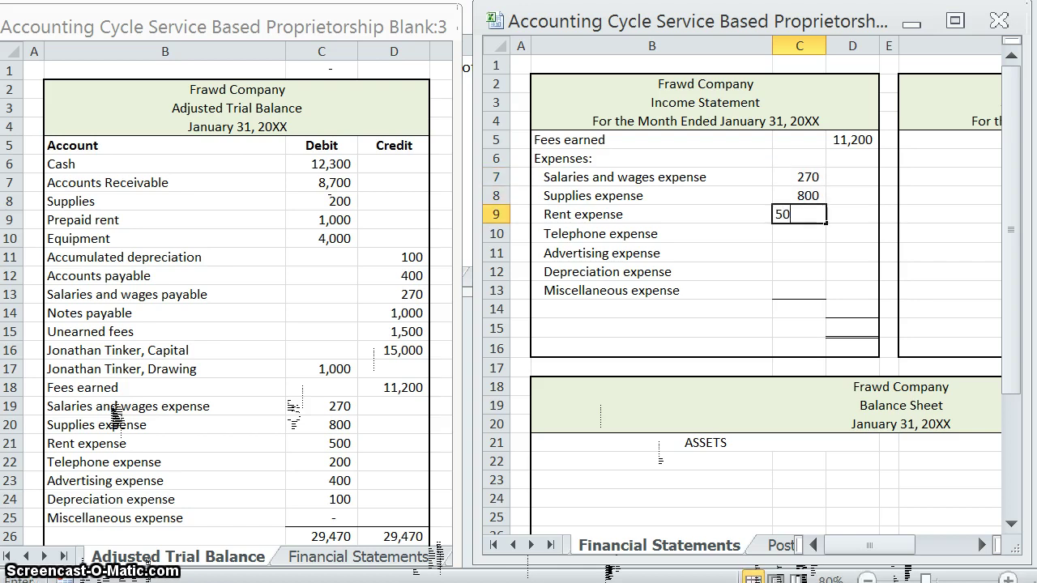
key(Return)
text(200)
key(Return)
text(400)
key(Return)
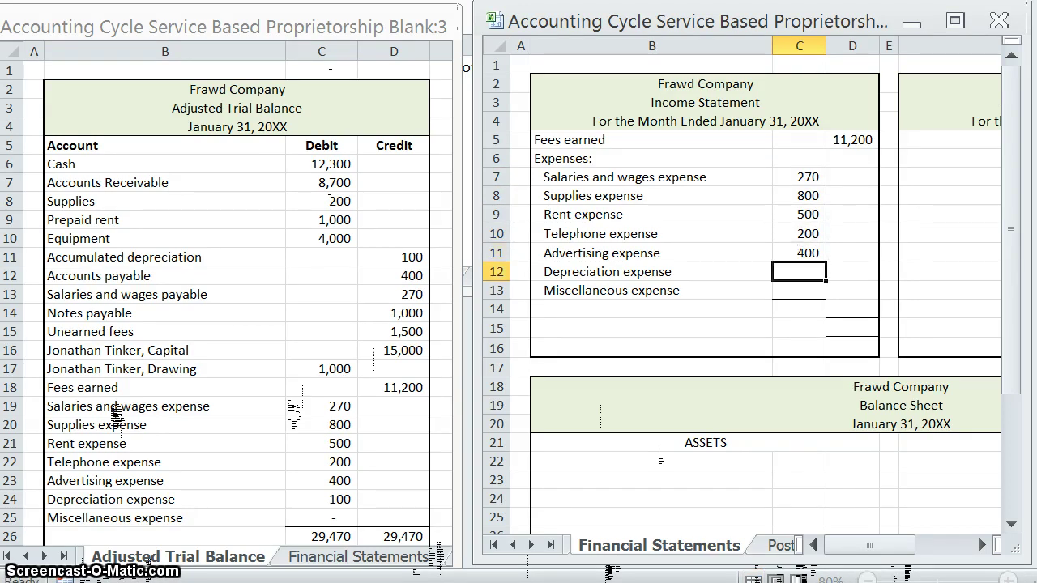
text(100)
key(Return)
text(0)
key(Return)
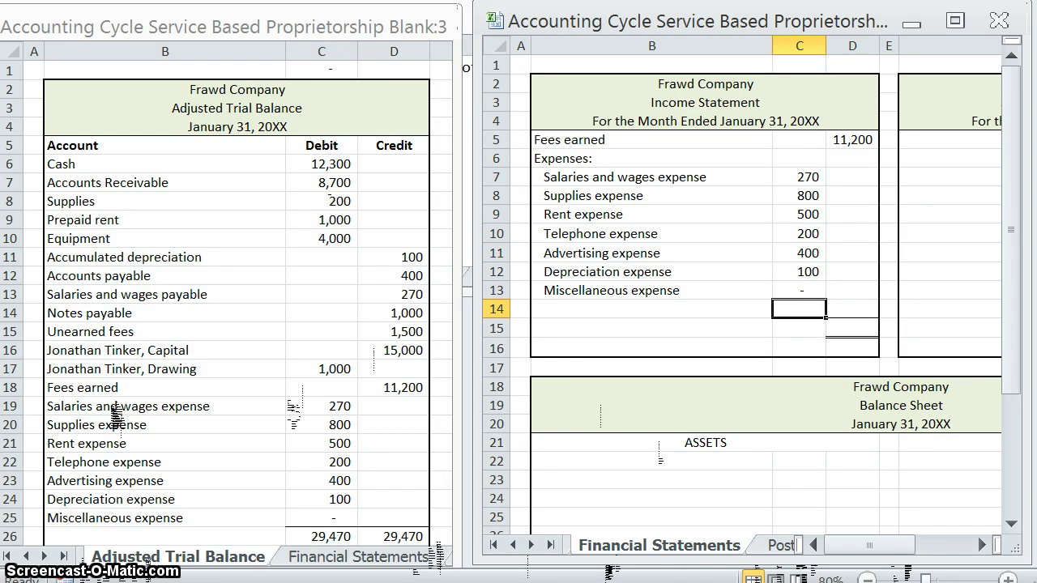
click(662, 308)
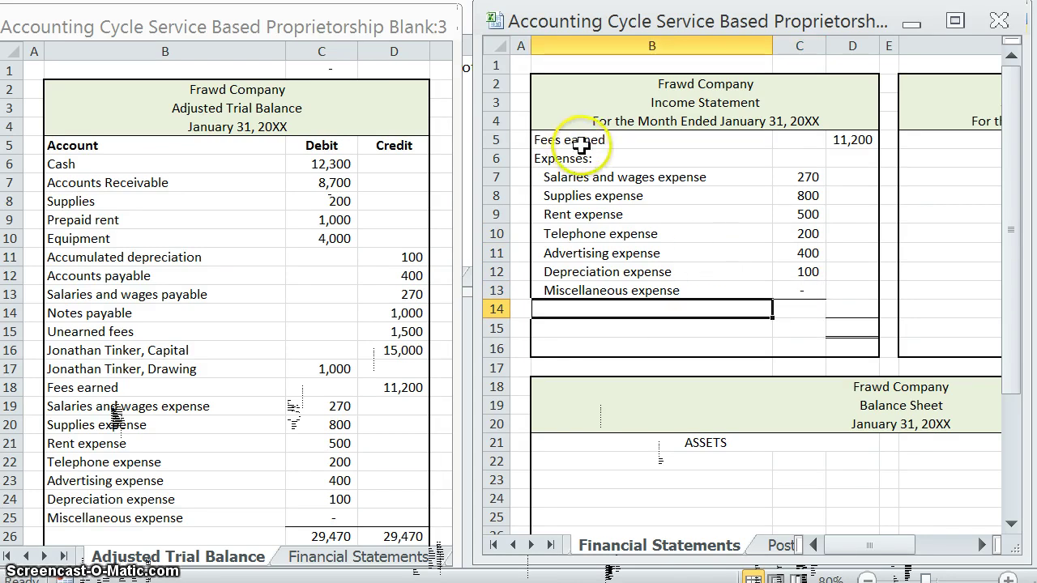
Add a Total expenses line that AutoSums C7:C13 to 2,270.
text(Total expense)
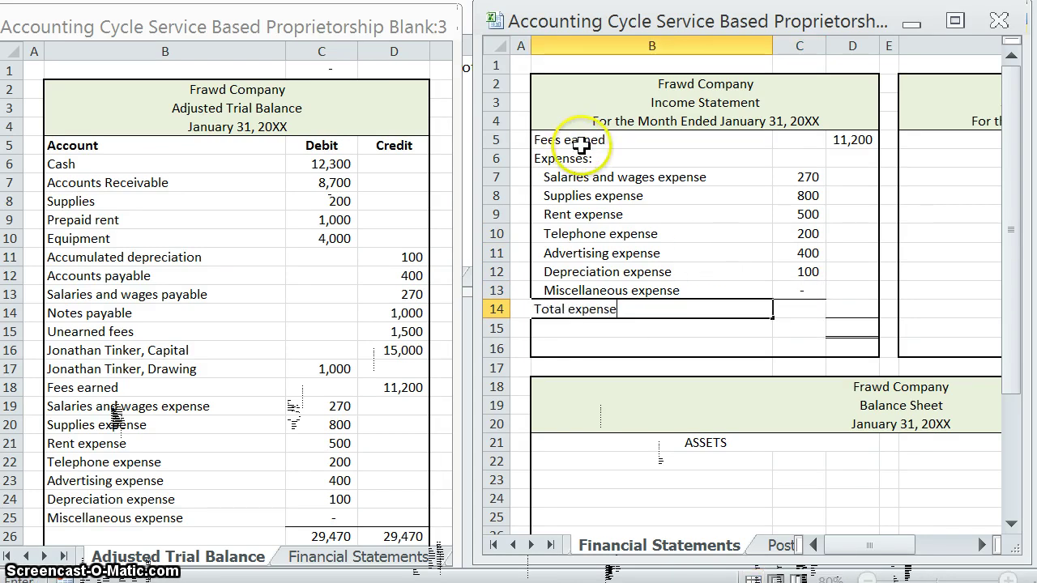
text(s)
click(843, 310)
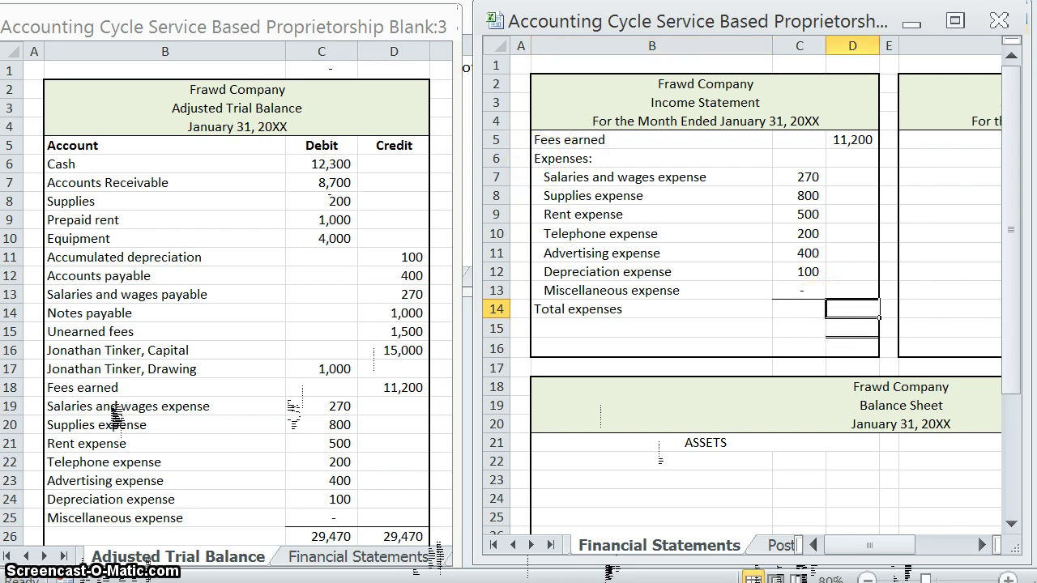
key(alt+equal)
drag(807, 176, 786, 284)
key(Return)
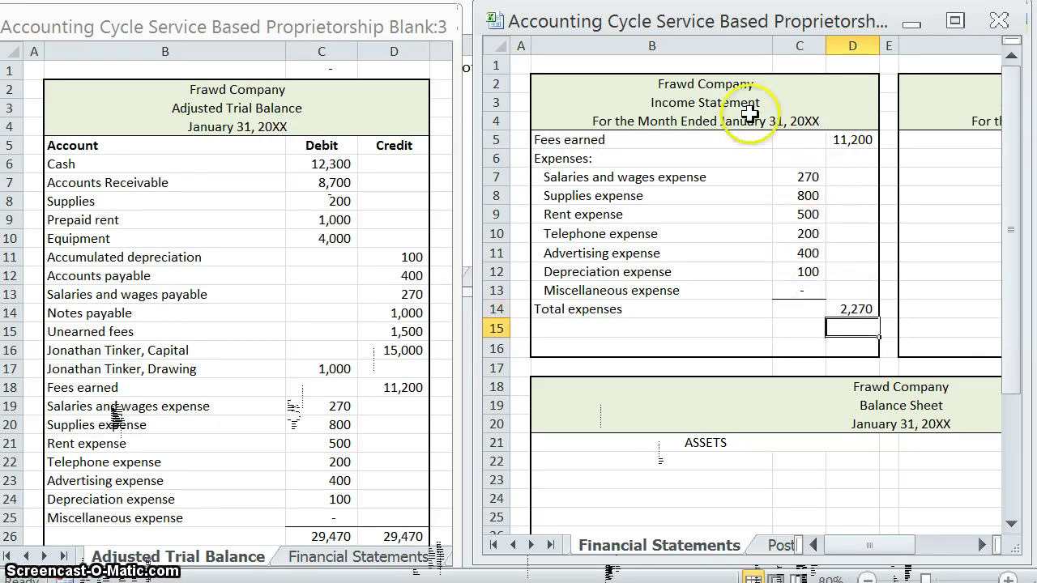
Add a Net income line computed as =D5-D14, giving 8,930.
click(687, 342)
click(685, 329)
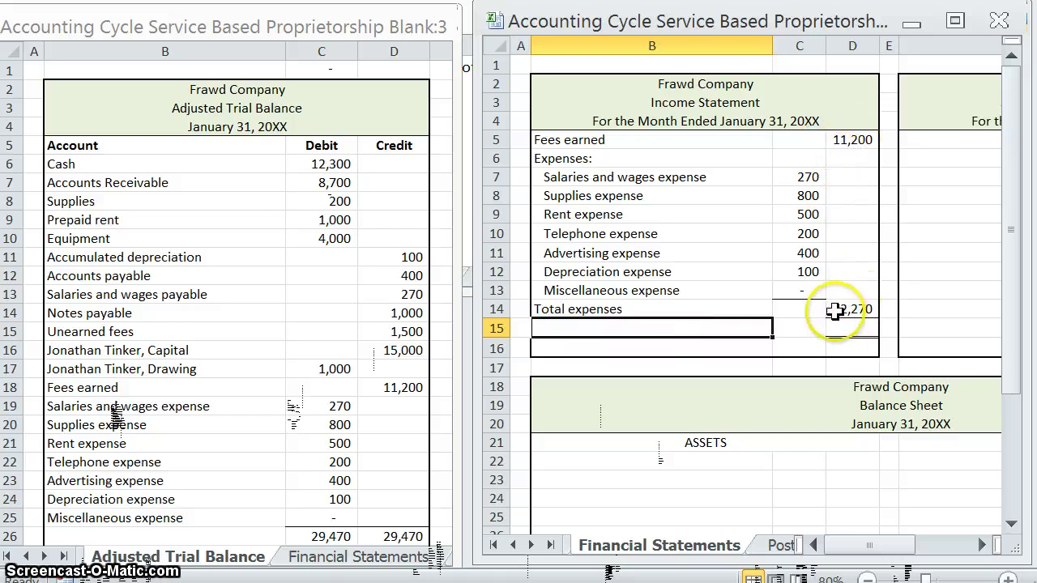
text(Net income)
key(Tab)
key(Tab)
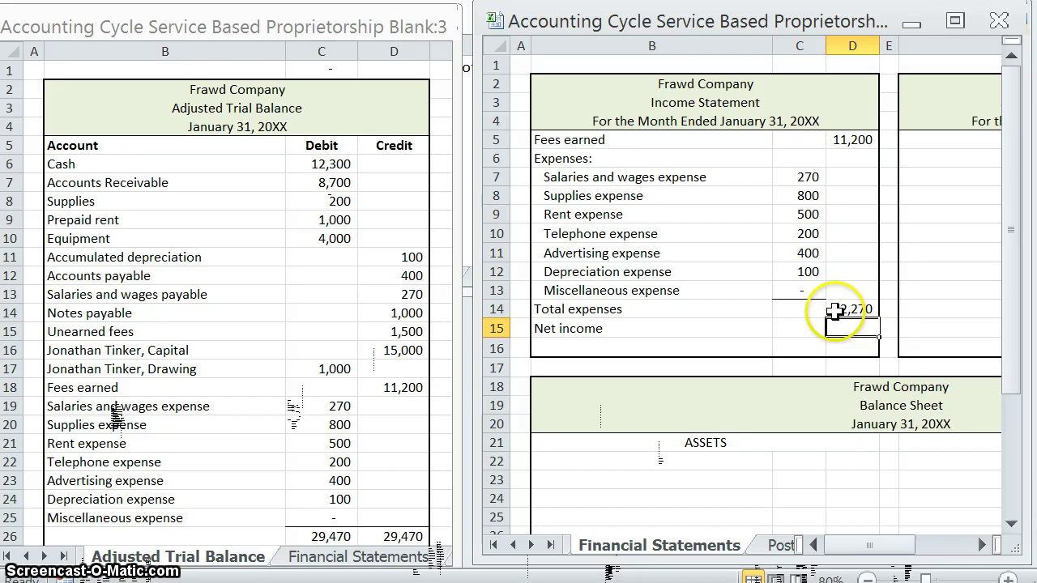
text(=)
click(857, 138)
text(-)
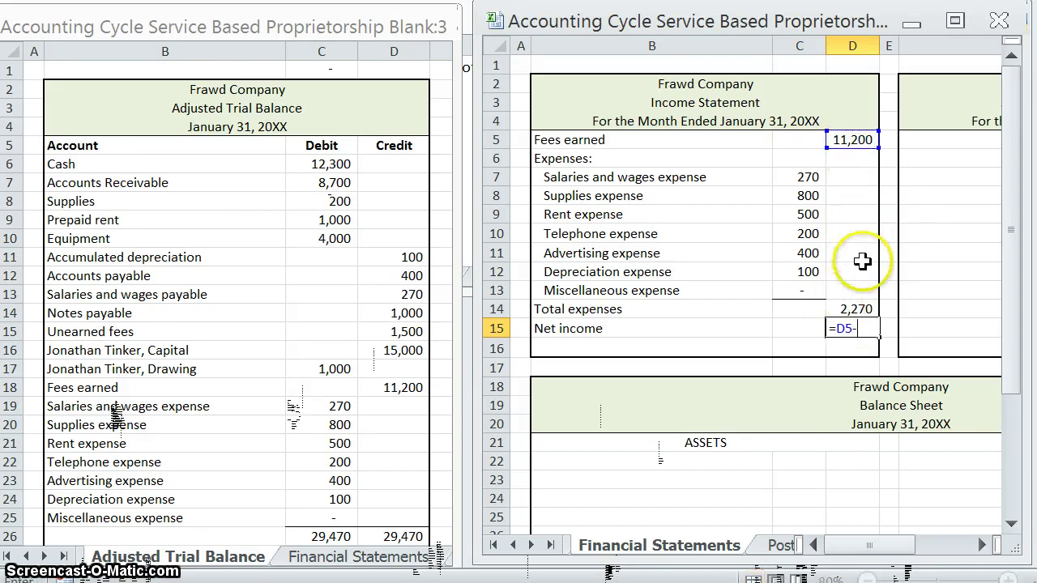
click(850, 307)
key(Return)
click(850, 328)
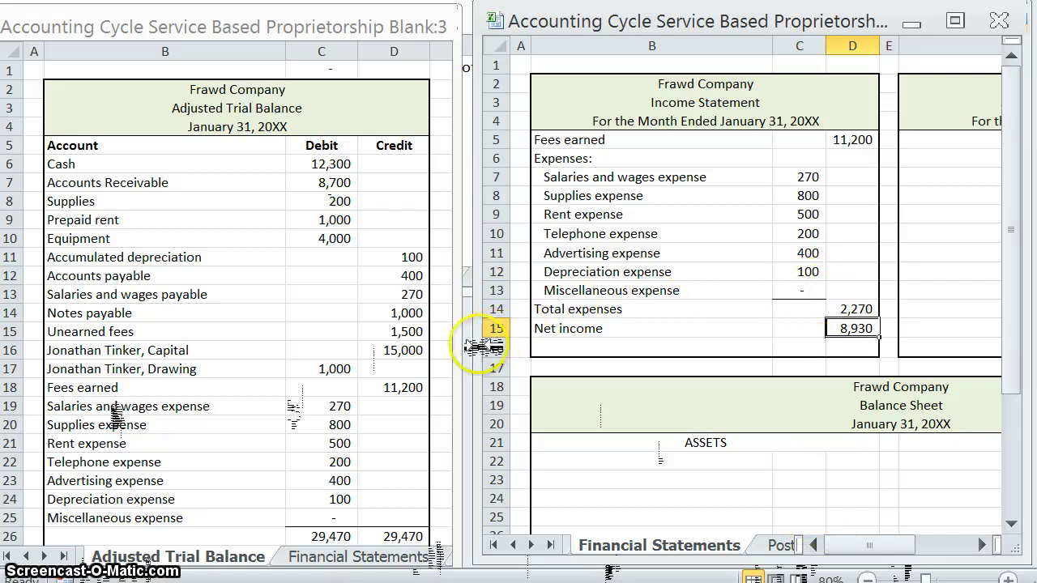
drag(476, 340, 209, 344)
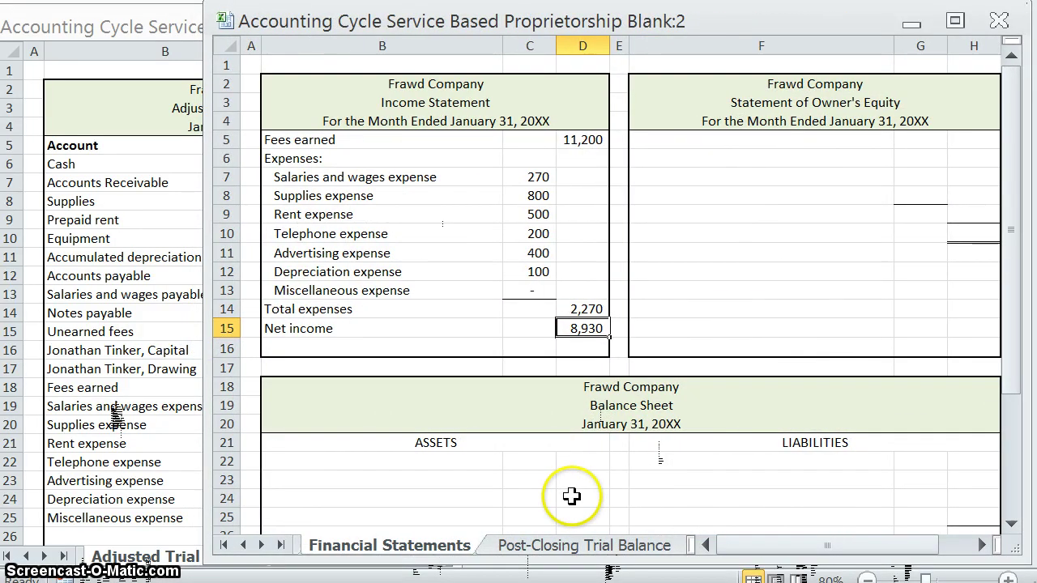
Enter the owner's Capital, January 1, 20XX line in F5 with a 0 balance in H5.
click(731, 141)
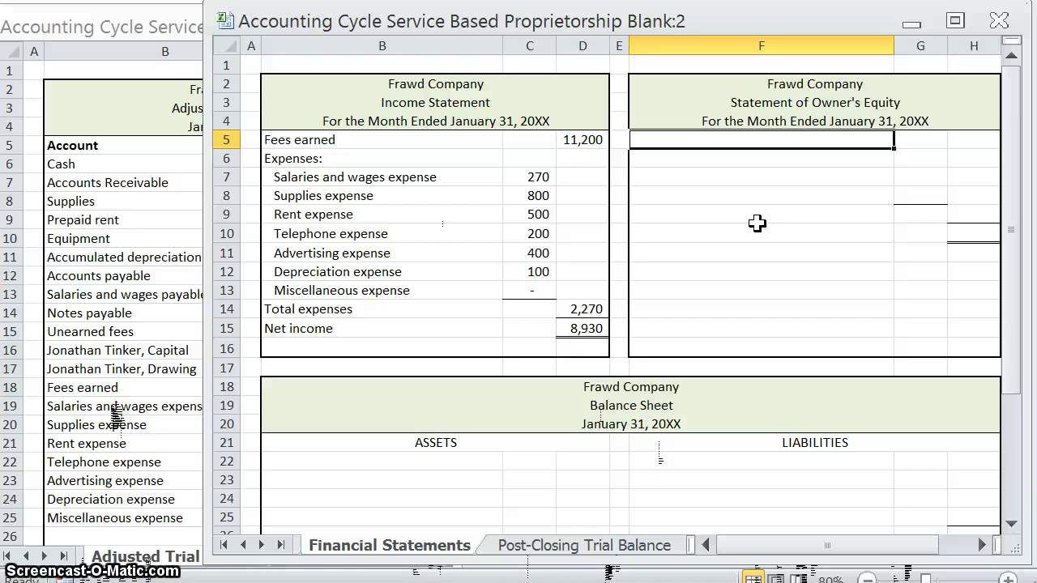
text(Jonathan Tinker)
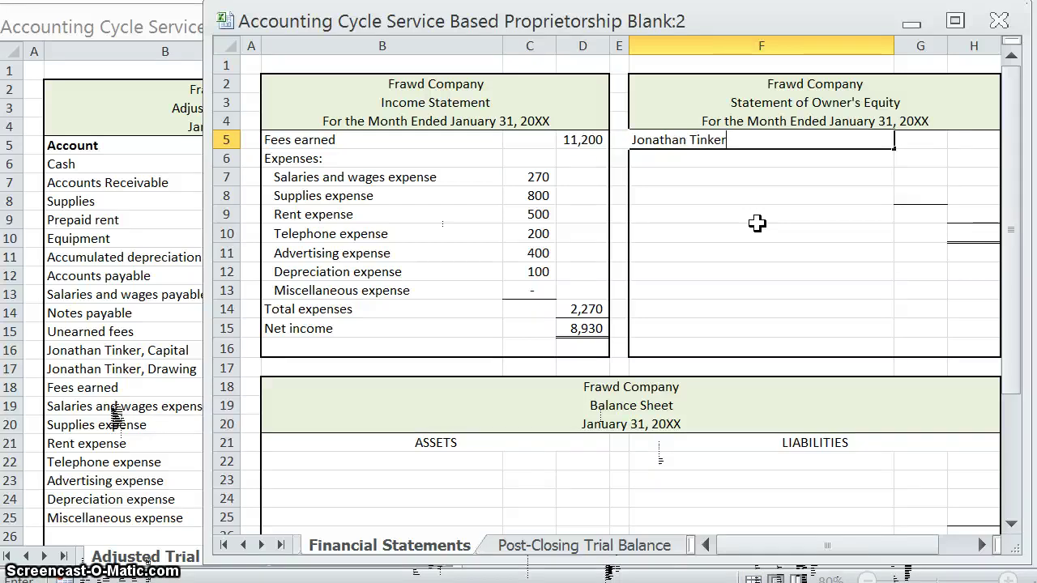
text(, Capital, Jan)
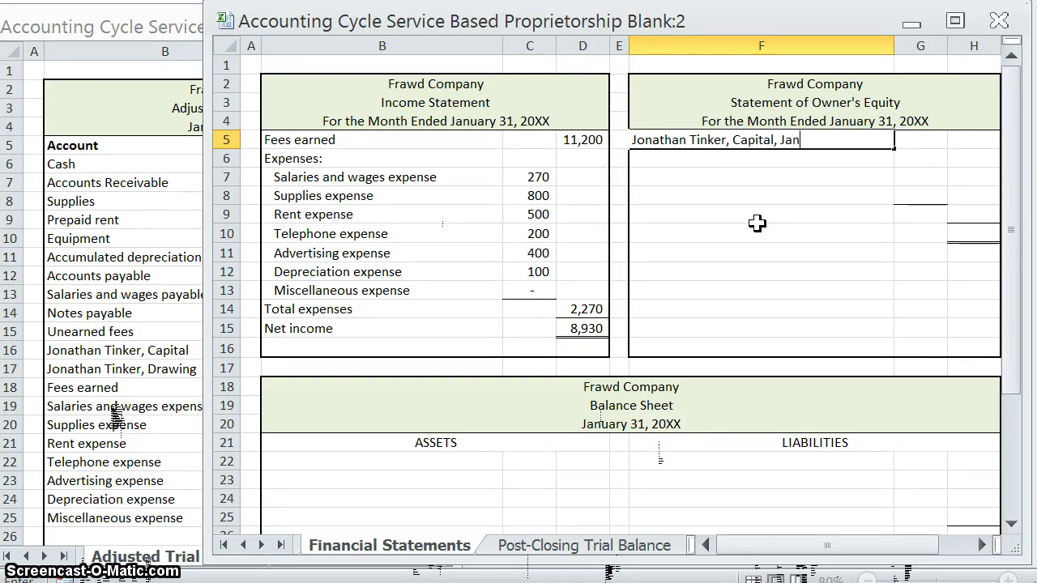
text(uary 1, 20XX)
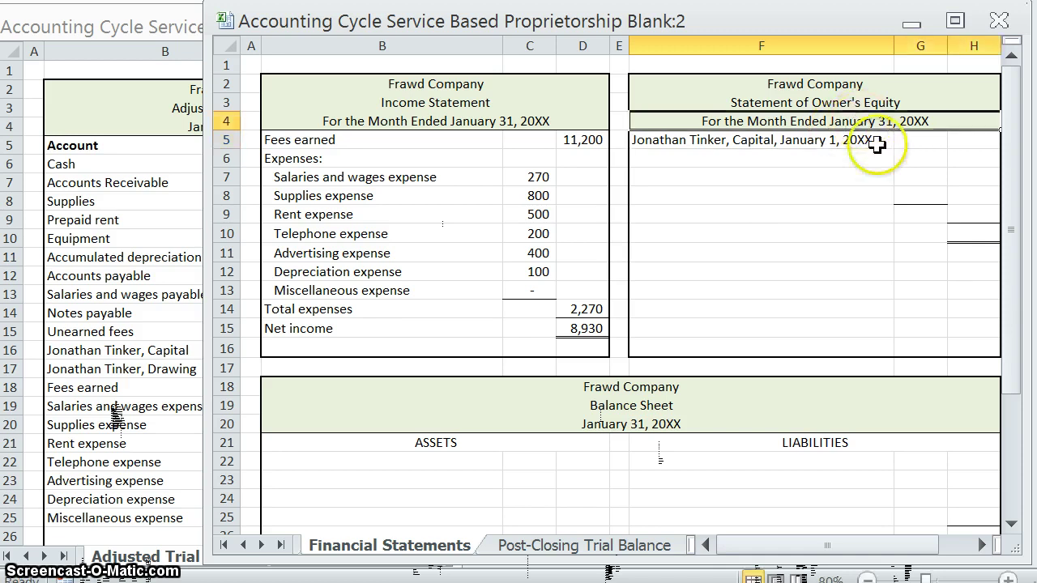
click(954, 139)
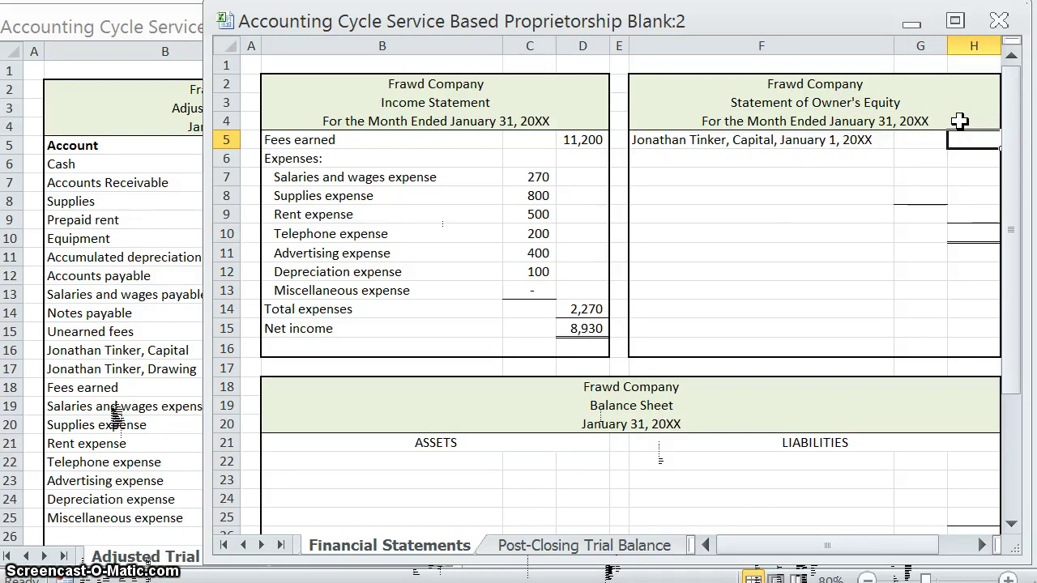
text(0)
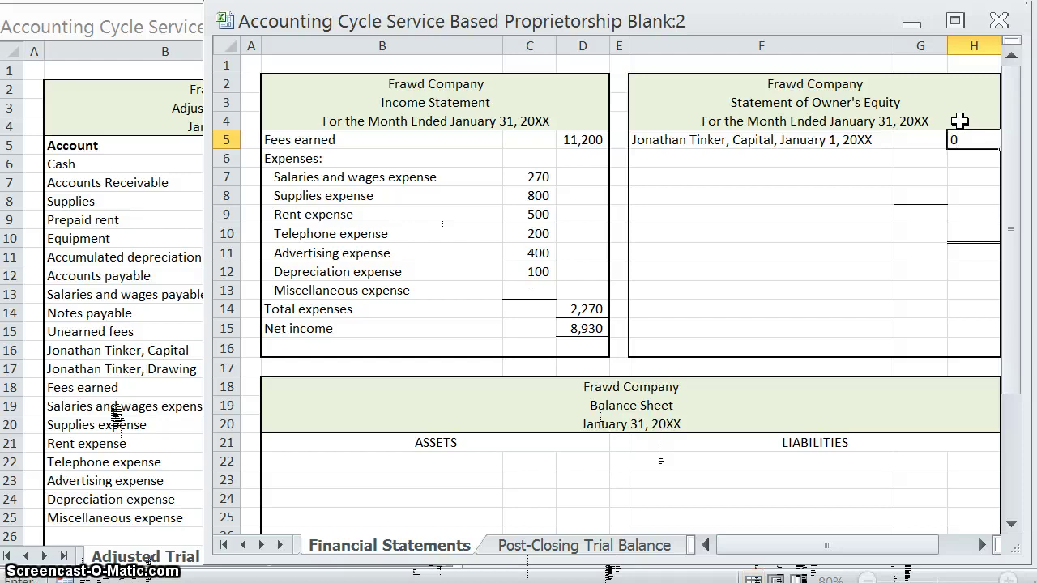
click(694, 155)
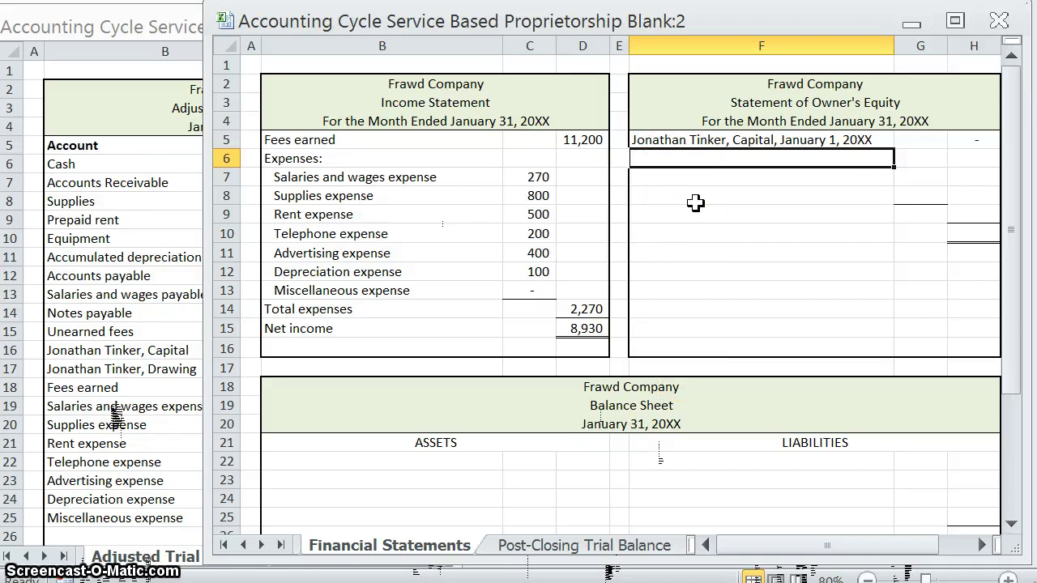
Add the 'Contributions during the month' label to the owner's equity statement.
text(Contin)
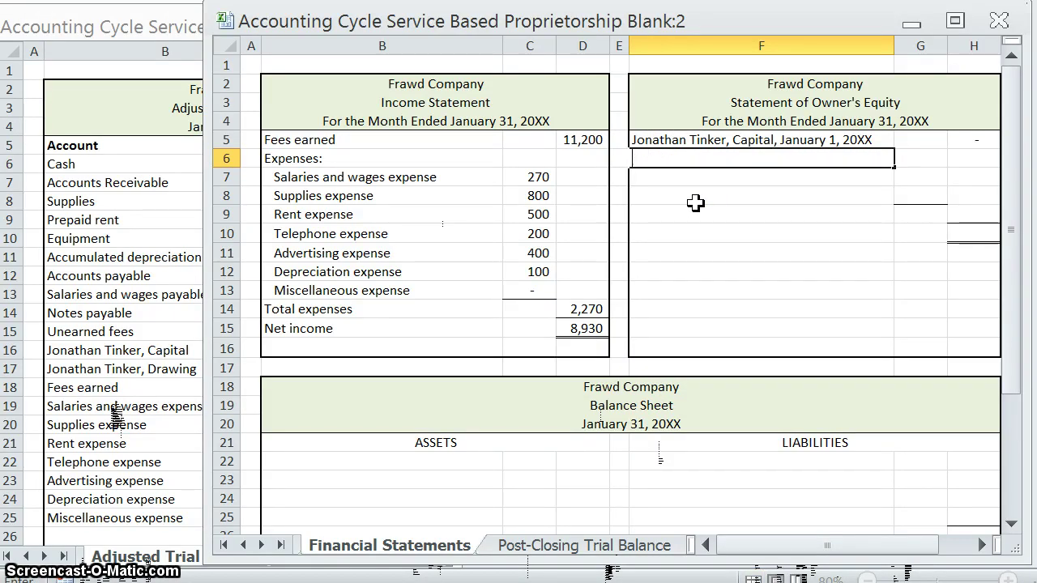
key(BackSpace)
key(BackSpace)
key(BackSpace)
key(BackSpace)
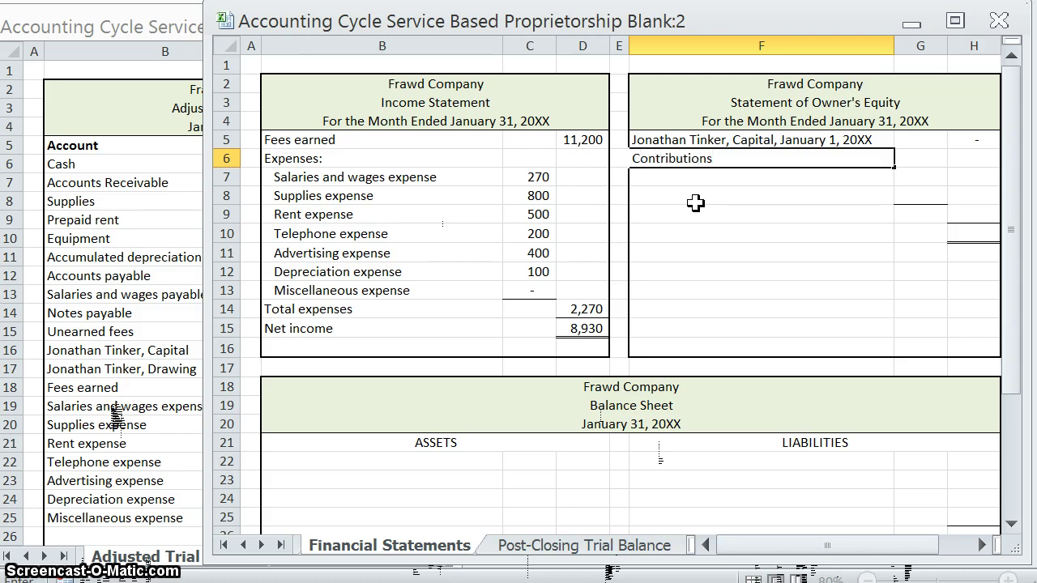
text(Contributions duri)
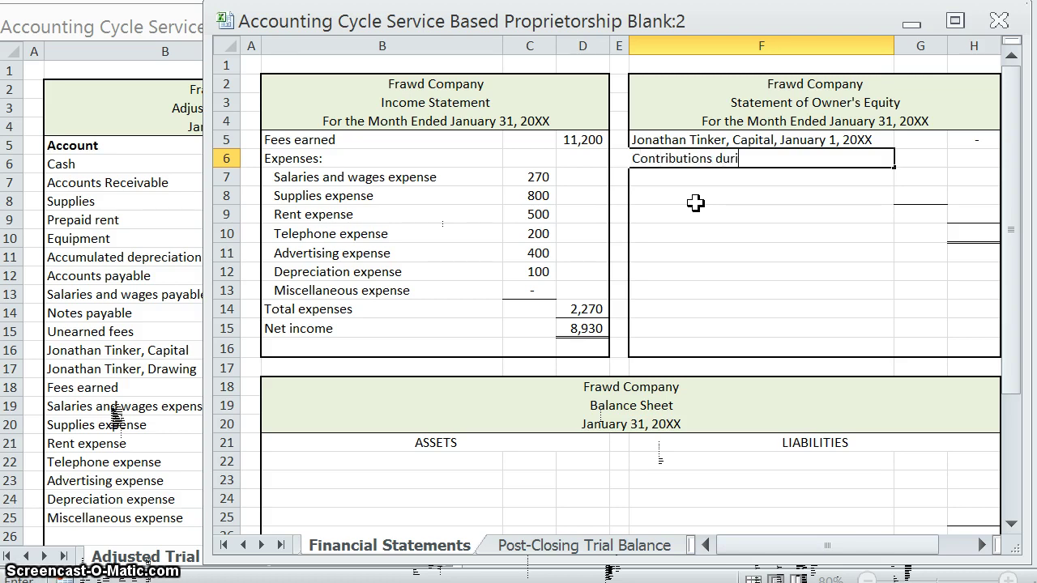
text(ng the)
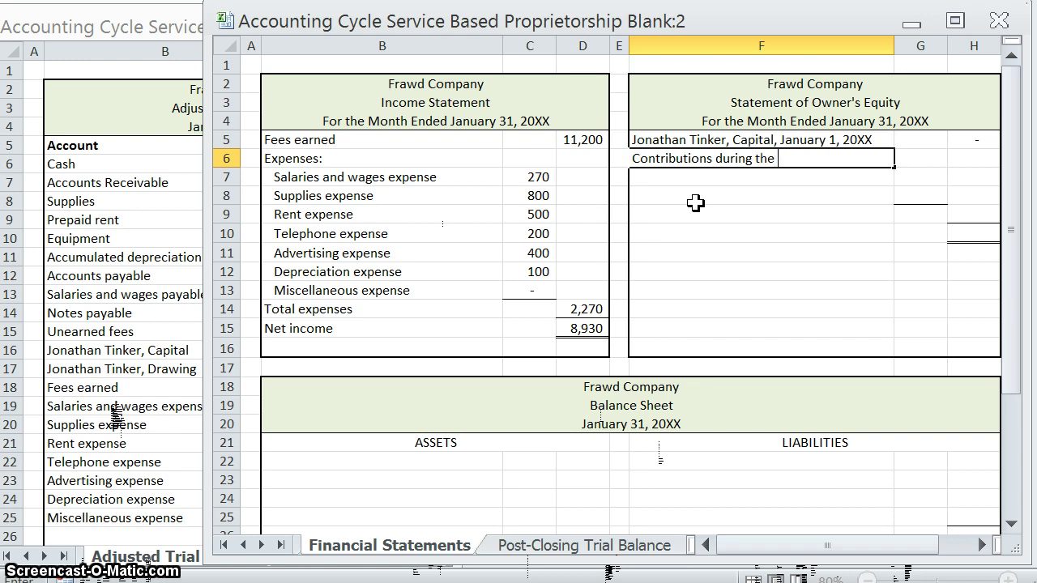
text( month)
key(Tab)
key(Down)
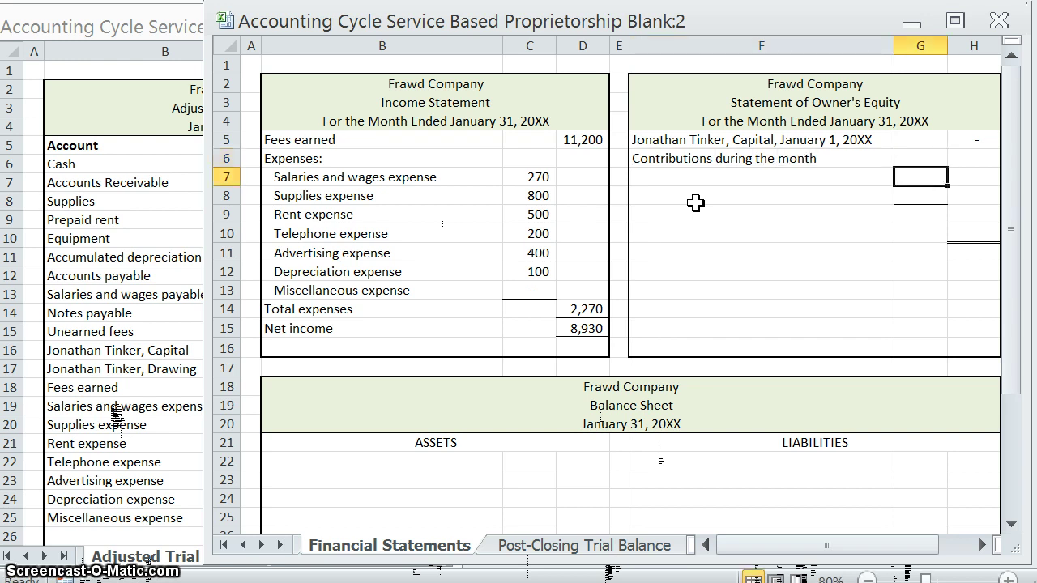
key(Left)
Add 'Net income' and 'Withdrawals' labels beneath it.
text(Net income)
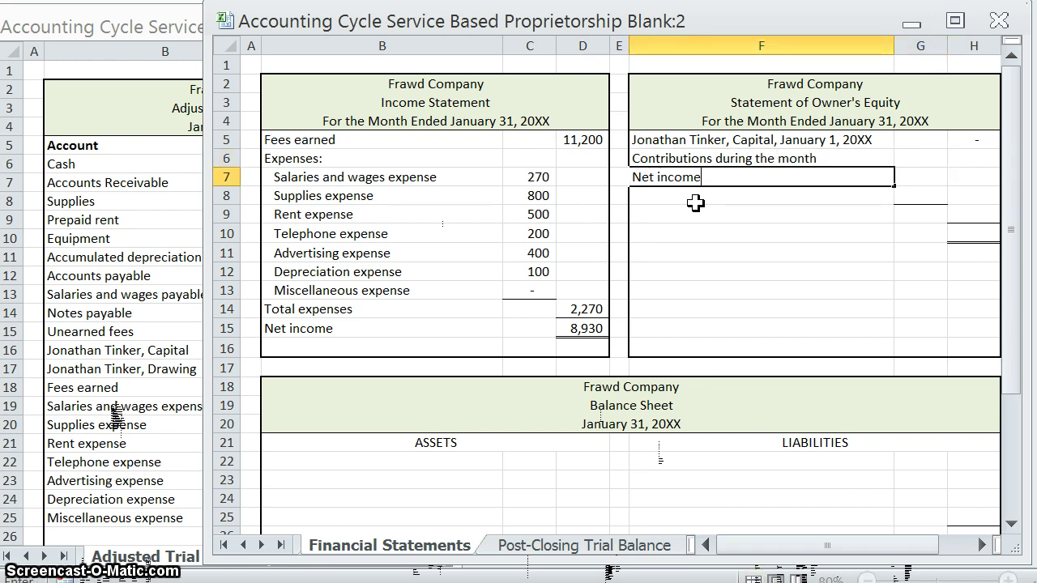
key(Return)
text(Wi)
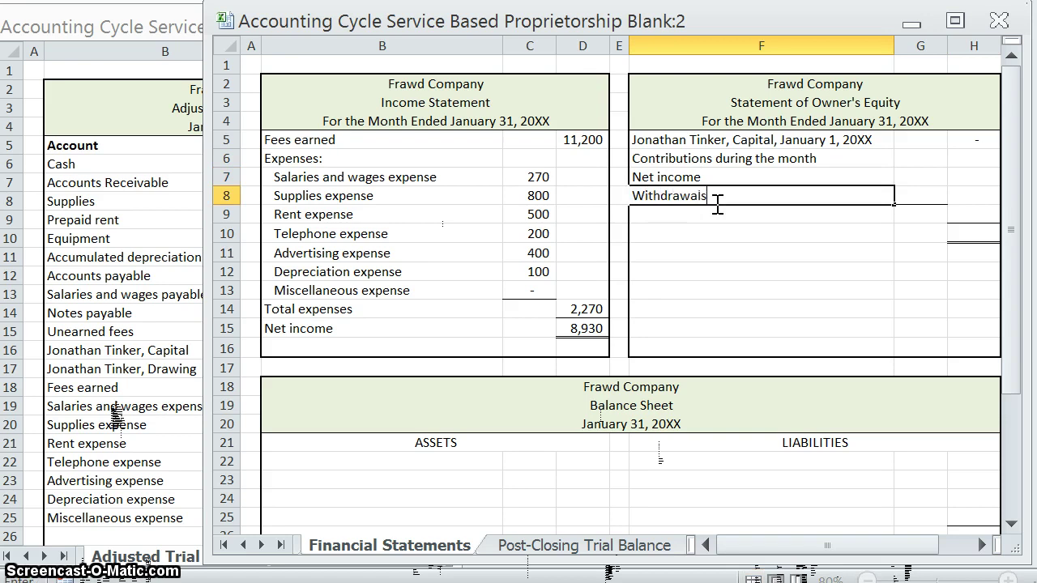
text(thdrawals)
click(722, 232)
click(920, 144)
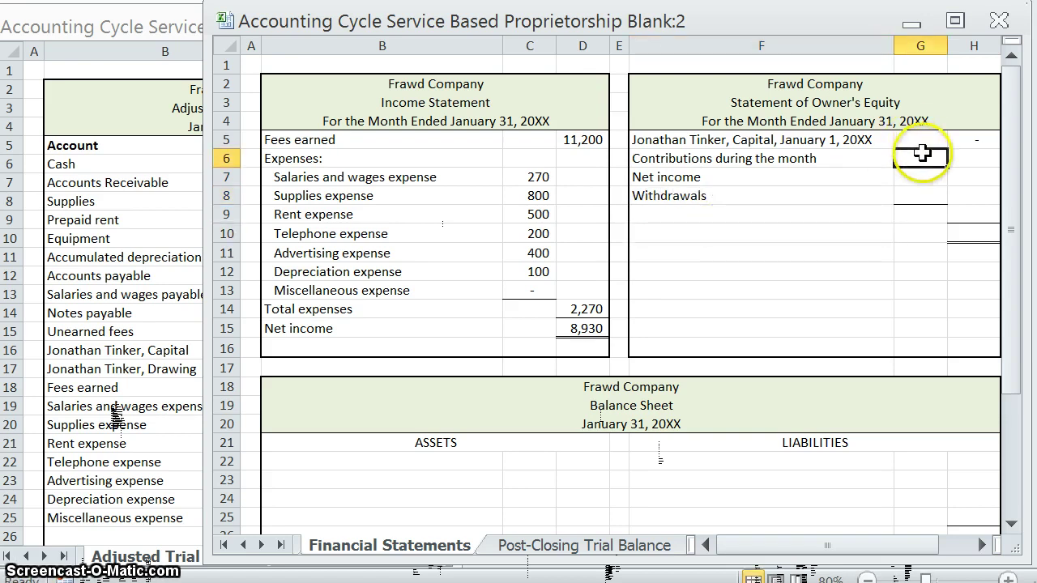
key(Down)
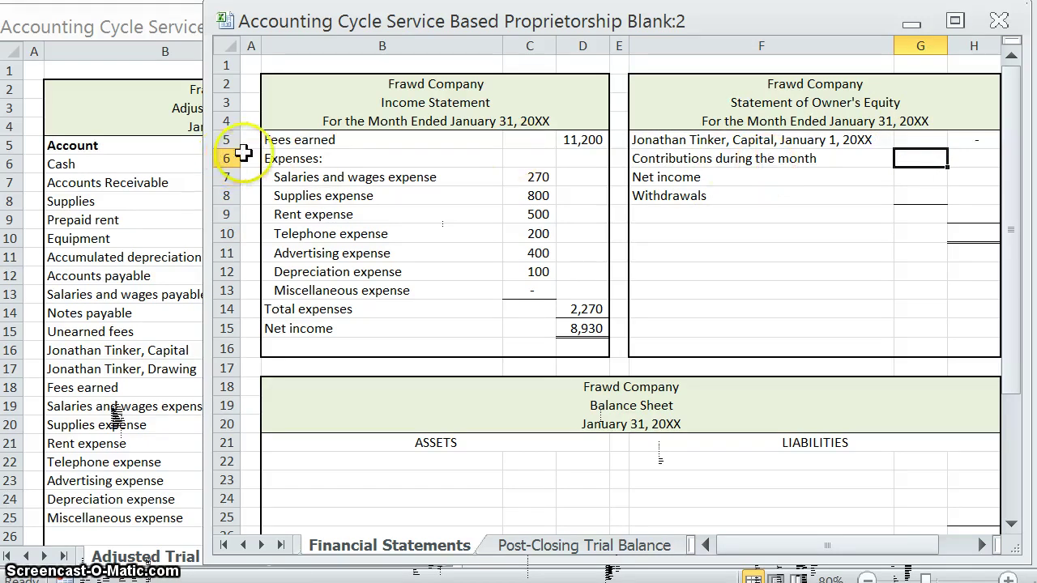
Check the owner's capital in the trial balance and enter 15,000 contributions in G6.
click(172, 239)
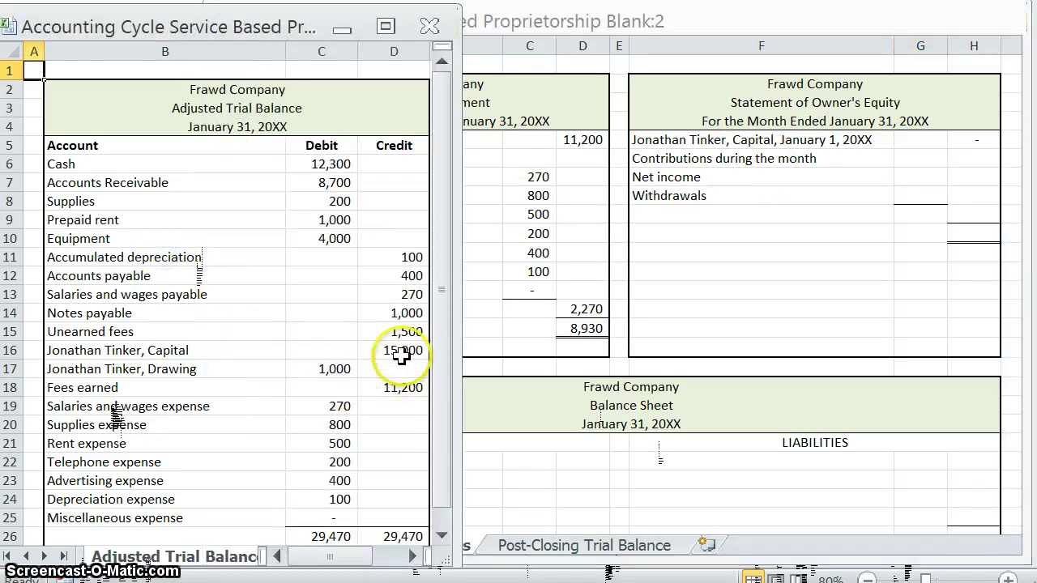
click(402, 355)
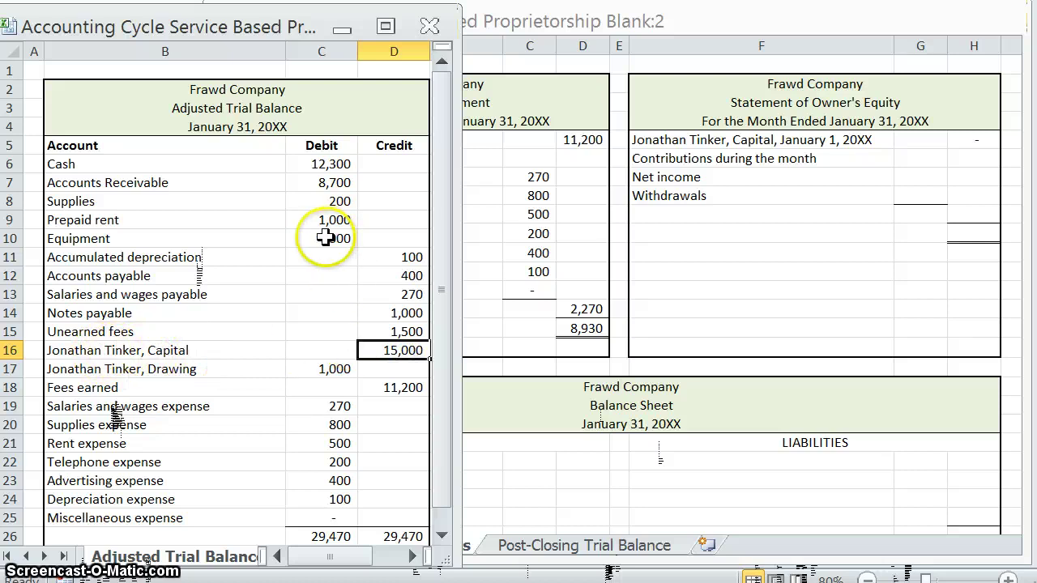
drag(137, 10, 168, 62)
click(168, 63)
scroll(213, 218, up, 9)
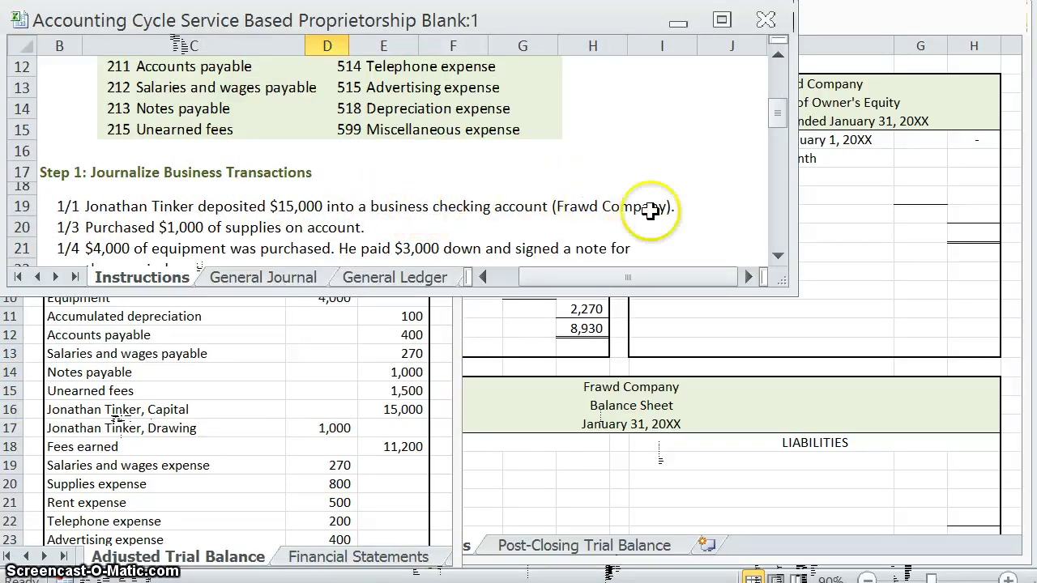
click(870, 200)
text(15000)
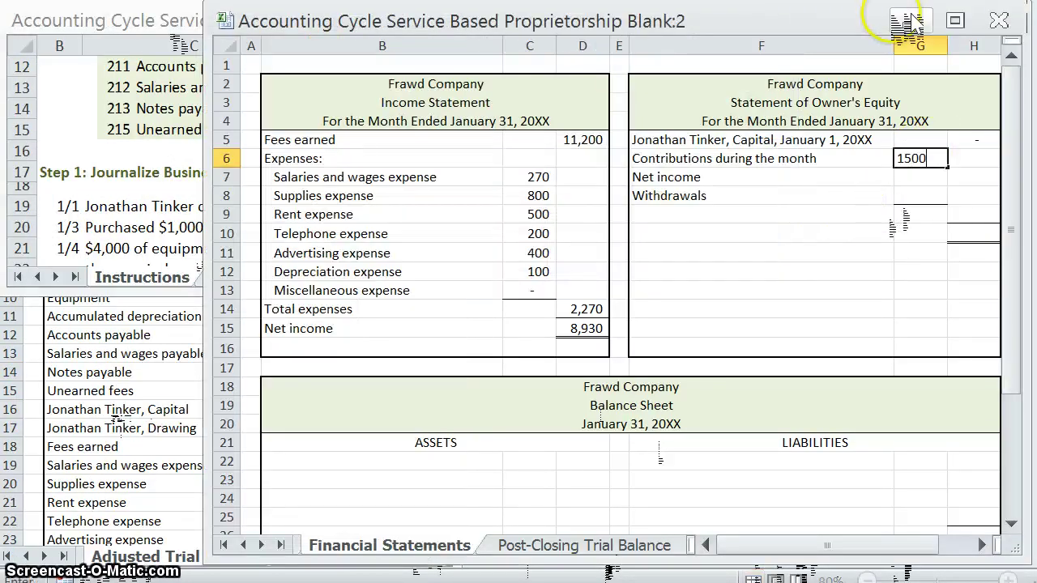
key(Return)
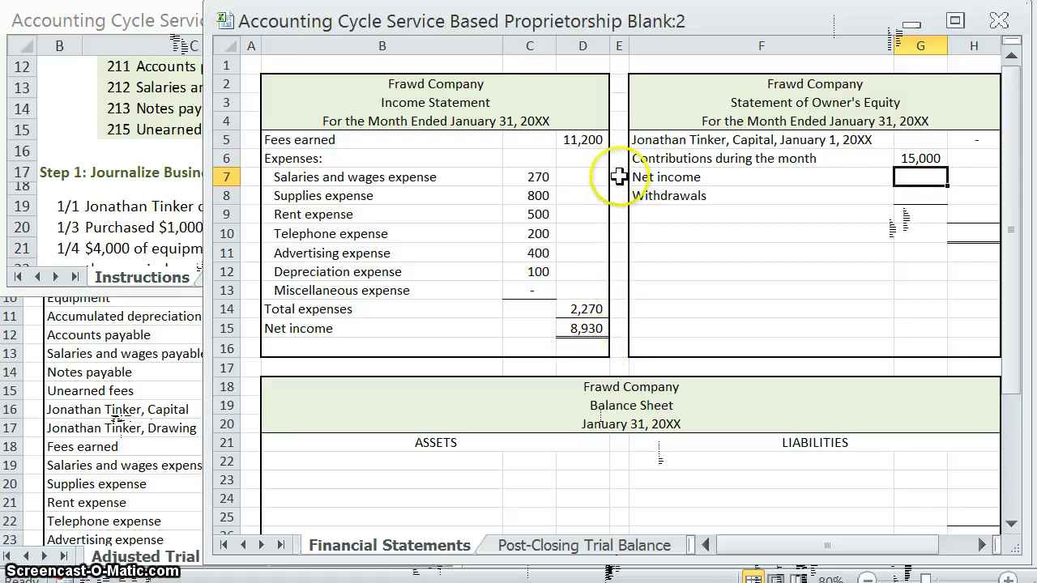
Enter net income 8,930 and withdrawals 1,000, checking the drawing balance in the trial balance.
text(8,9)
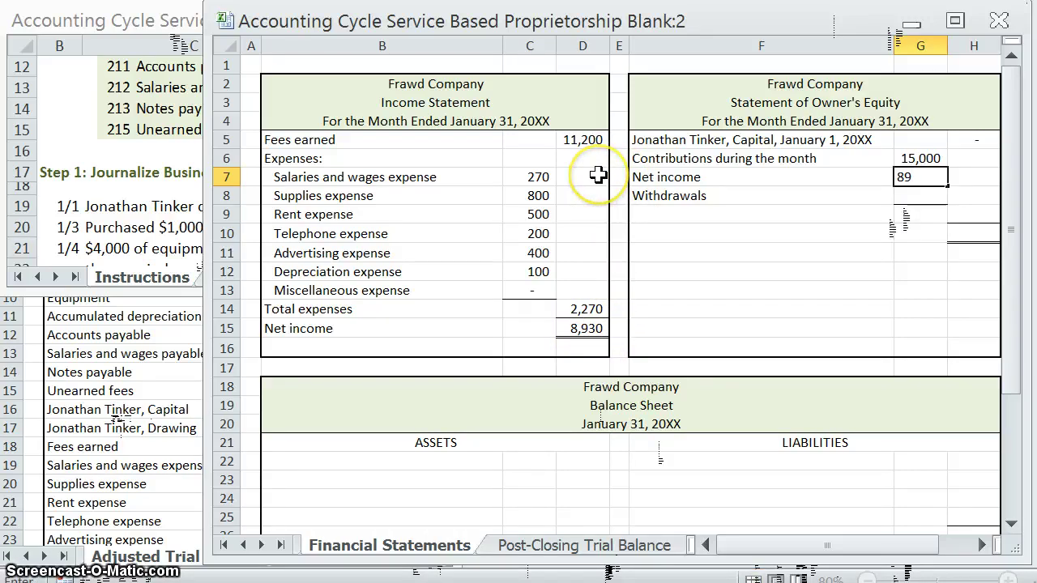
text(30)
key(Return)
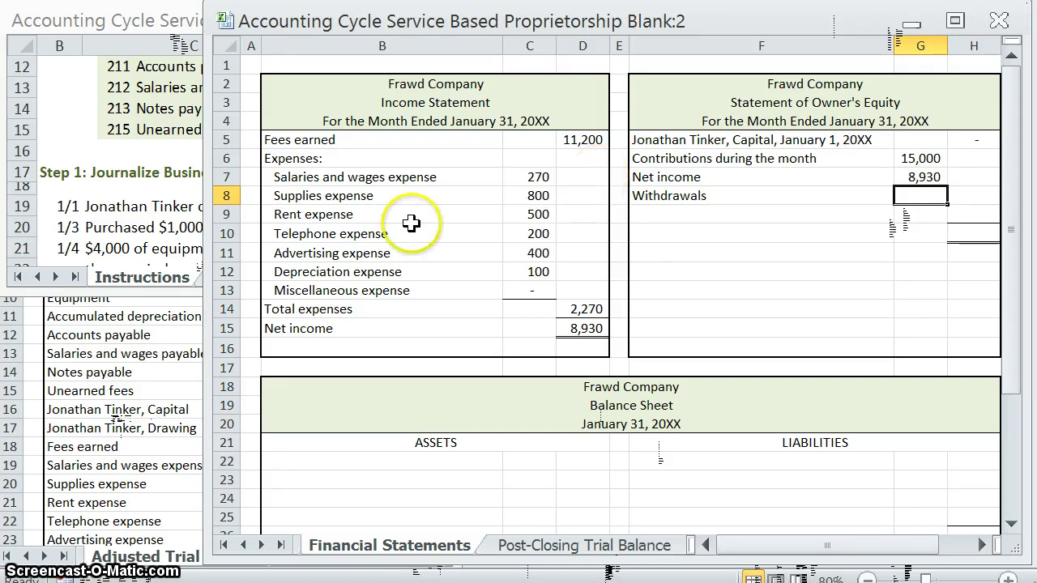
click(166, 356)
click(322, 428)
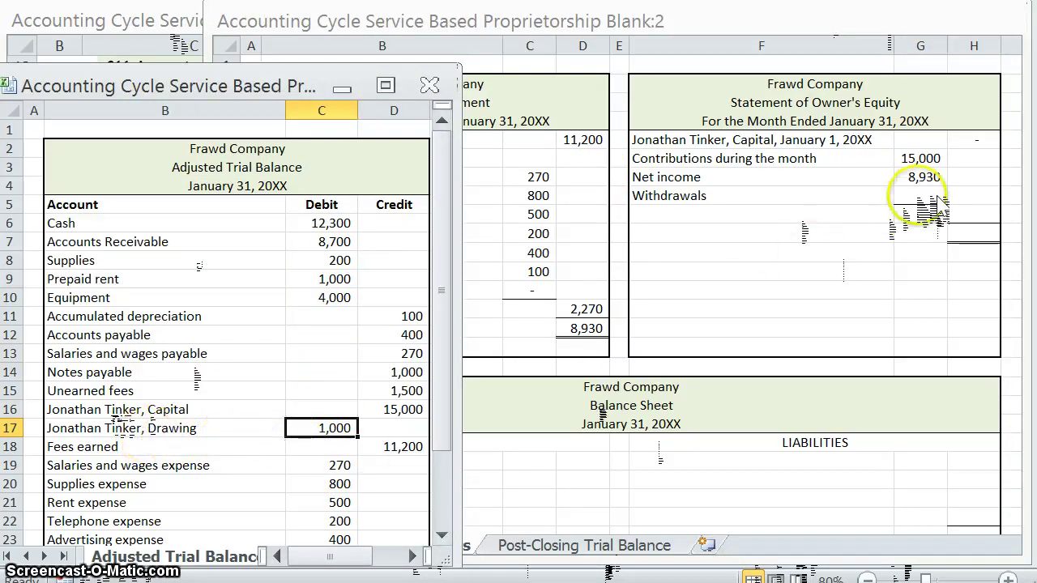
click(920, 195)
text(1000)
key(Return)
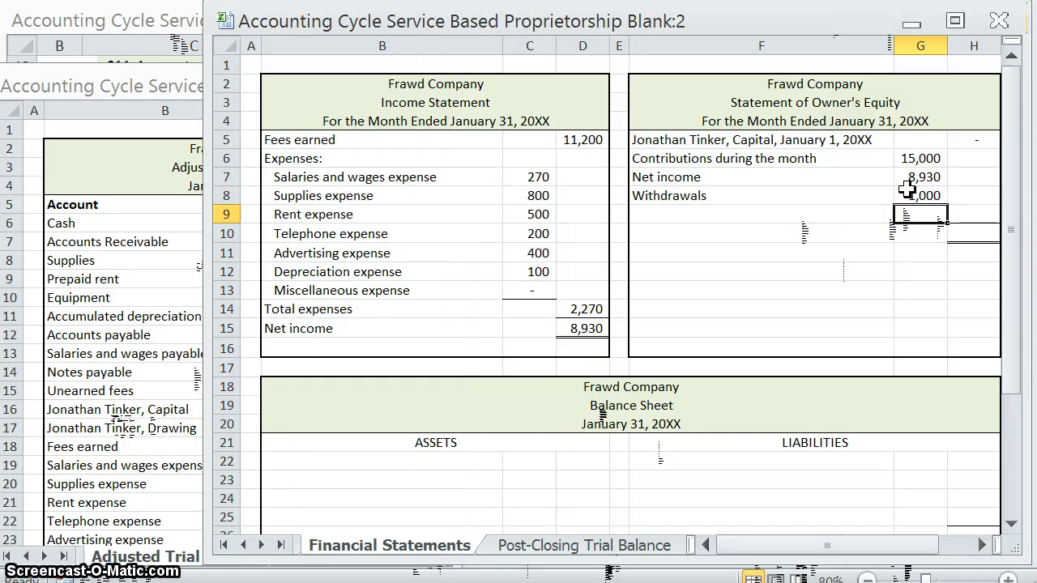
click(737, 214)
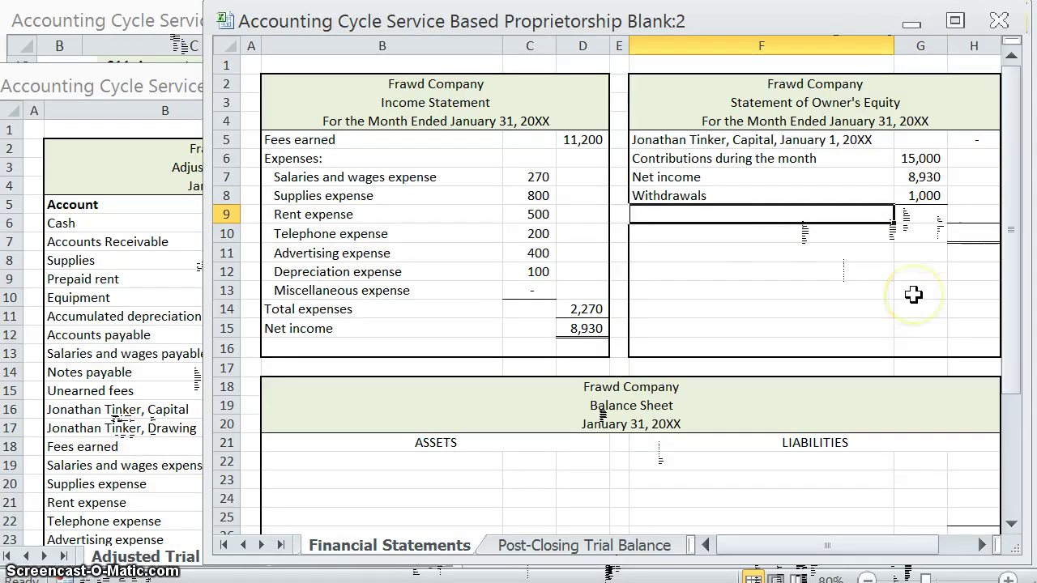
Type the label 'Increase in capital during the month' in F9.
key(BackSpace)
text(Increa)
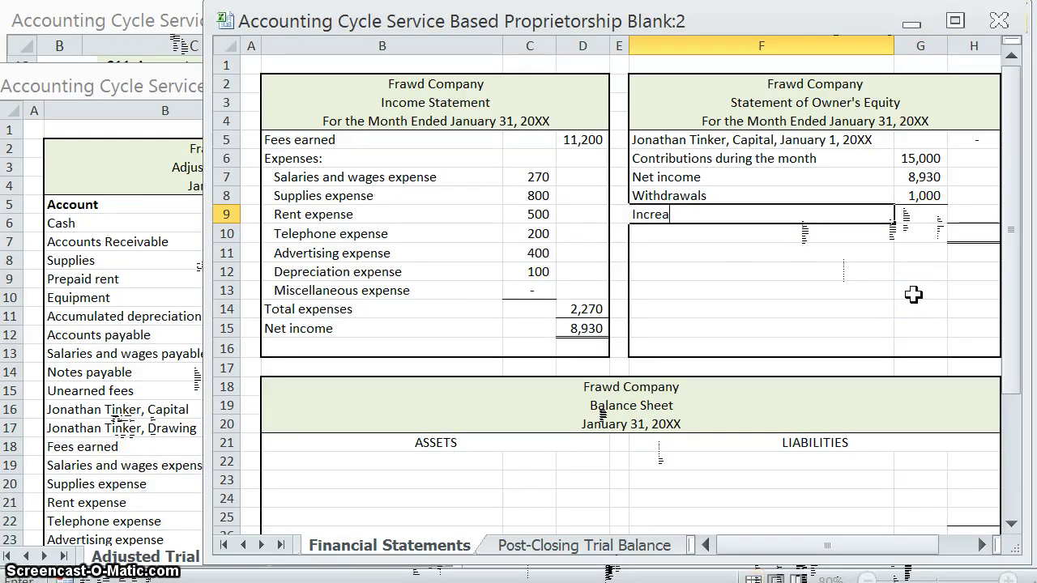
text(se in capi)
text(t)
key(BackSpace)
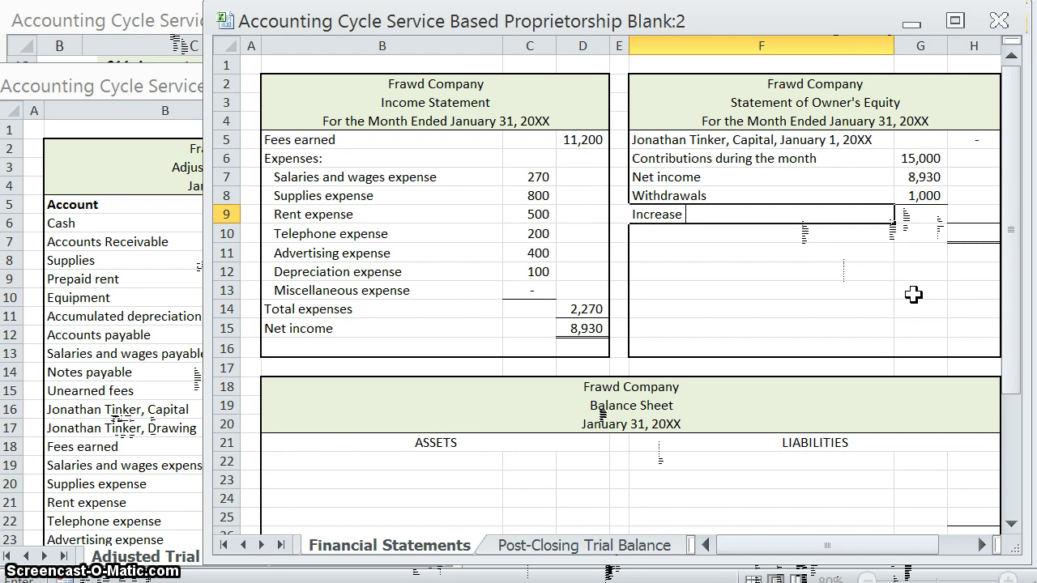
text(in capital)
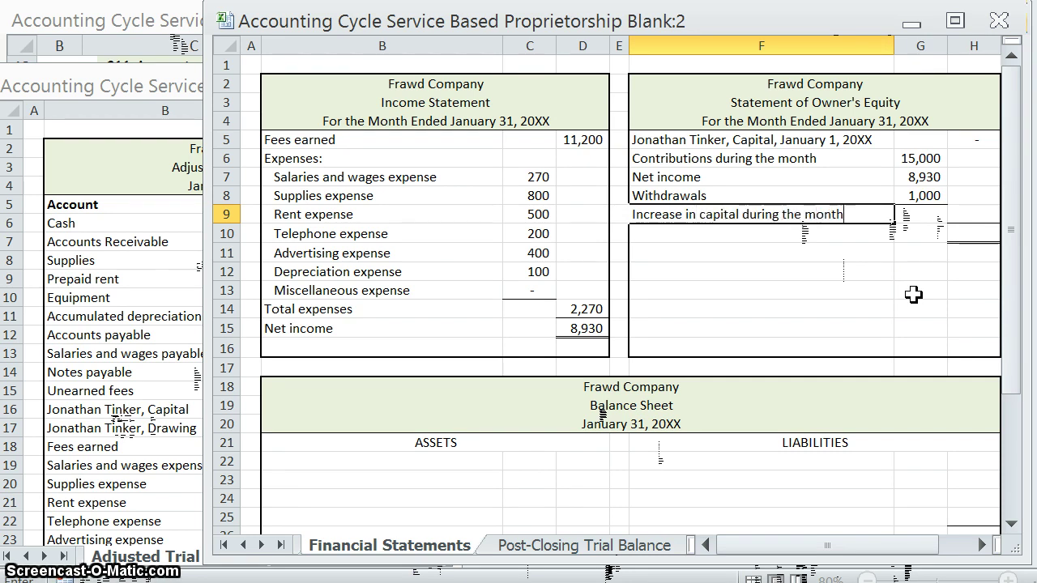
text( during the month)
key(Tab)
key(Tab)
Compute the increase in H9 as =G6+G7-G8, giving 22,930.
text(=)
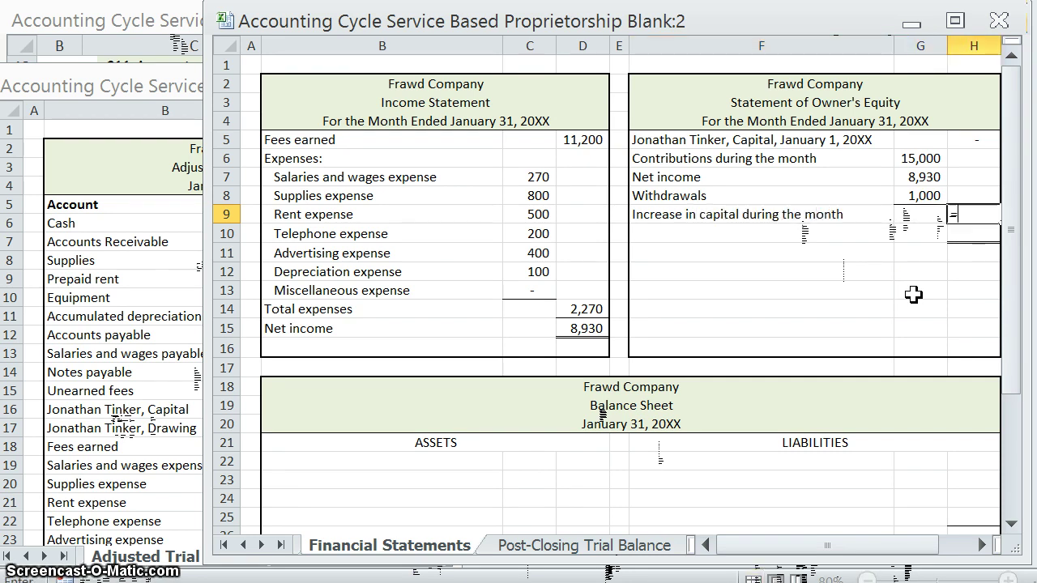
click(920, 158)
text(+)
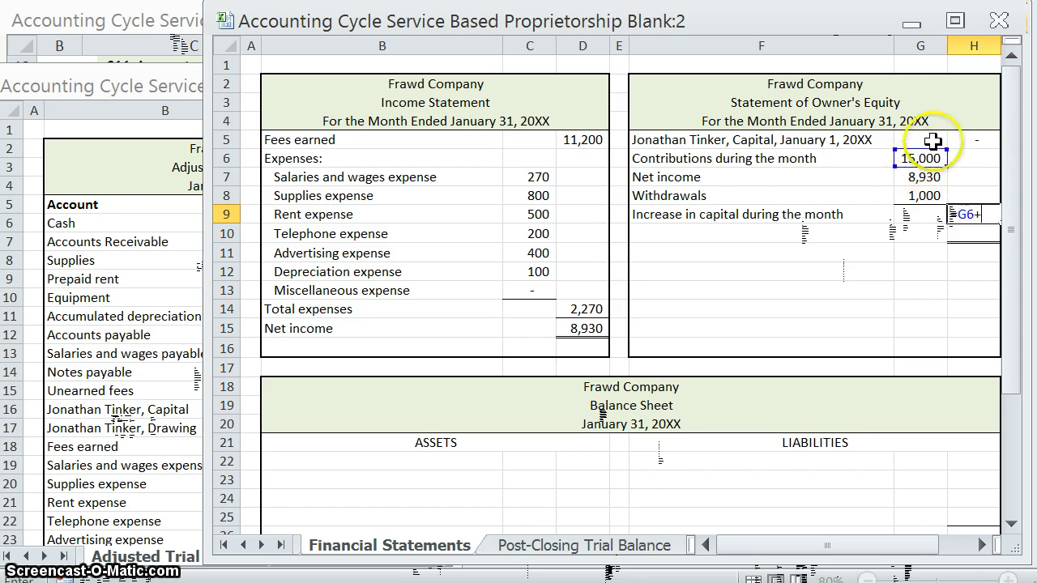
click(916, 174)
text(-)
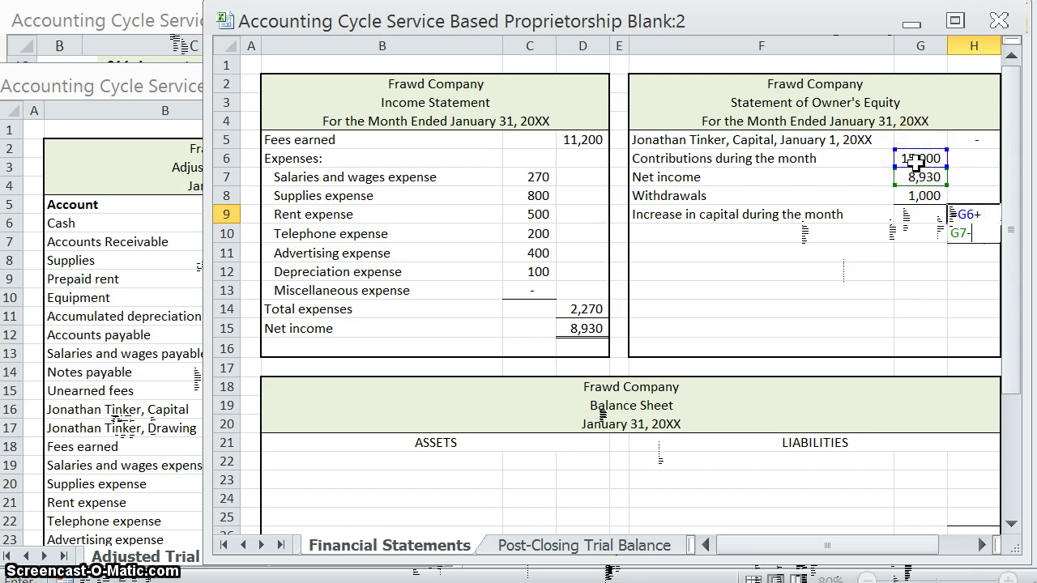
click(921, 196)
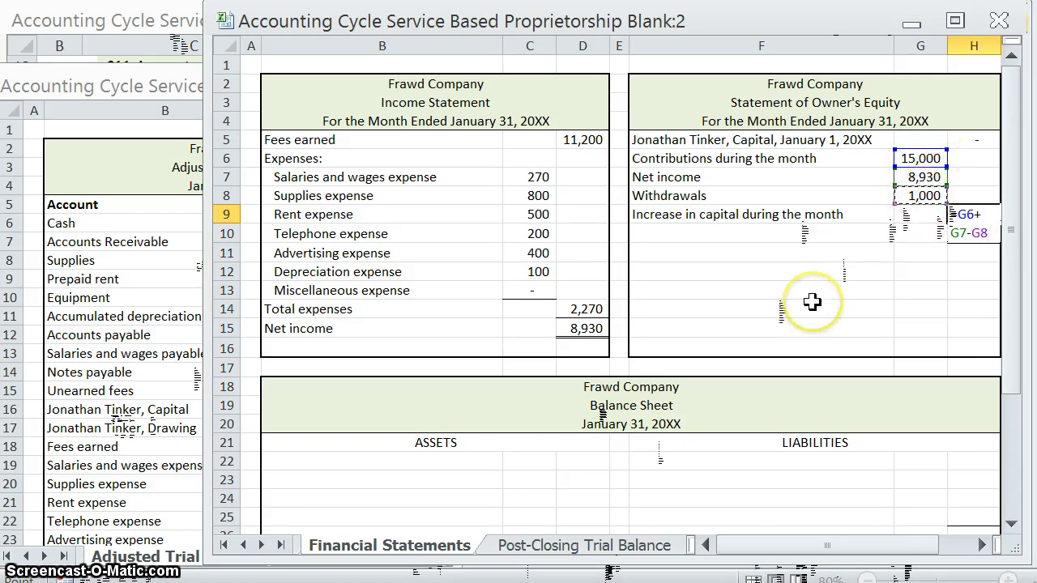
key(Return)
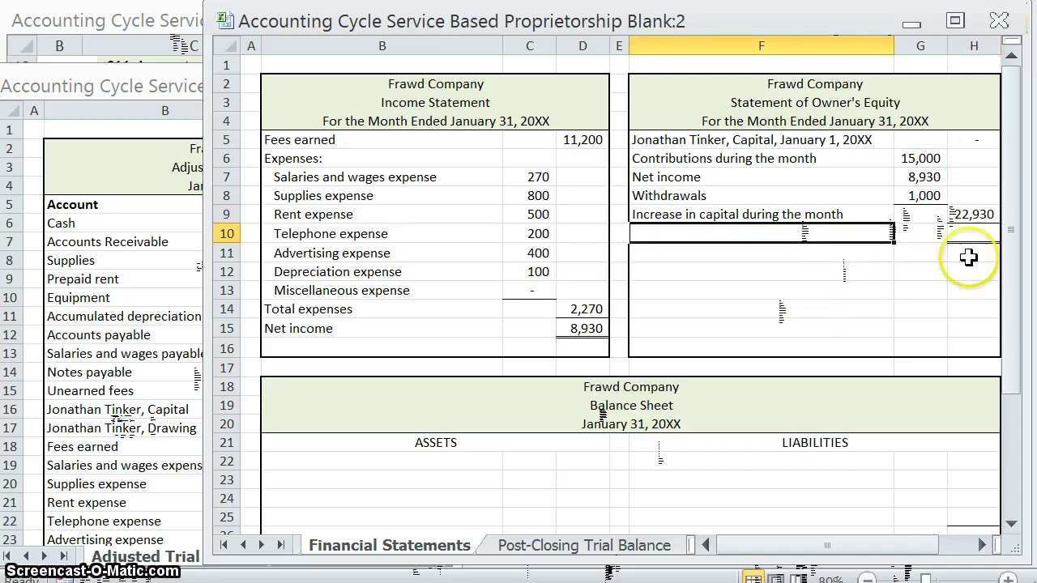
click(979, 216)
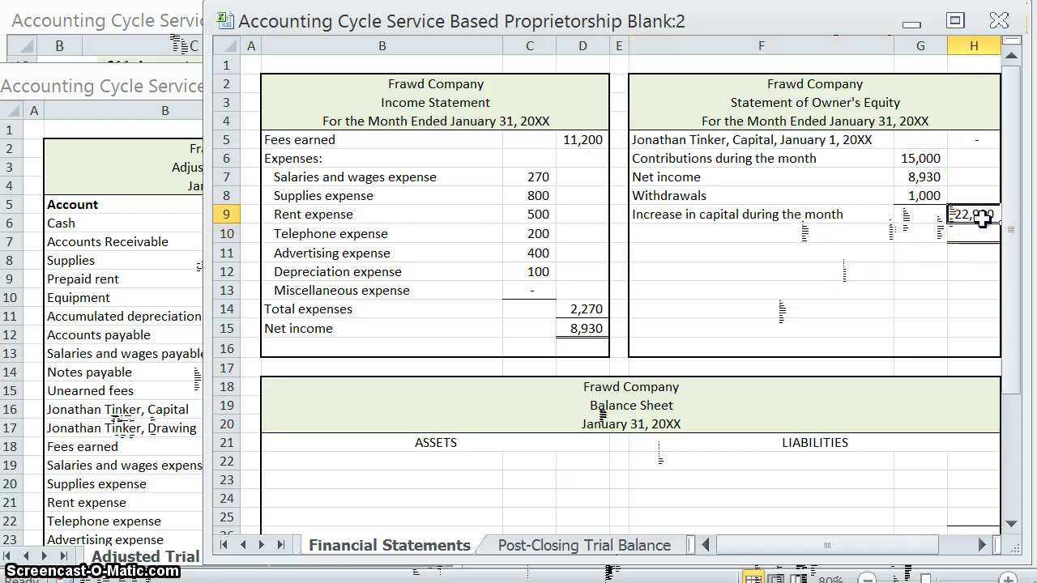
Enter the owner's 'Capital, January 31, 20XX' label in F10 with 22,930 in H10.
click(823, 239)
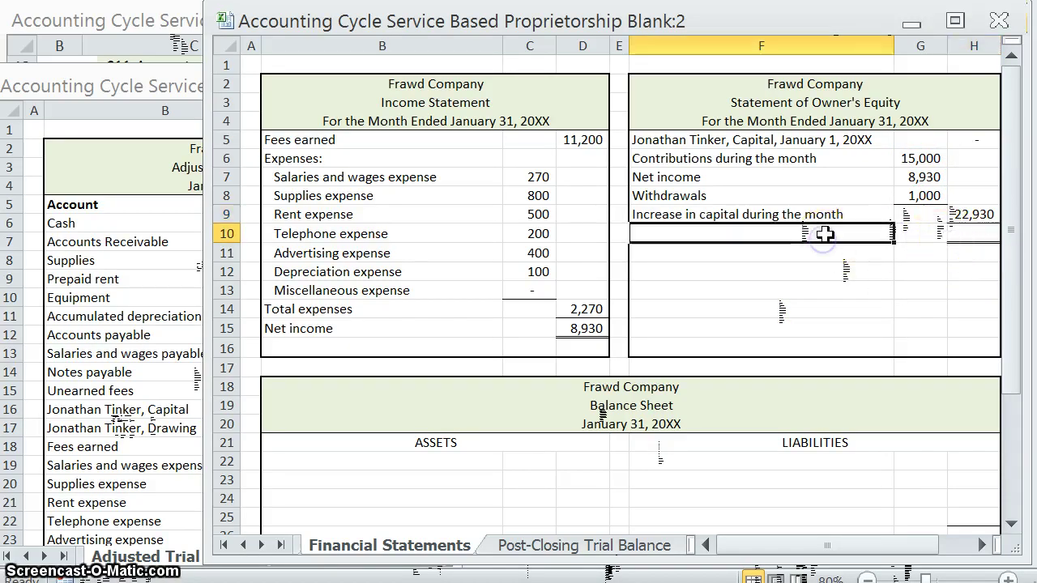
text(Jontha)
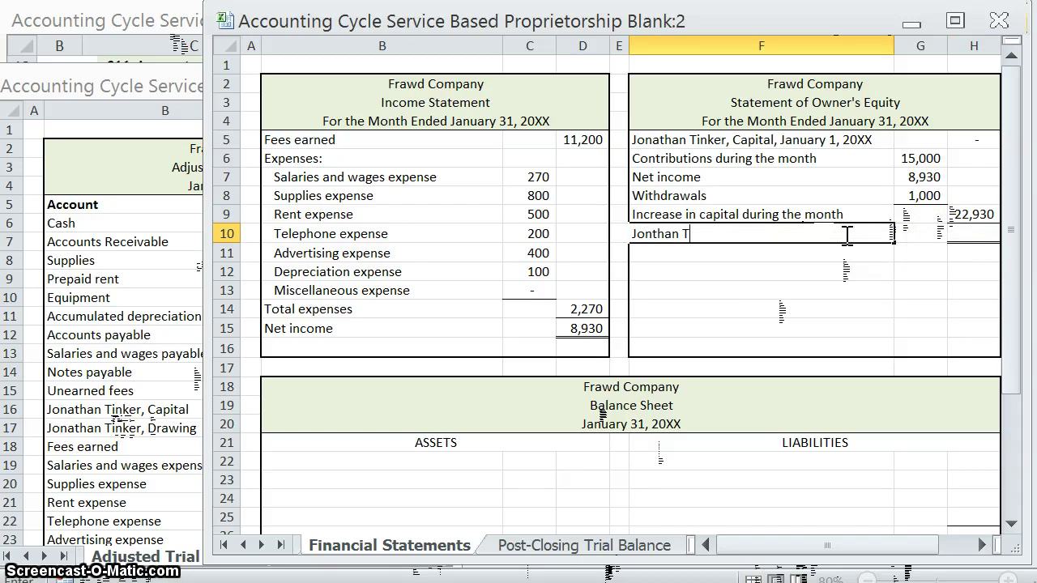
text(n T)
key(BackSpace)
key(BackSpace)
key(BackSpace)
key(BackSpace)
key(BackSpace)
key(BackSpace)
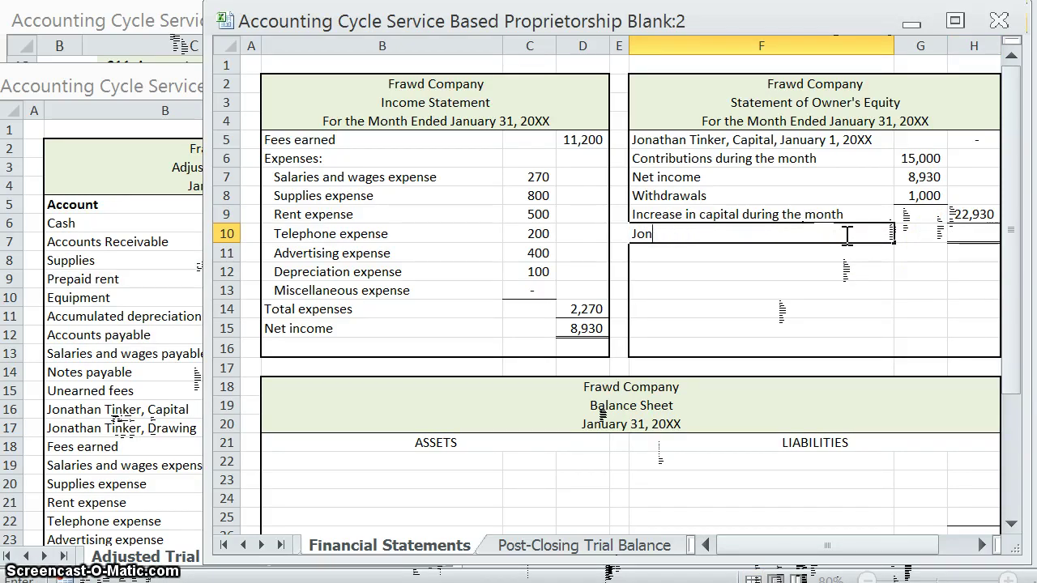
text(athan Tinker, )
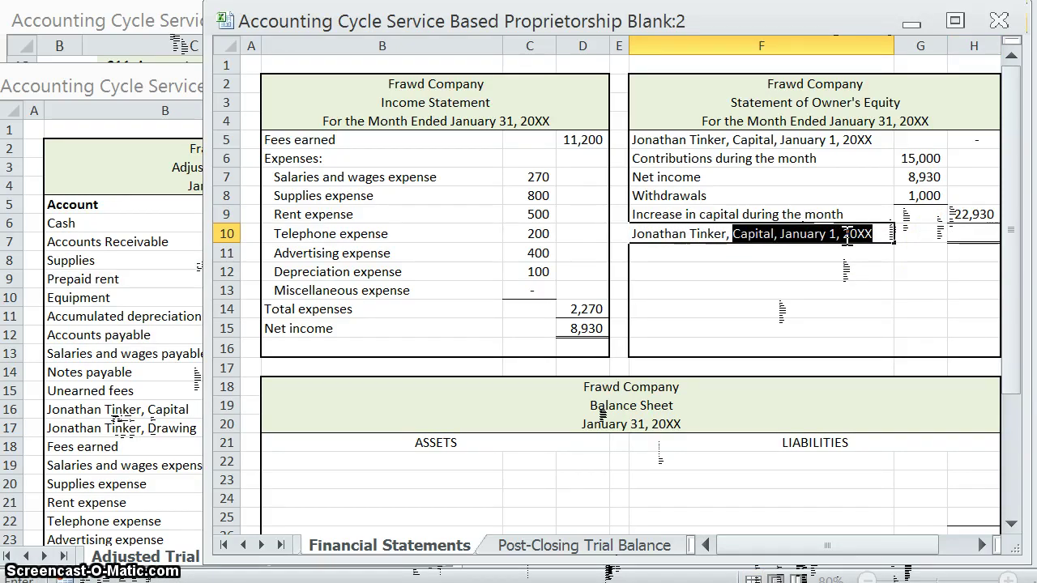
text(Capital, January 31, 20)
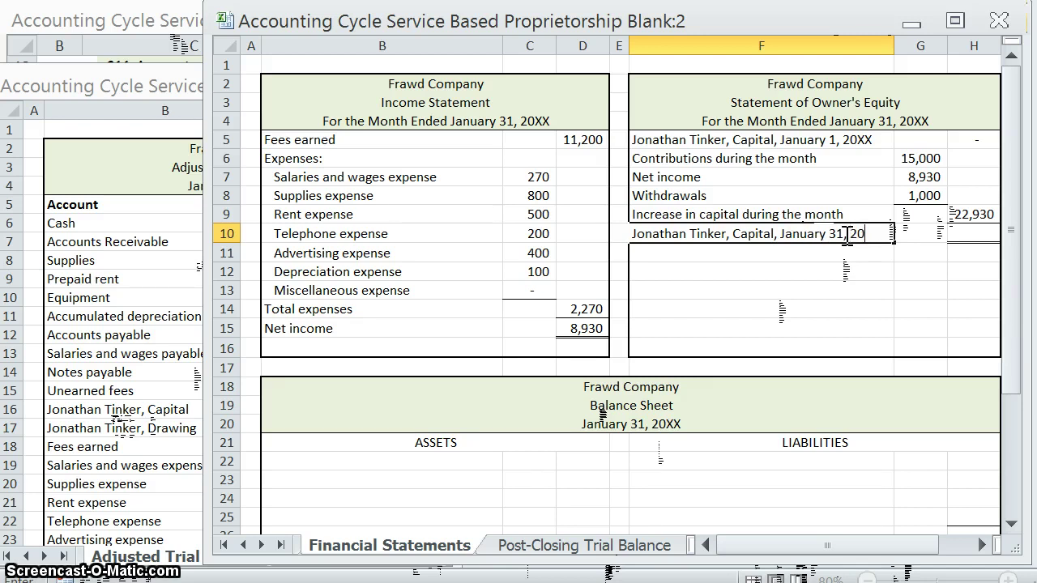
text(XX)
key(Tab)
key(Tab)
text(2)
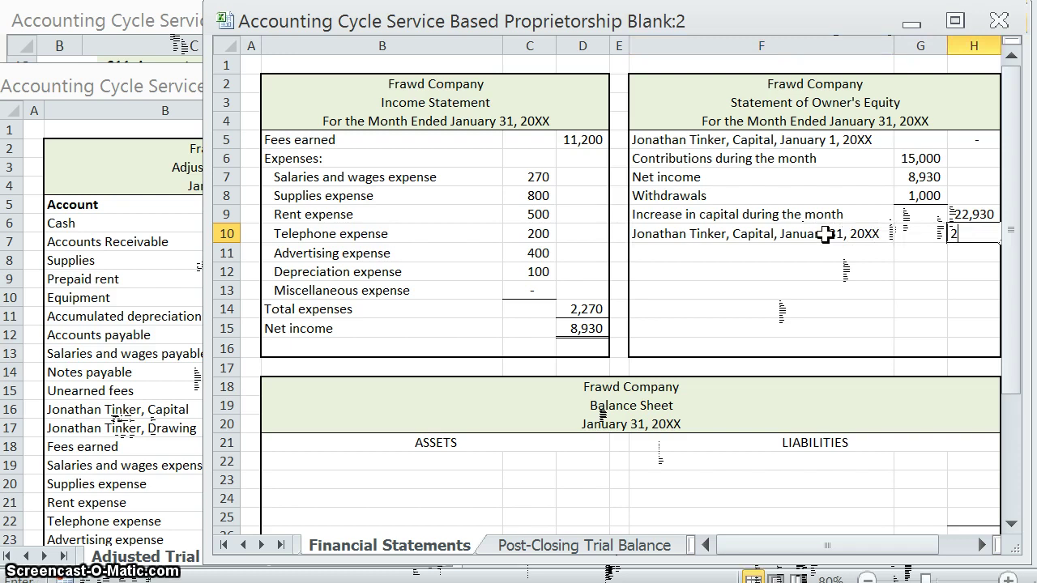
text(2,930)
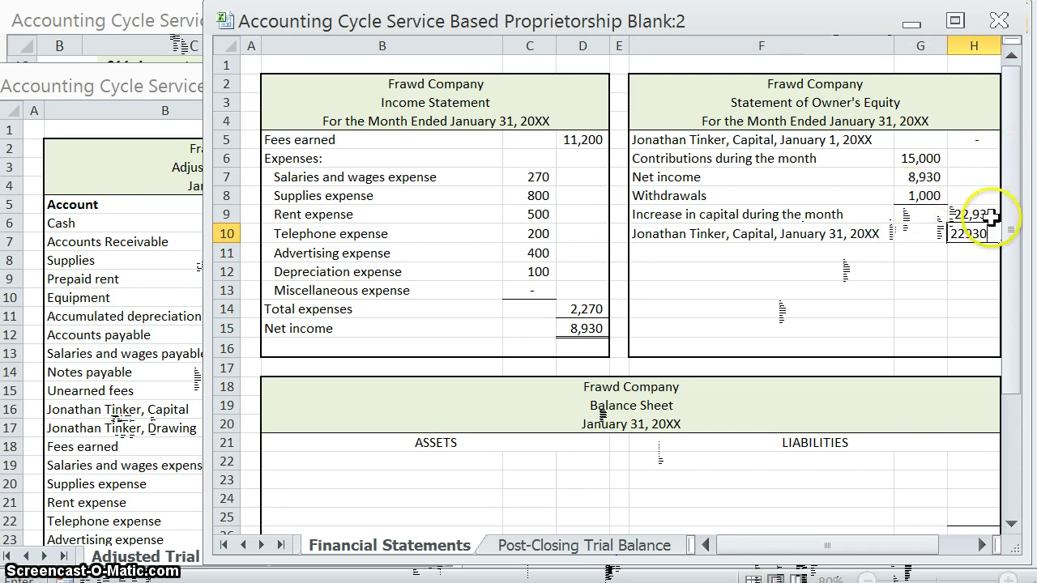
key(Return)
click(980, 233)
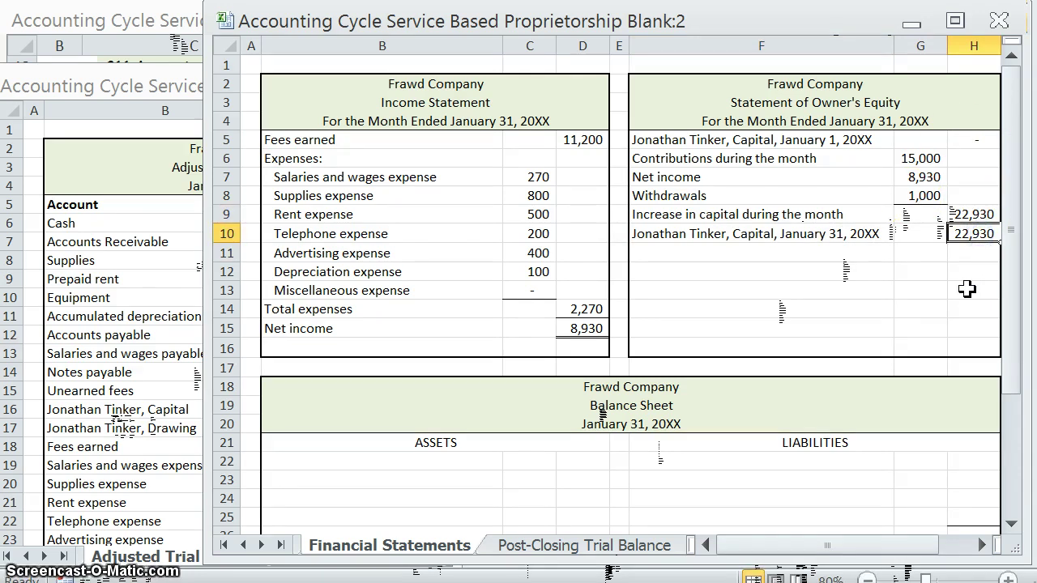
click(839, 309)
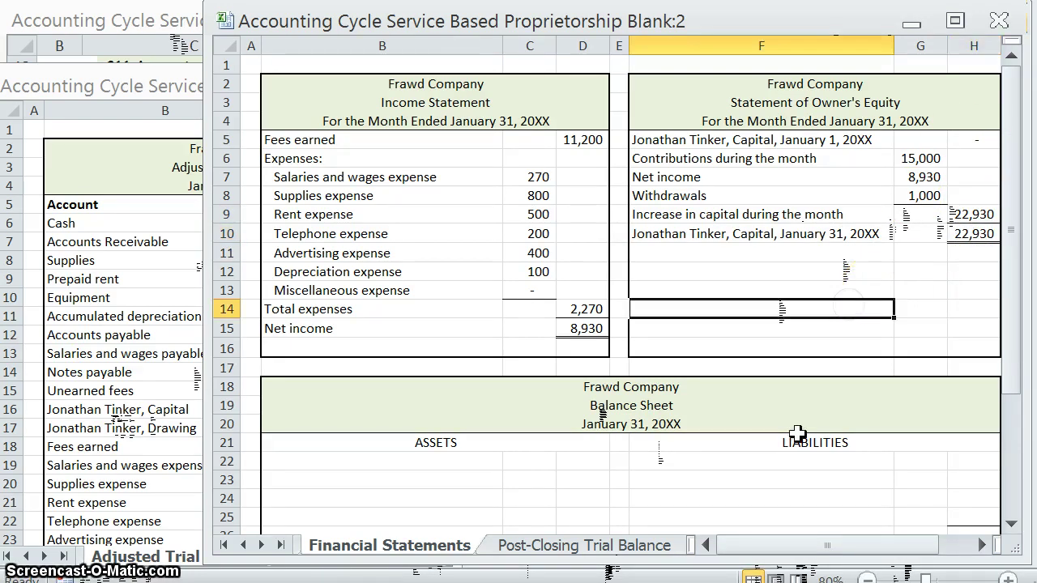
Scroll to the Balance Sheet and drag the window border to show more Adjusted Trial Balance.
scroll(748, 279, down, 3)
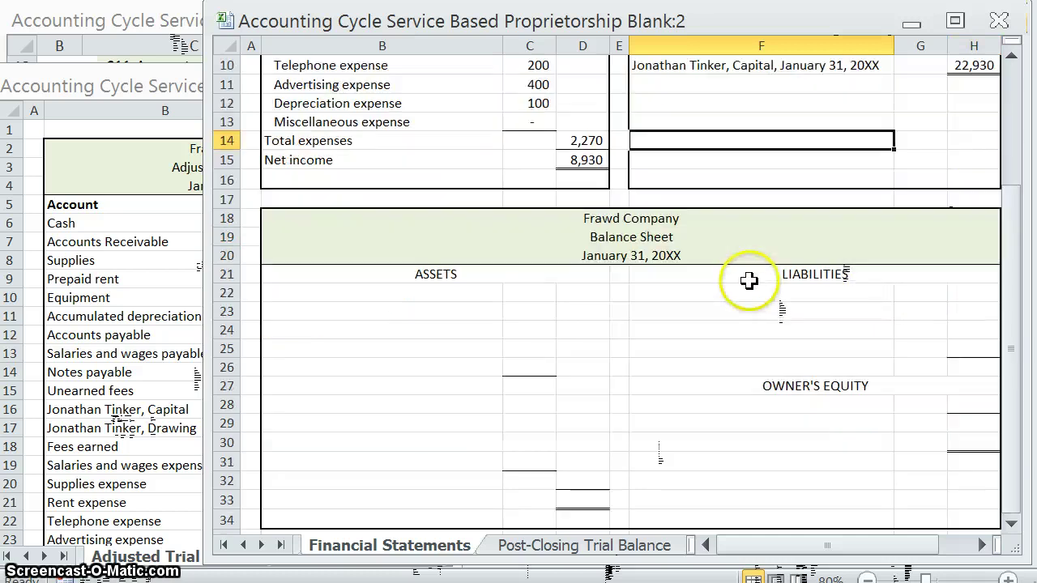
scroll(745, 271, down, 3)
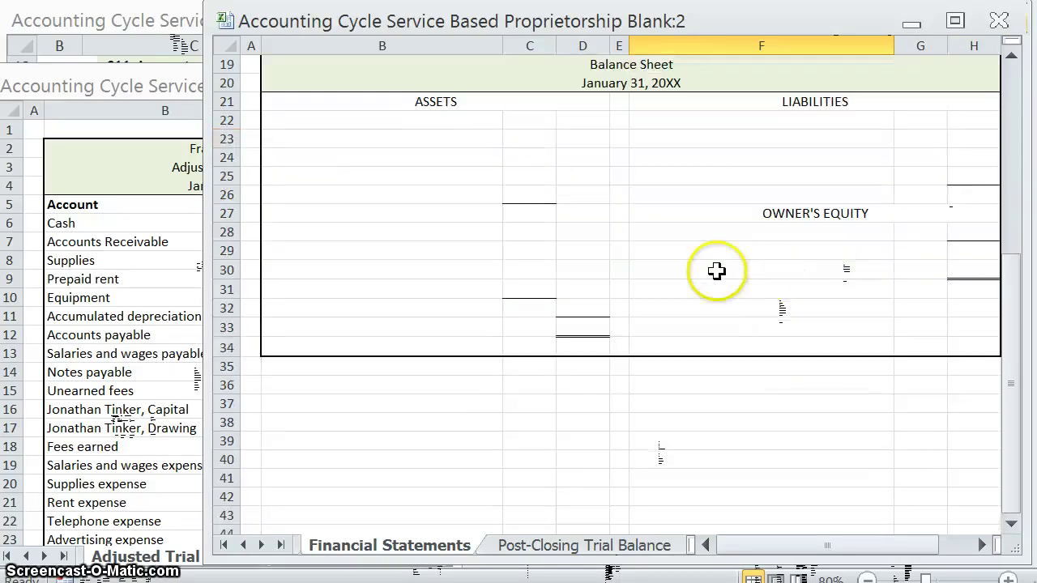
scroll(384, 266, up, 3)
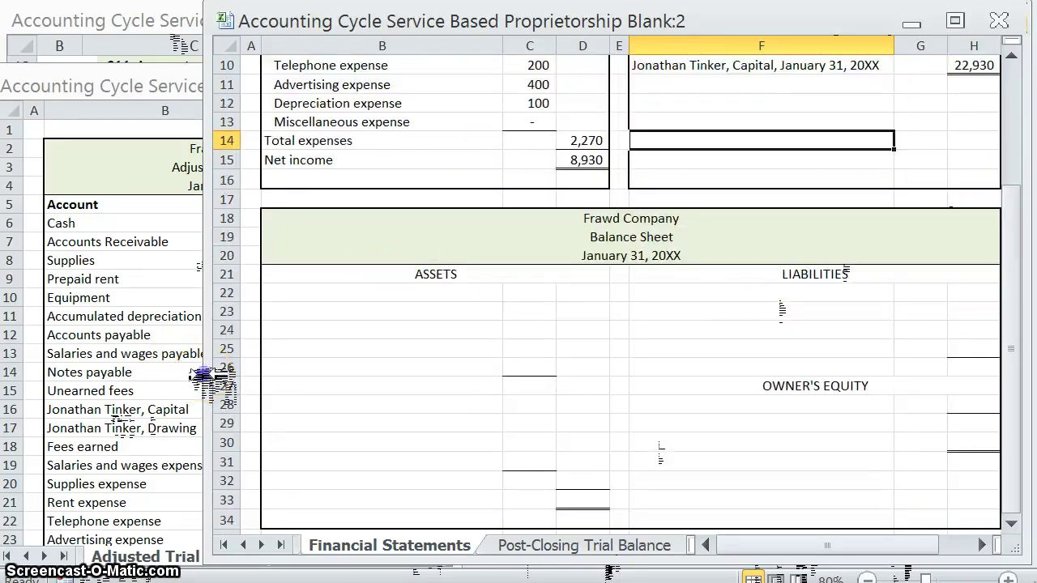
drag(208, 370, 310, 354)
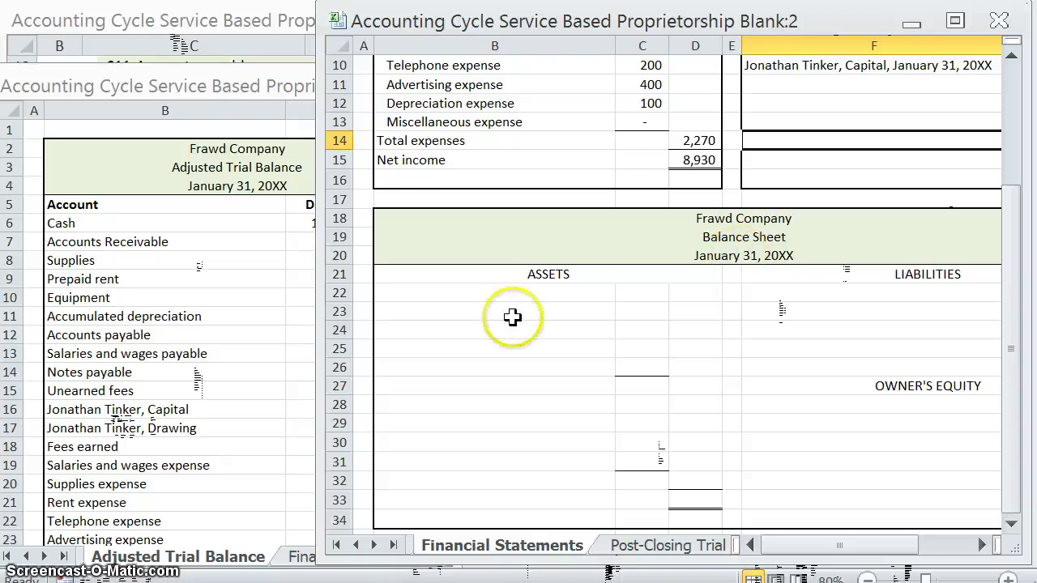
Label B22 'Current assets:' and bring the trial balance's Debit and Credit columns into view.
click(508, 292)
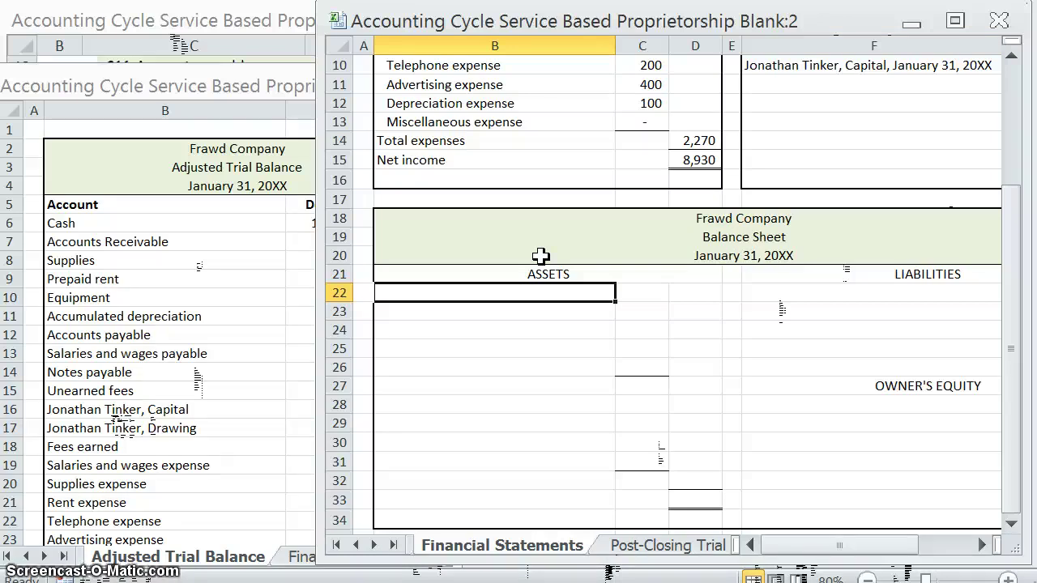
text(Current assets:)
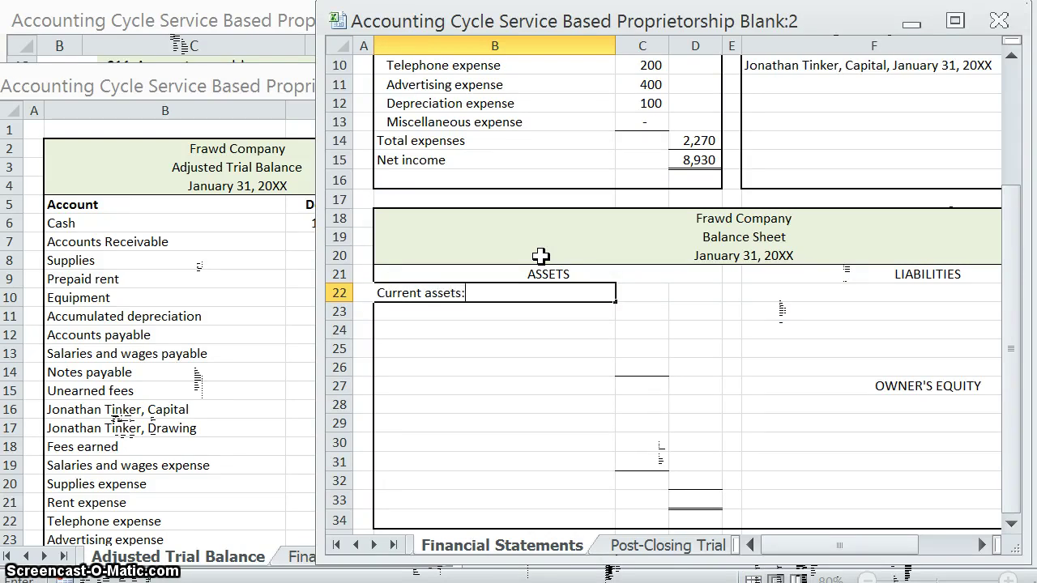
click(562, 387)
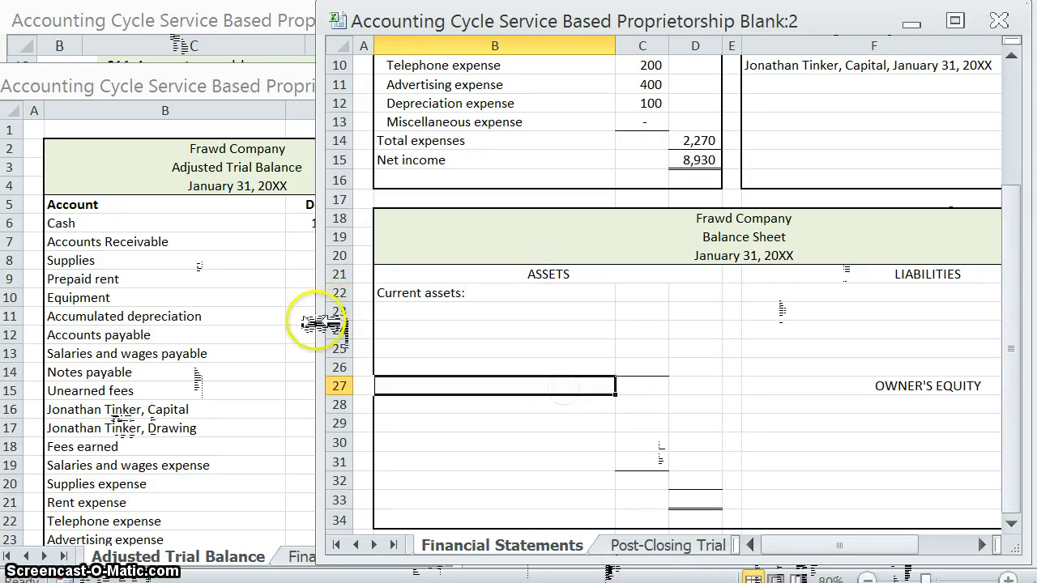
drag(316, 322, 449, 318)
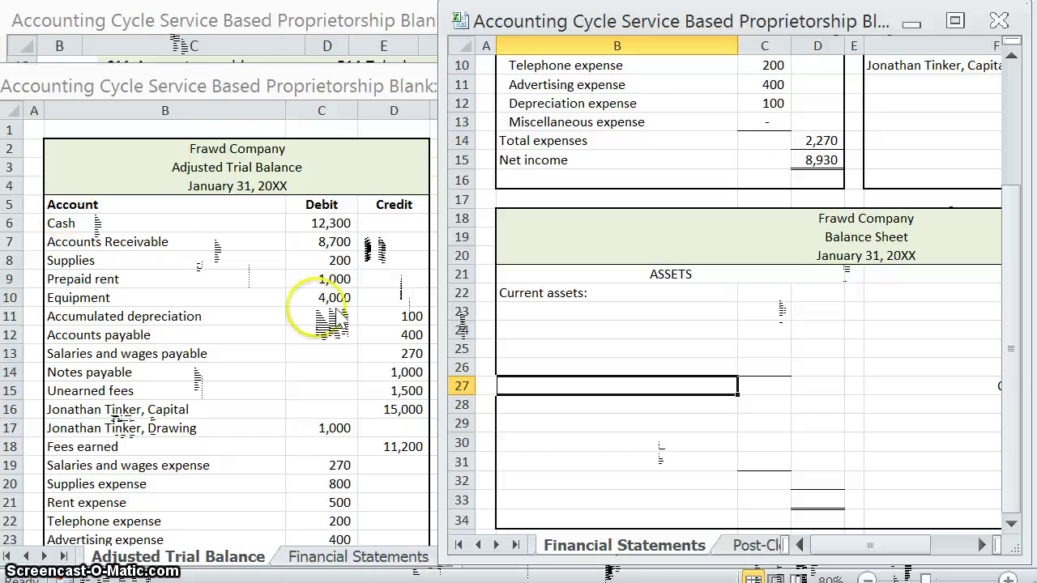
Enter the labels Cash, Accounts receivable, Supplies and Prepaid rent in B23:B26.
click(610, 316)
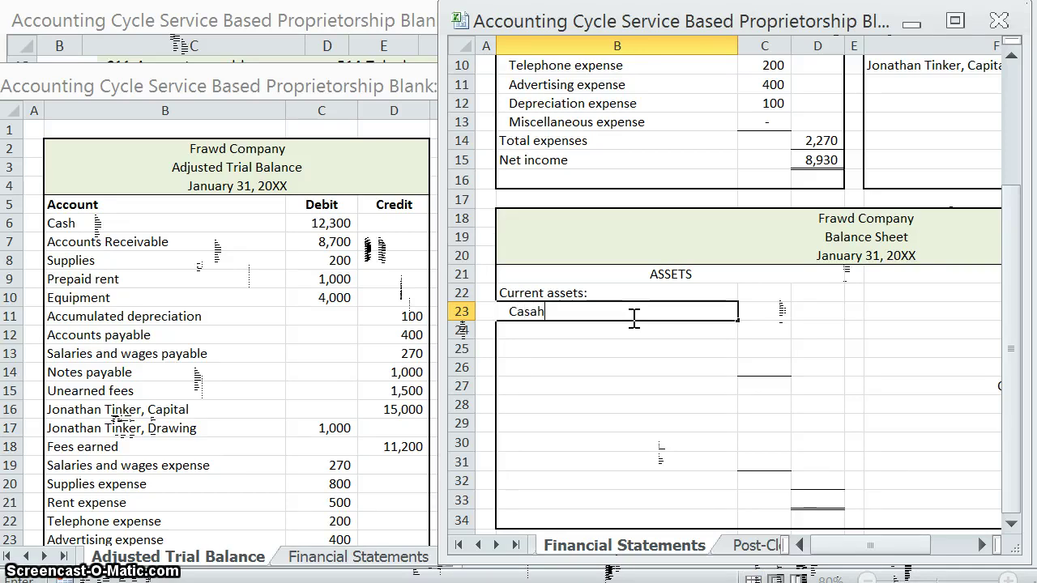
text(Casah)
key(BackSpace)
key(BackSpace)
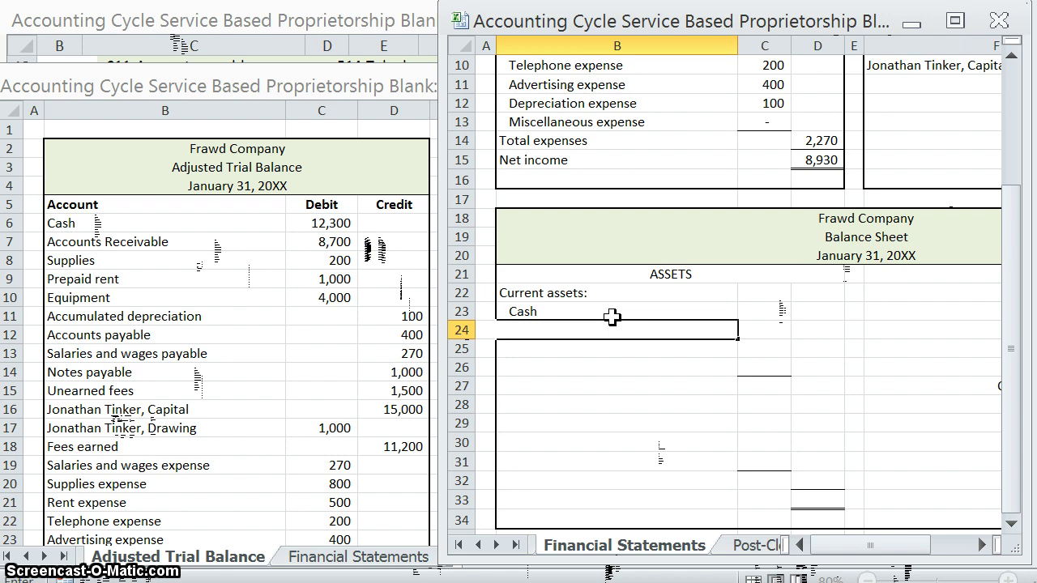
text(Accounts receivable)
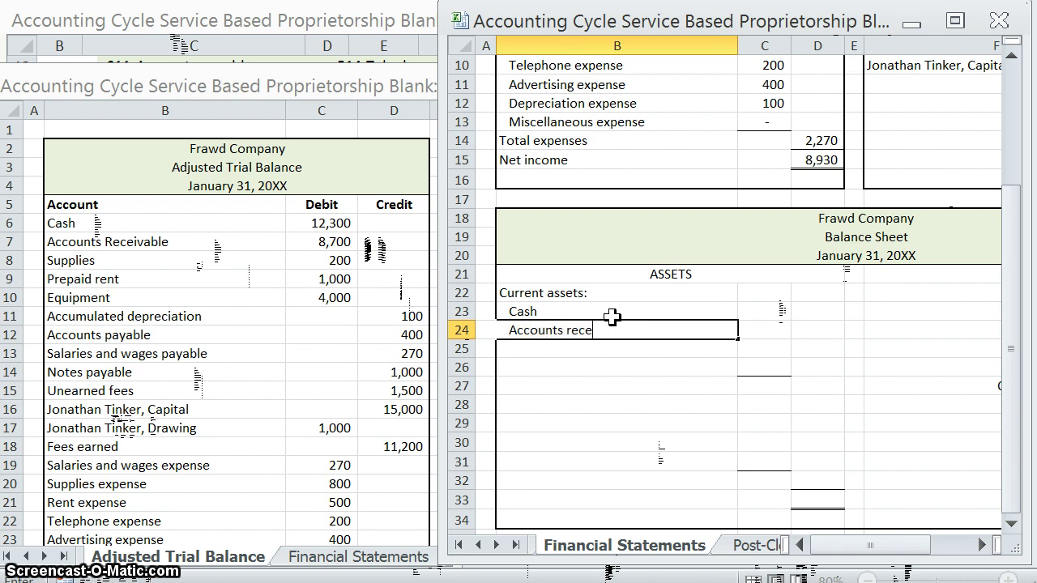
key(Return)
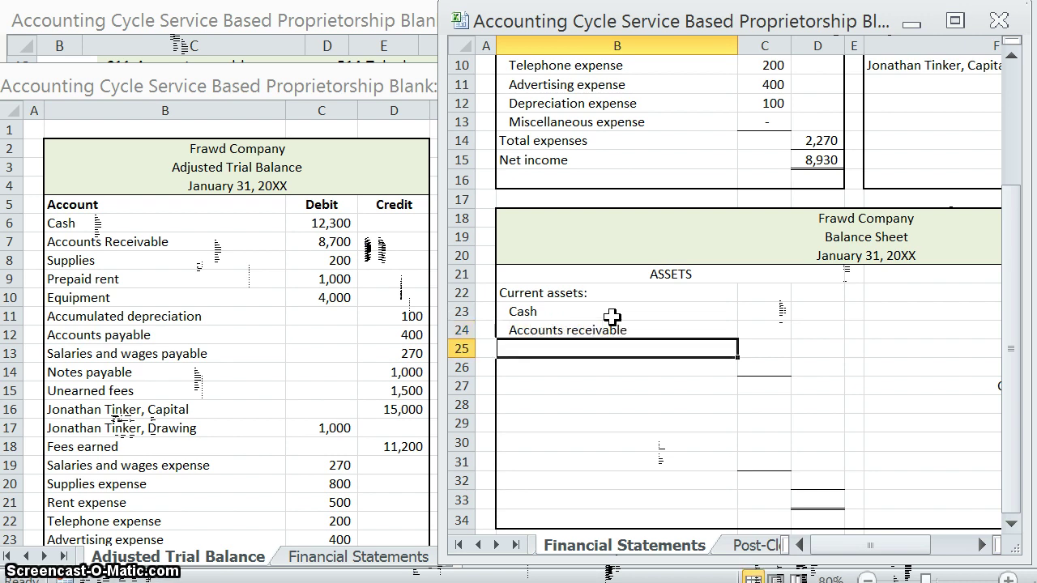
text(Supplies)
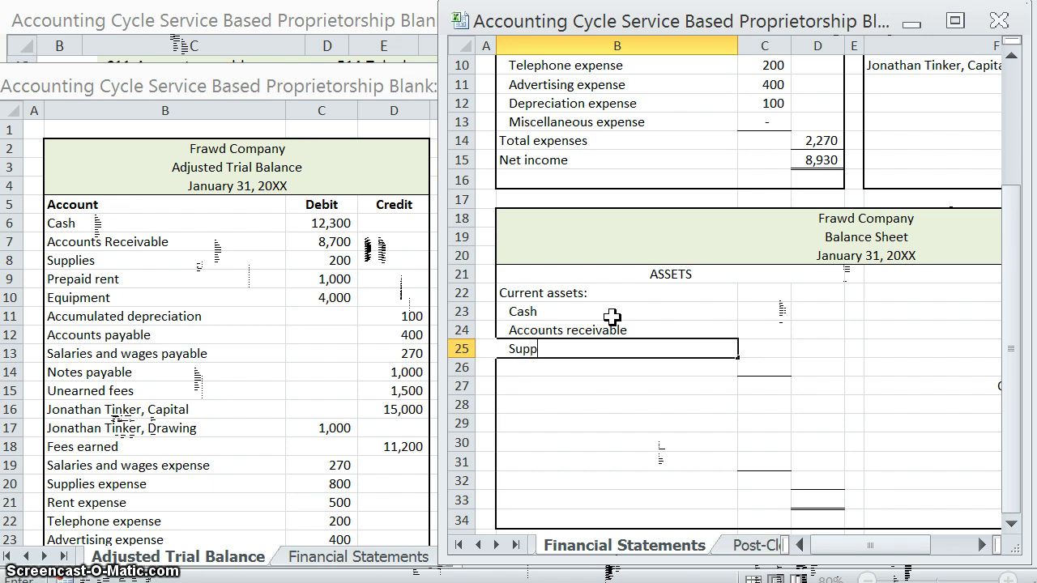
key(Return)
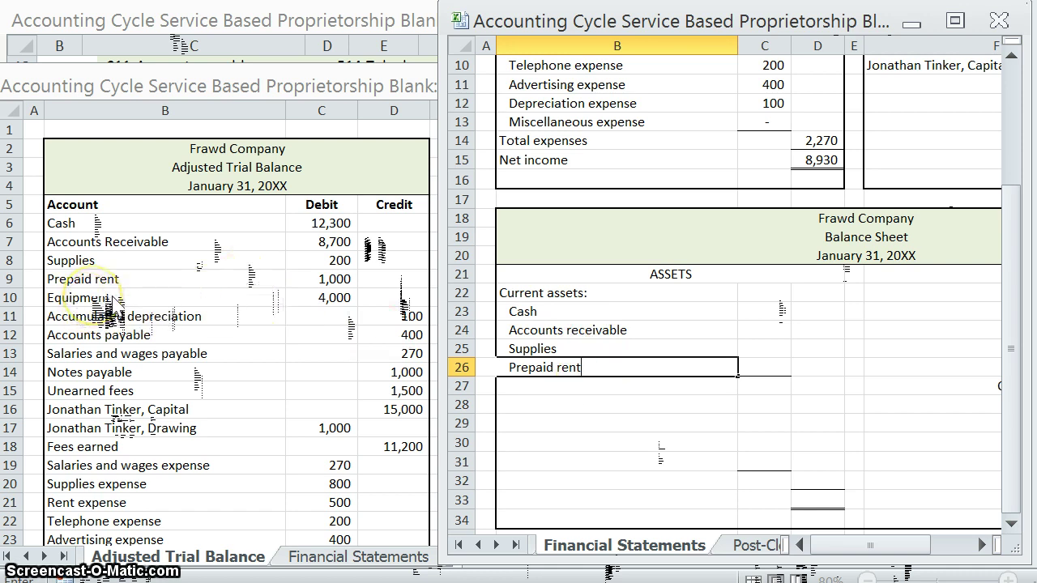
click(706, 305)
Enter the current asset amounts 12,300, 8,700, 200 and 1,000 in C23:C26.
click(753, 292)
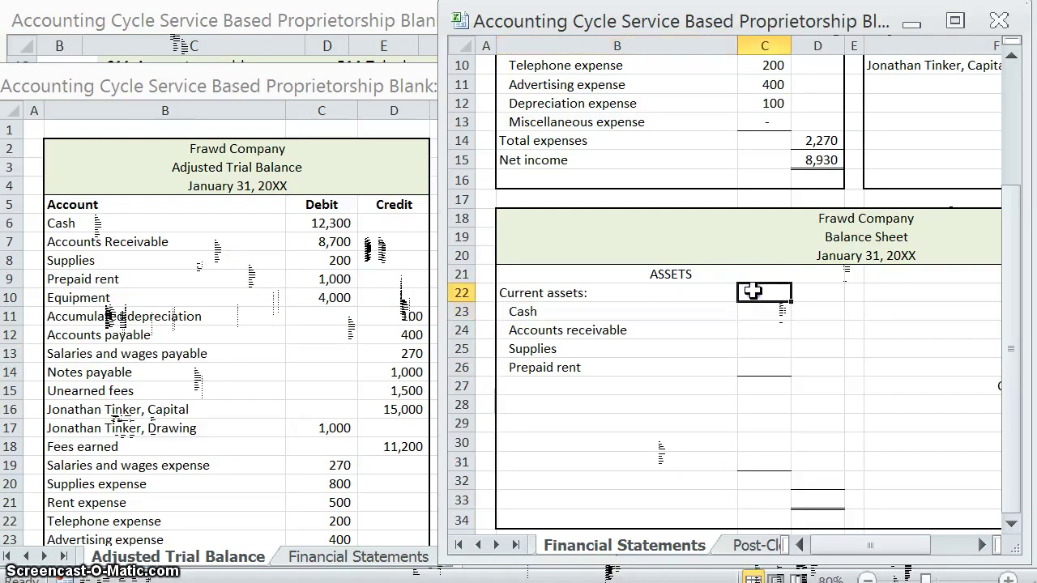
click(749, 310)
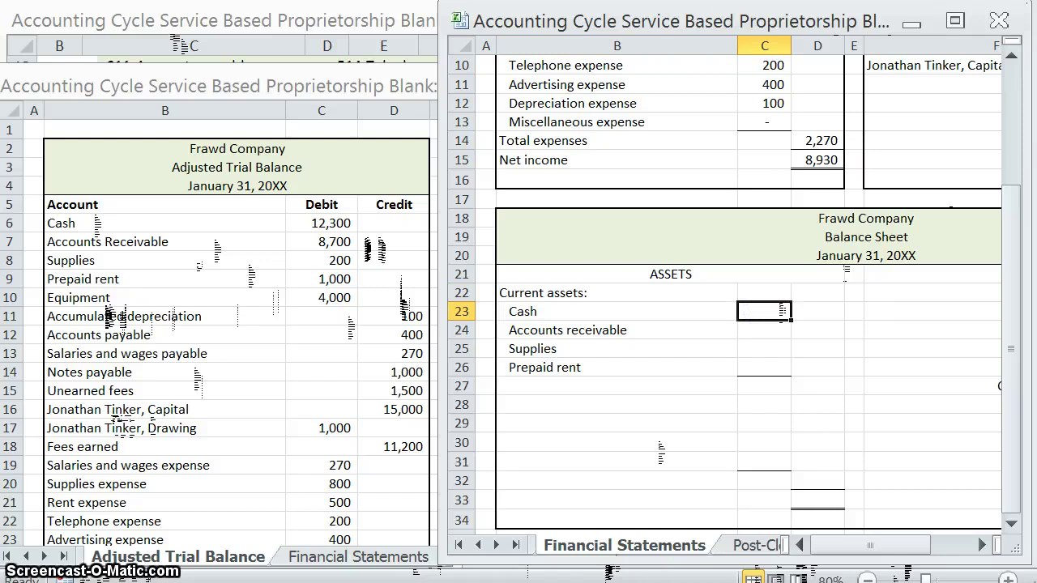
text(12300)
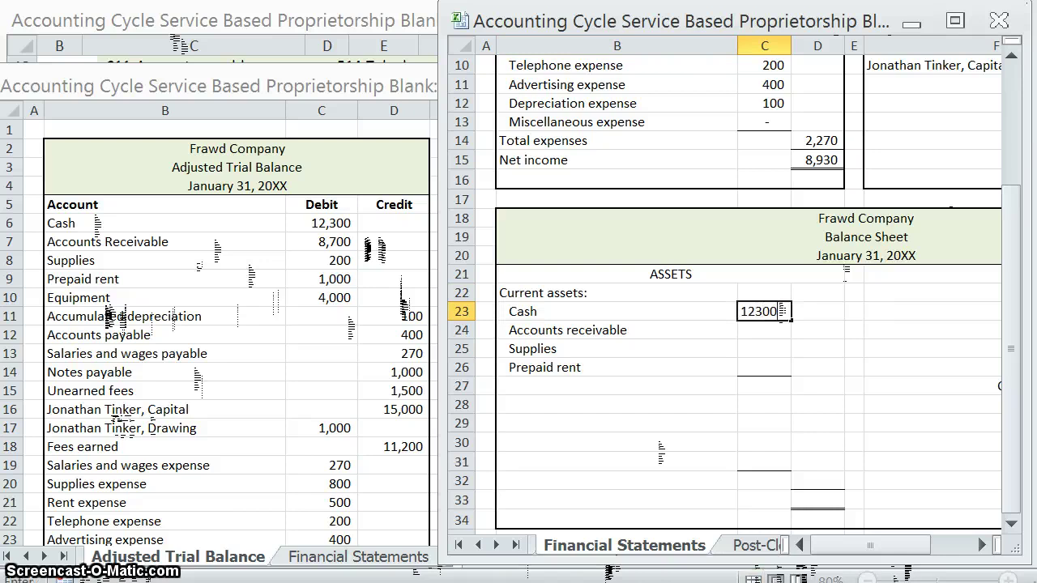
key(Return)
text(8,700)
key(Return)
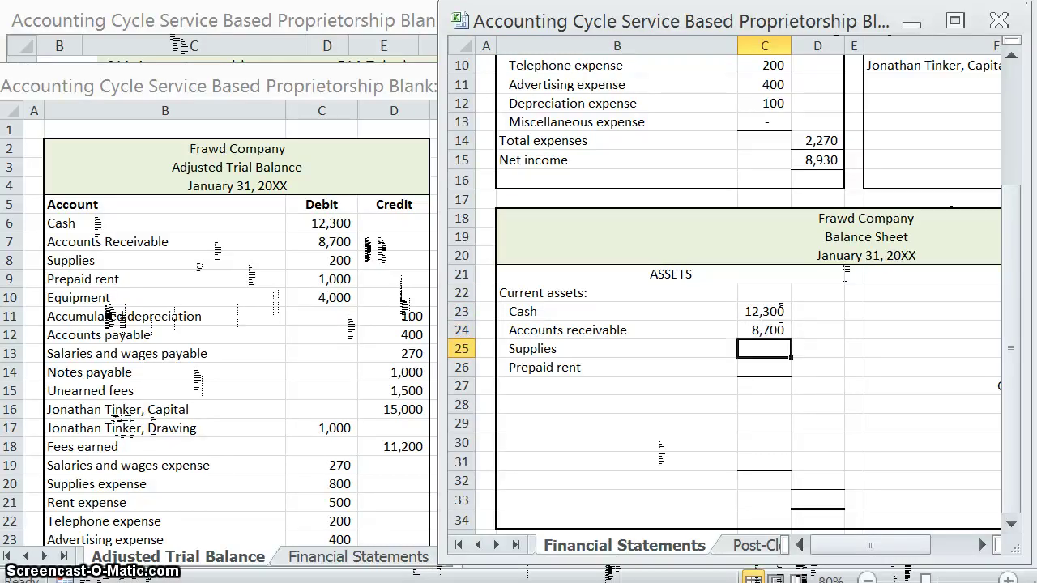
text(200)
key(Return)
text(1,00)
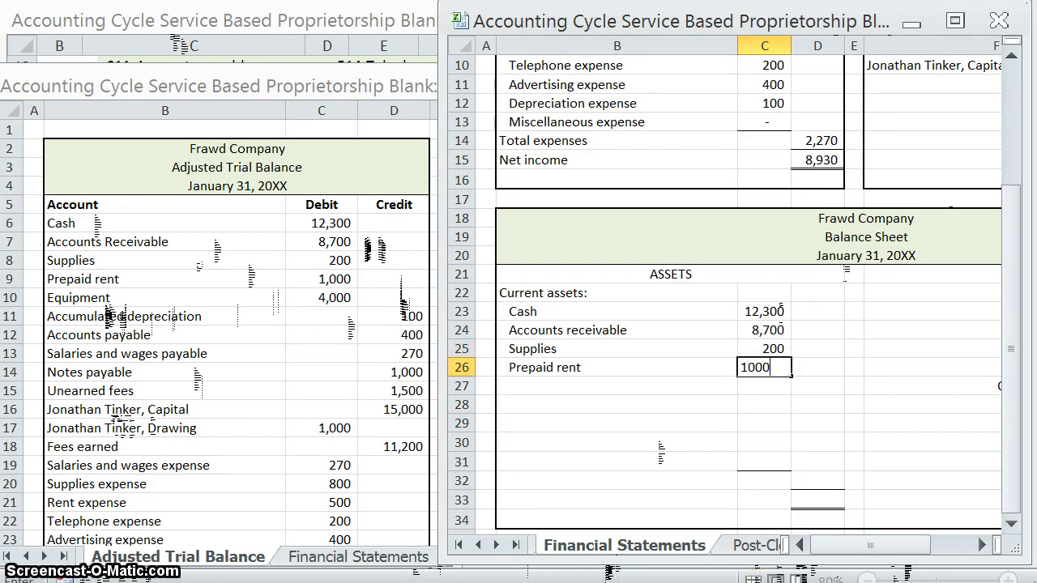
text(0)
key(Return)
Add a 'Total current assets' row with an AutoSum of C23:C26 giving 22,200.
click(574, 384)
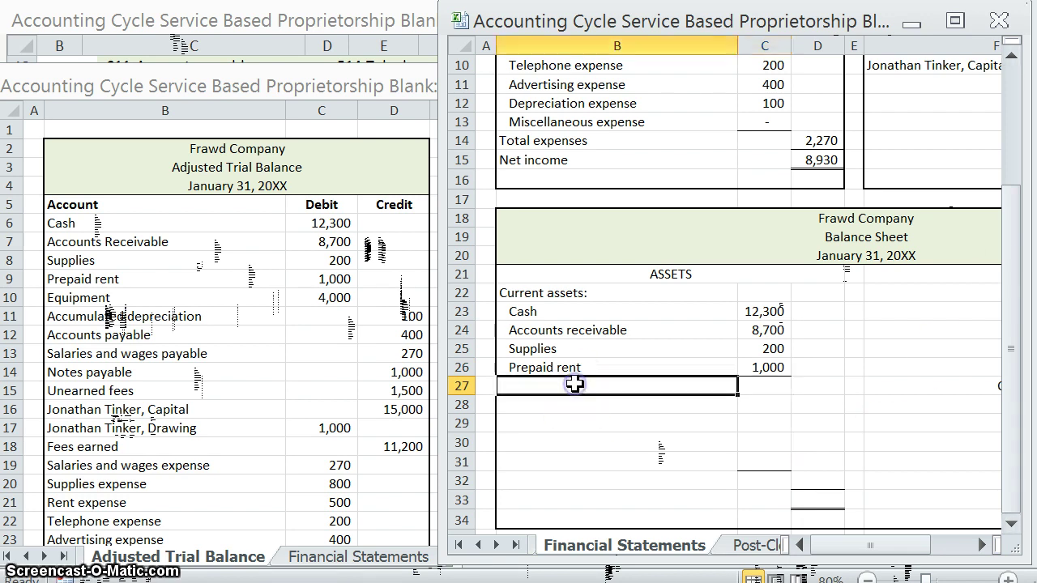
text(Total current ass)
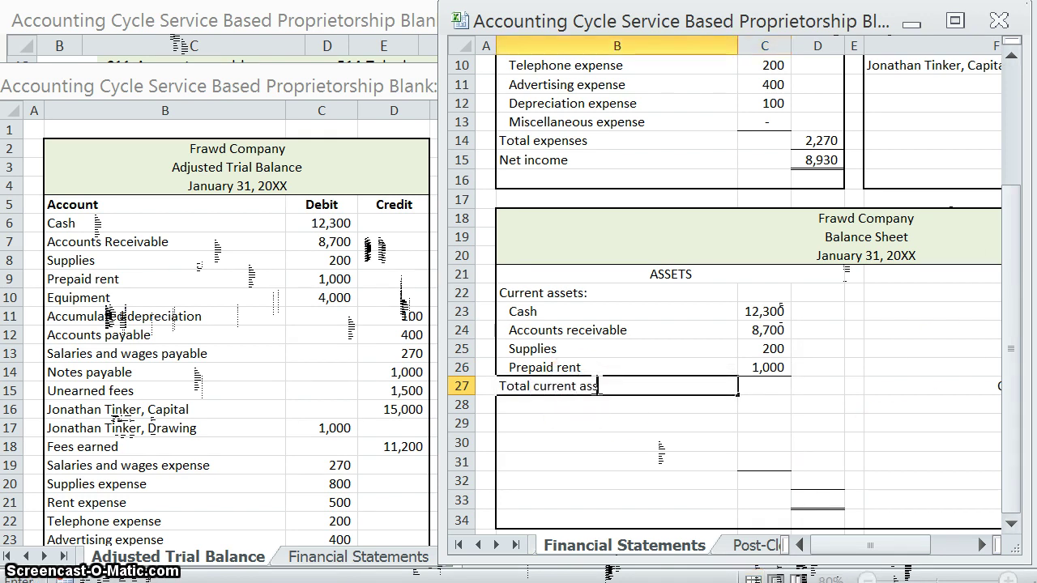
key(Tab)
key(Tab)
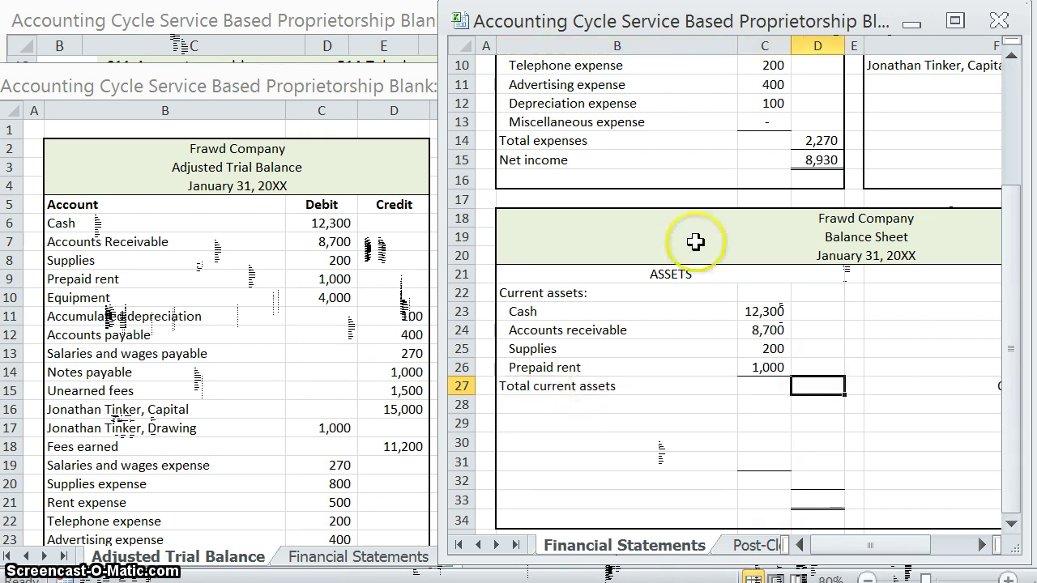
key(alt+equal)
drag(752, 311, 745, 367)
key(Return)
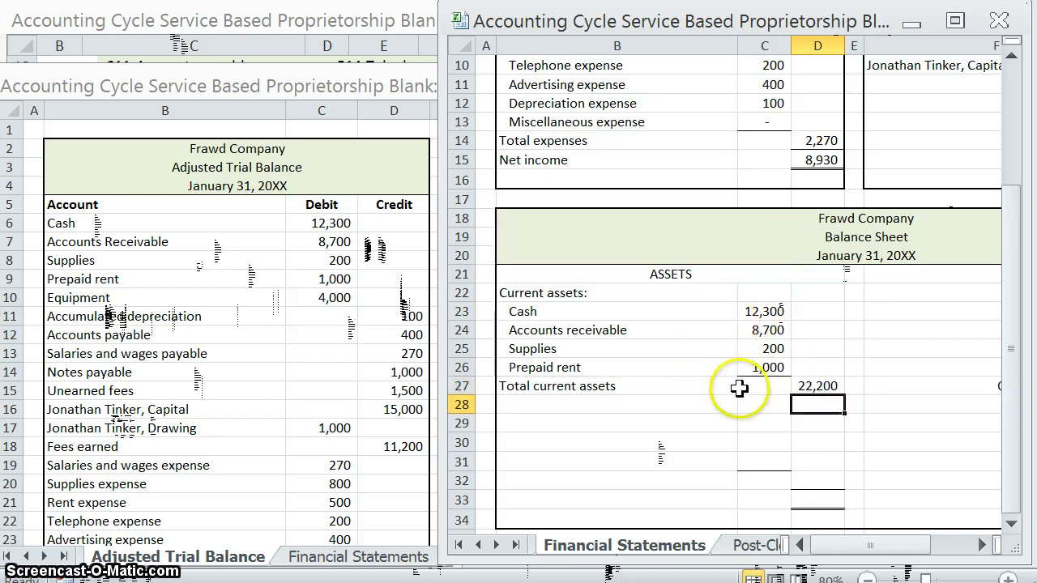
Add a 'Property, Plant, & Equipment:' heading, Equipment at 4,000, and a 'Less: Accumulated depreciation' line.
click(536, 424)
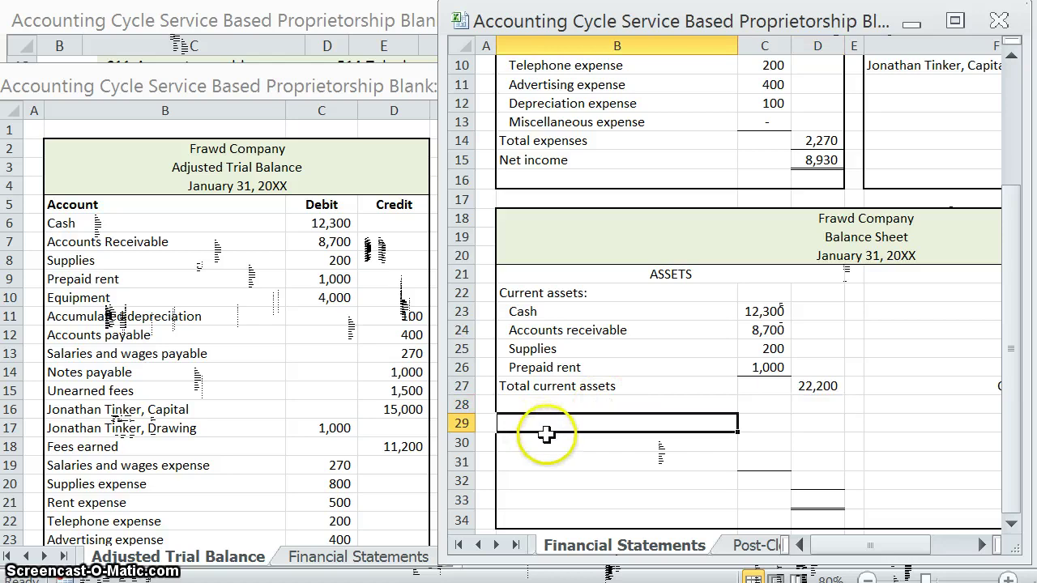
text(Prope)
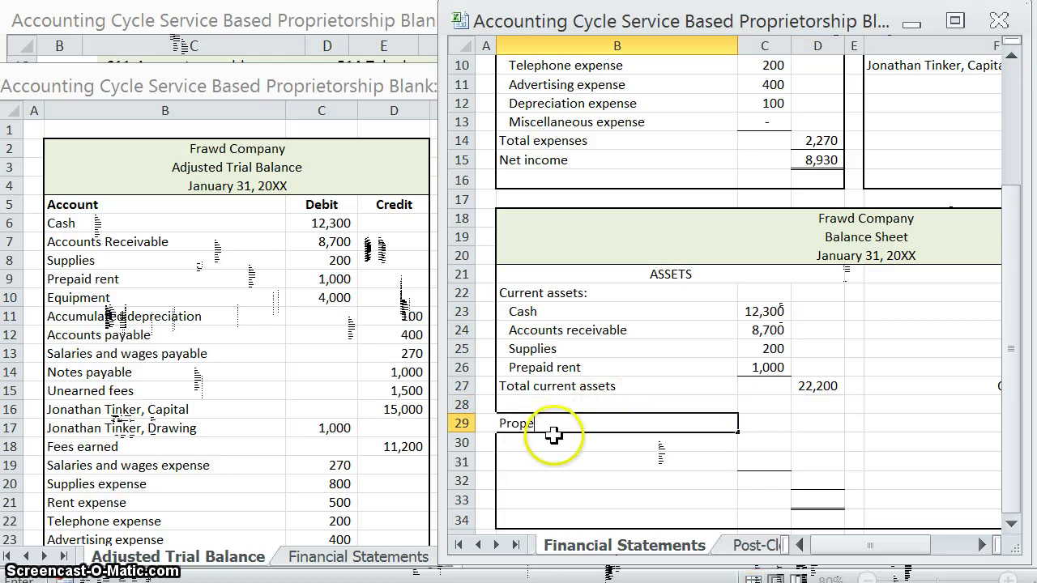
text(rty, Plant, & Equipment:)
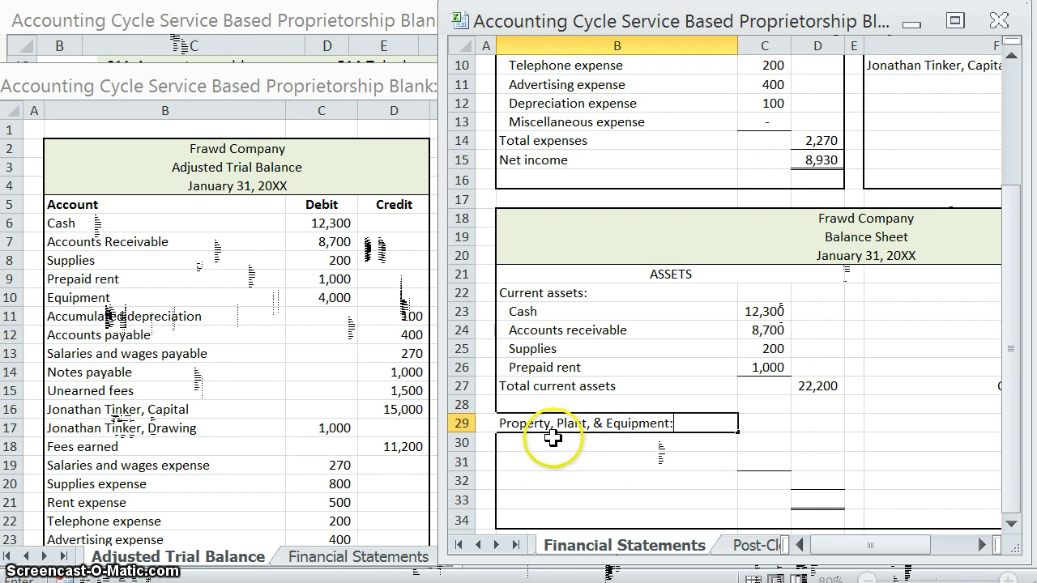
key(Return)
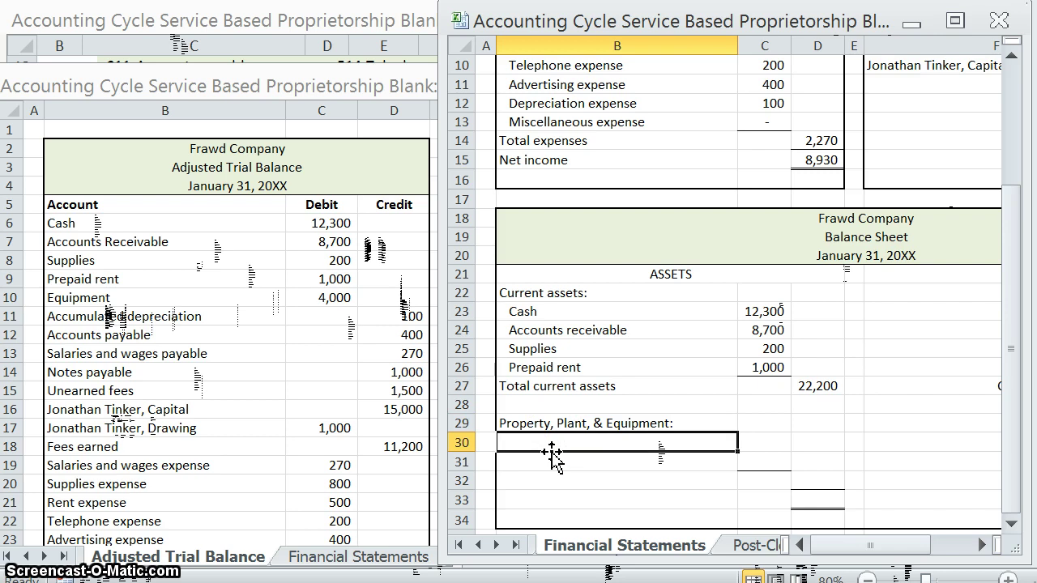
text(Equipment)
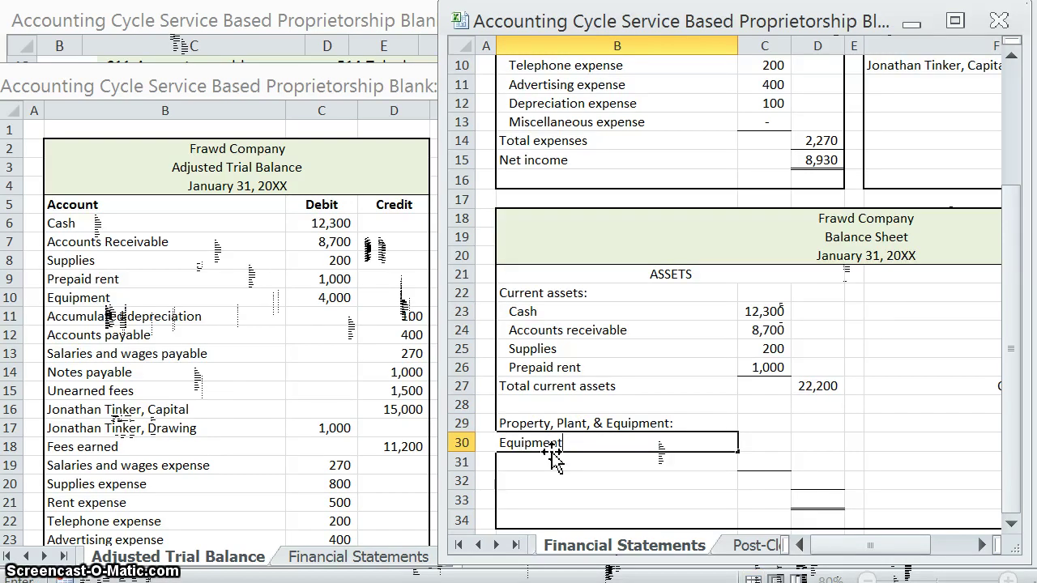
key(Tab)
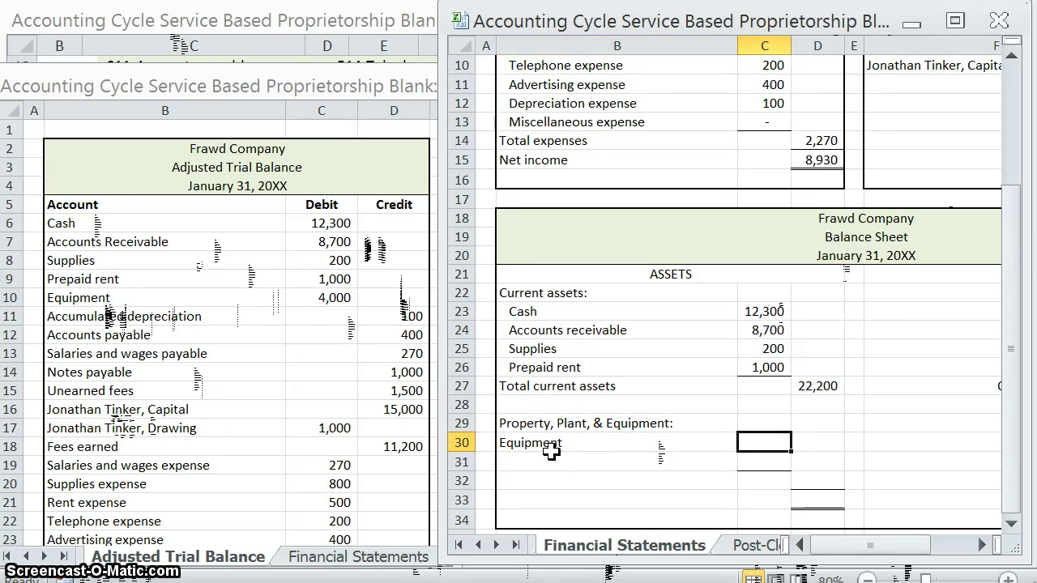
text(4000)
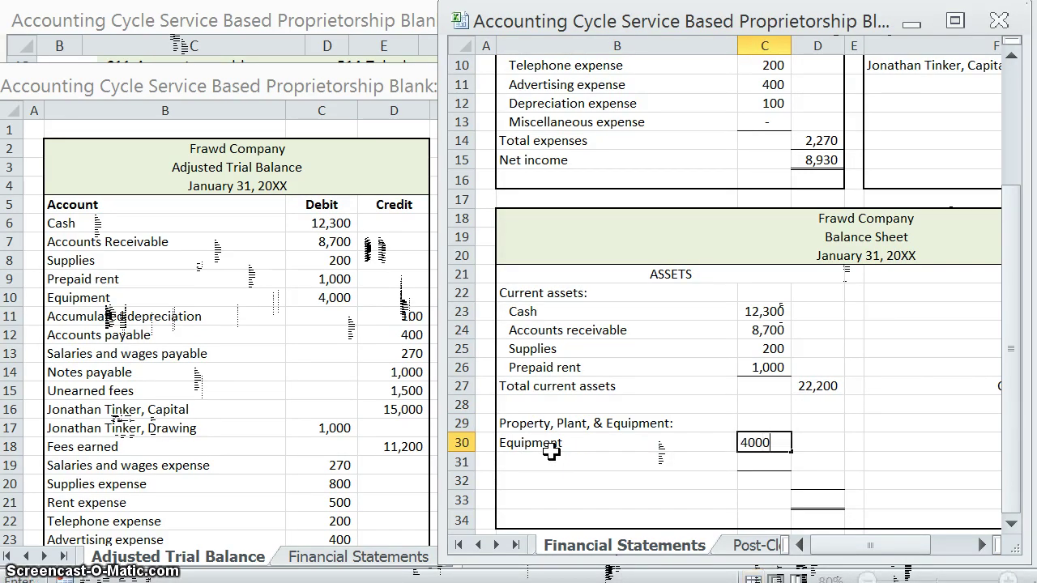
key(Return)
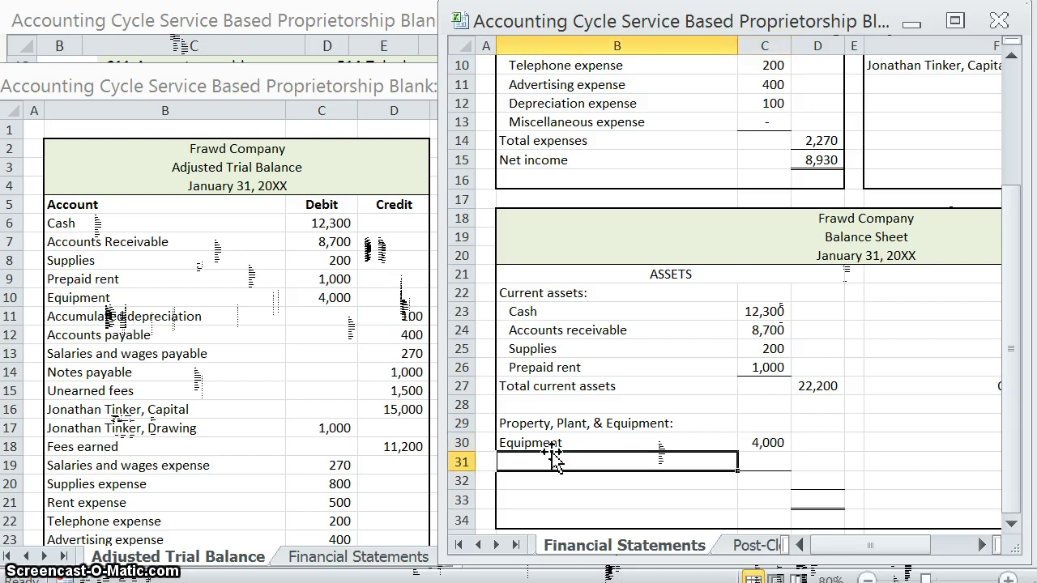
text(Less: Accum)
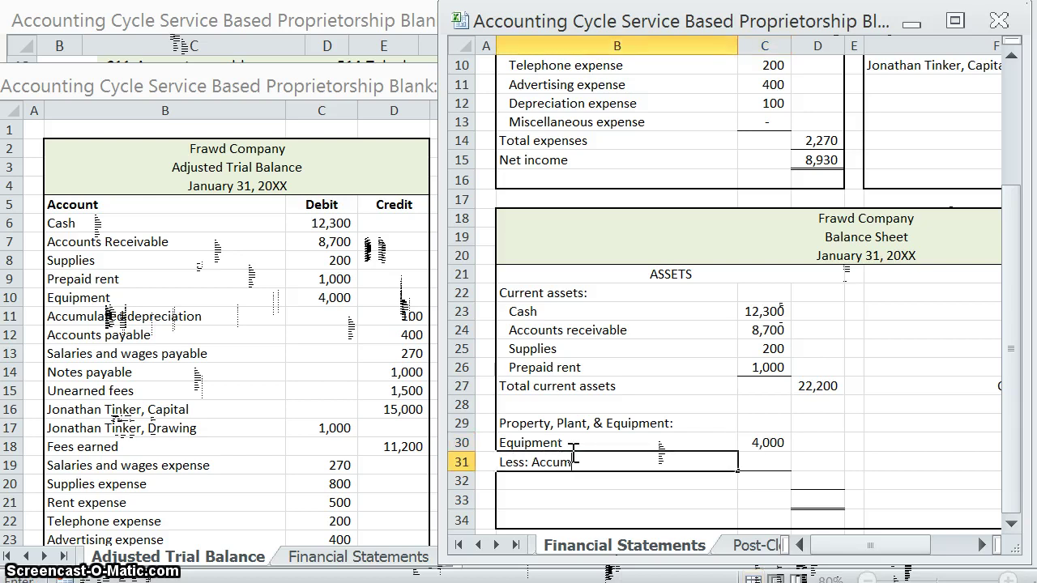
text(ulated depreciat)
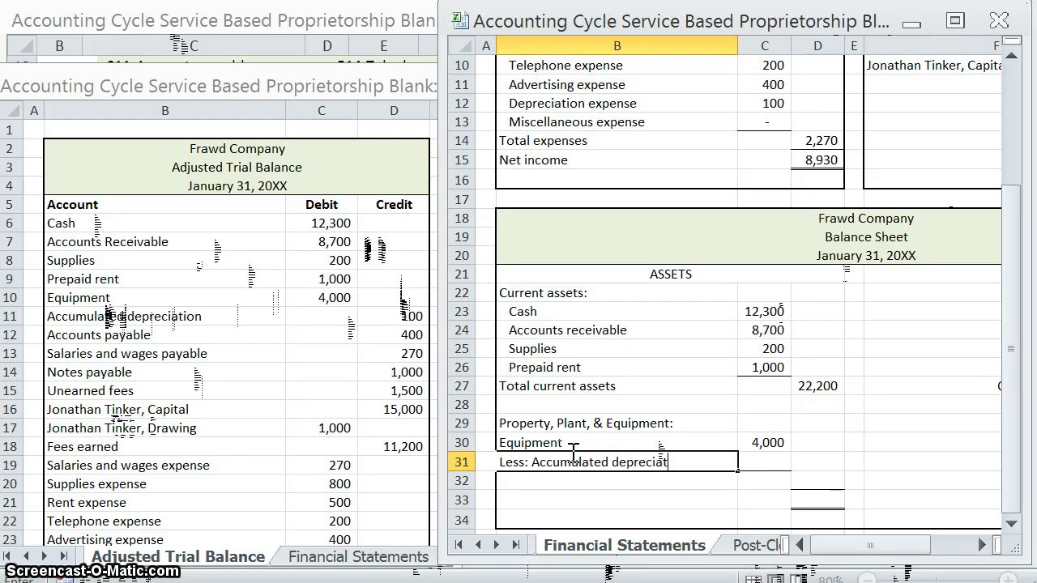
text(ion)
key(Return)
click(551, 462)
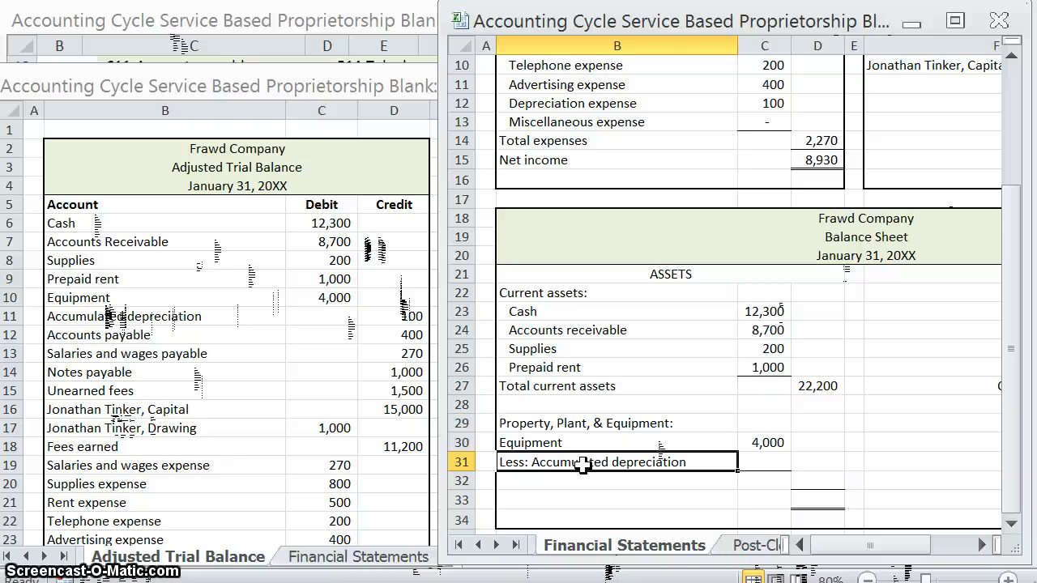
Enter 100 accumulated depreciation and a 'Total property, plant, & equipment' row with =C30-C31.
click(753, 467)
text(100)
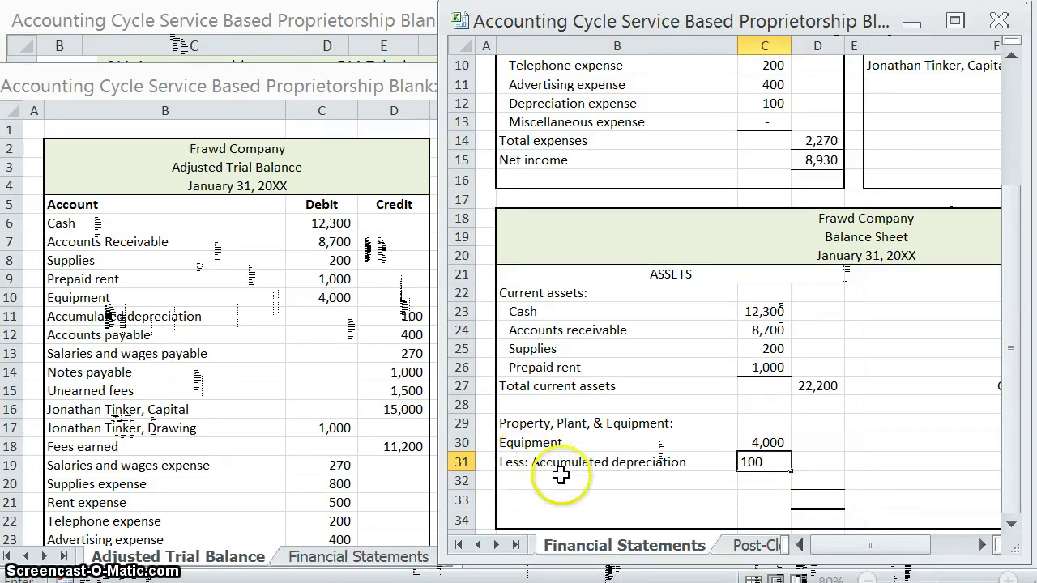
click(551, 480)
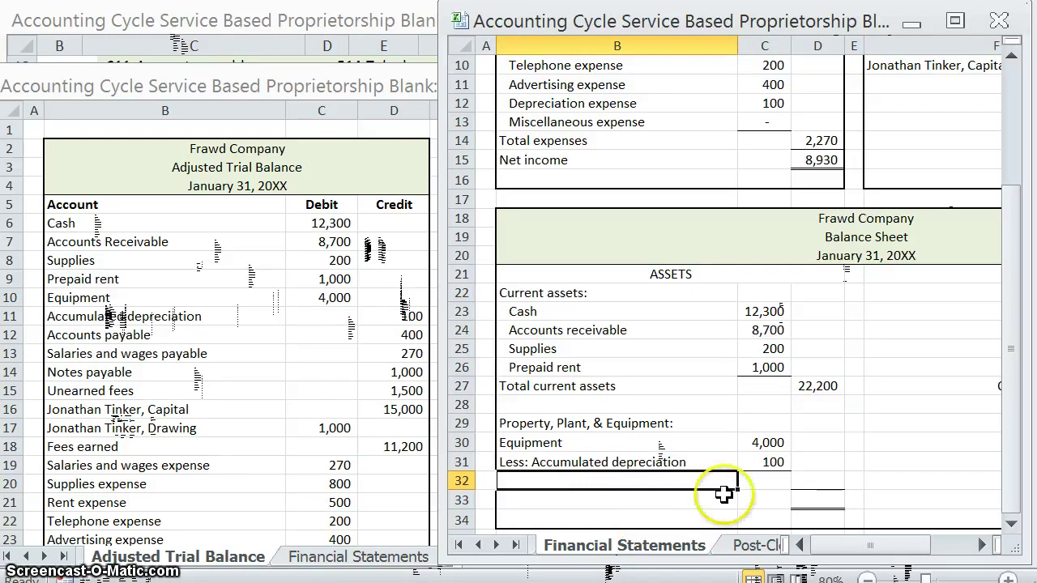
text(Total property, plant)
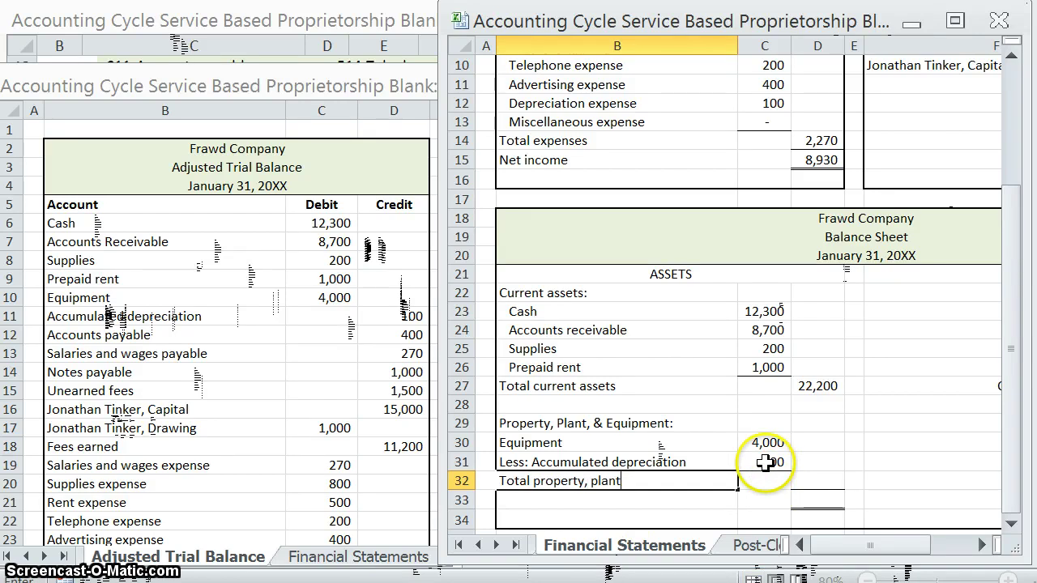
text(, & e)
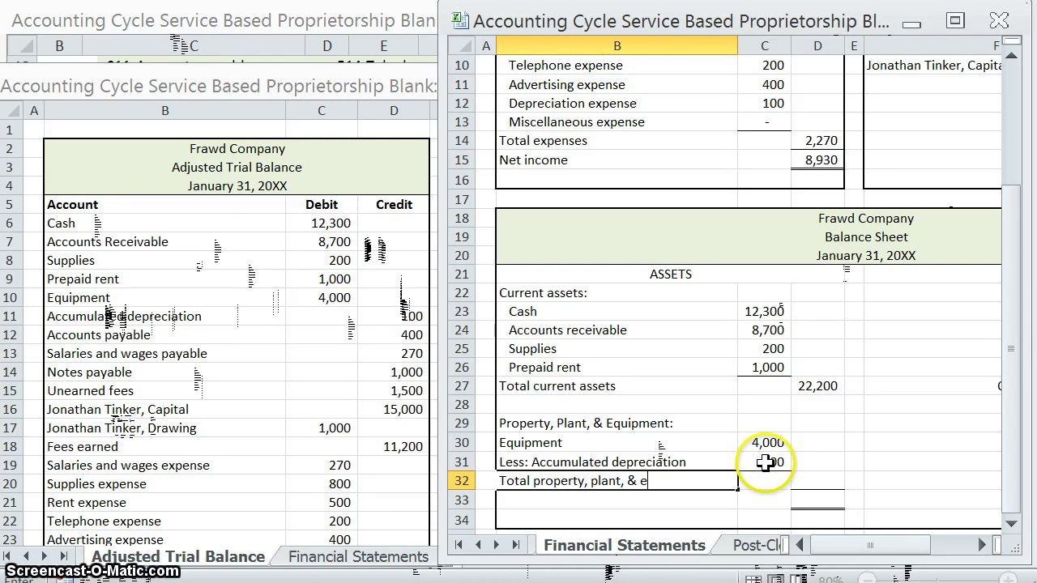
text(quipmen)
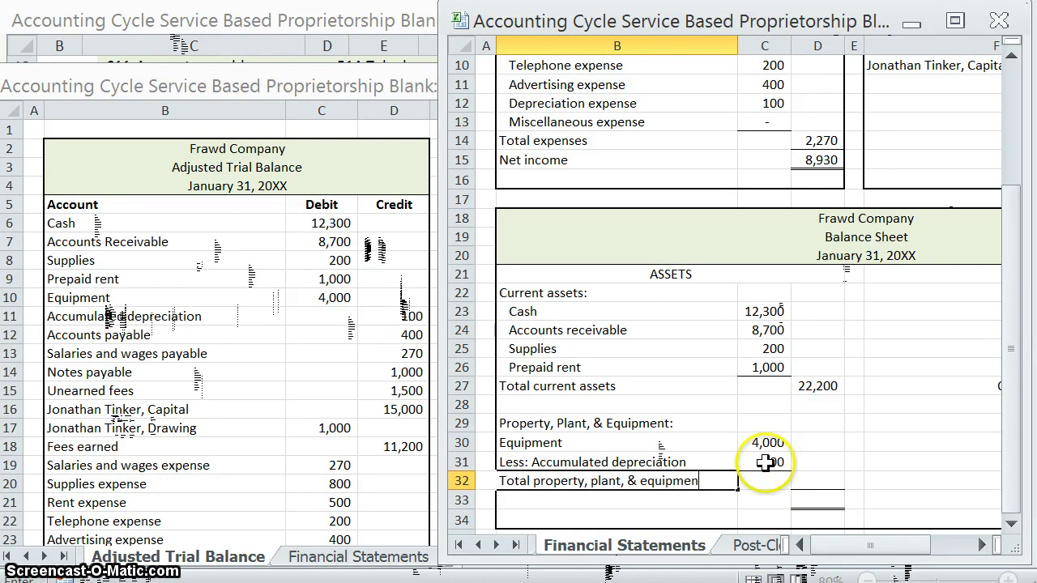
text(t)
key(Tab)
key(Tab)
text(=)
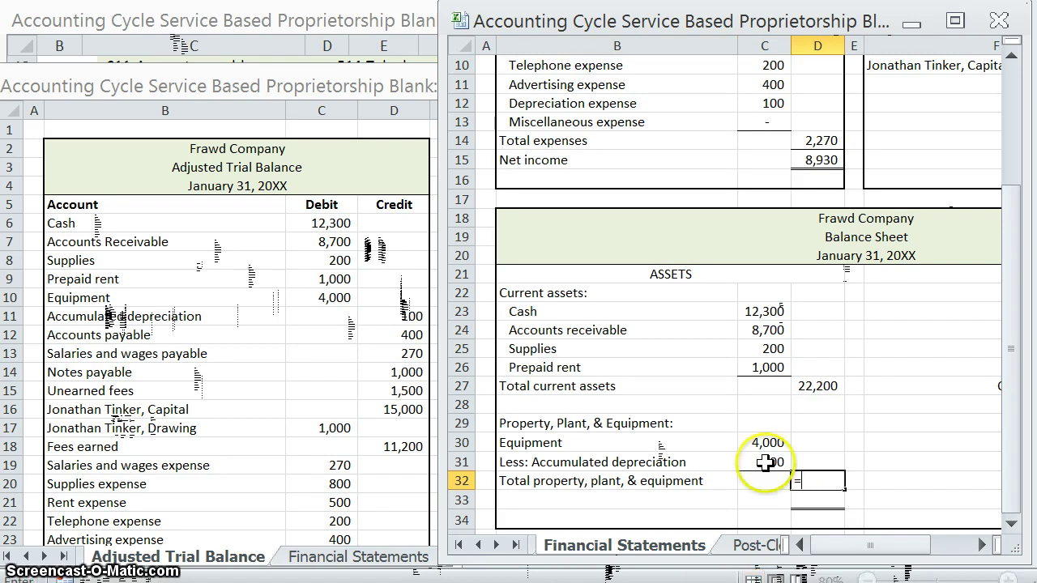
click(766, 462)
key(Up)
click(765, 462)
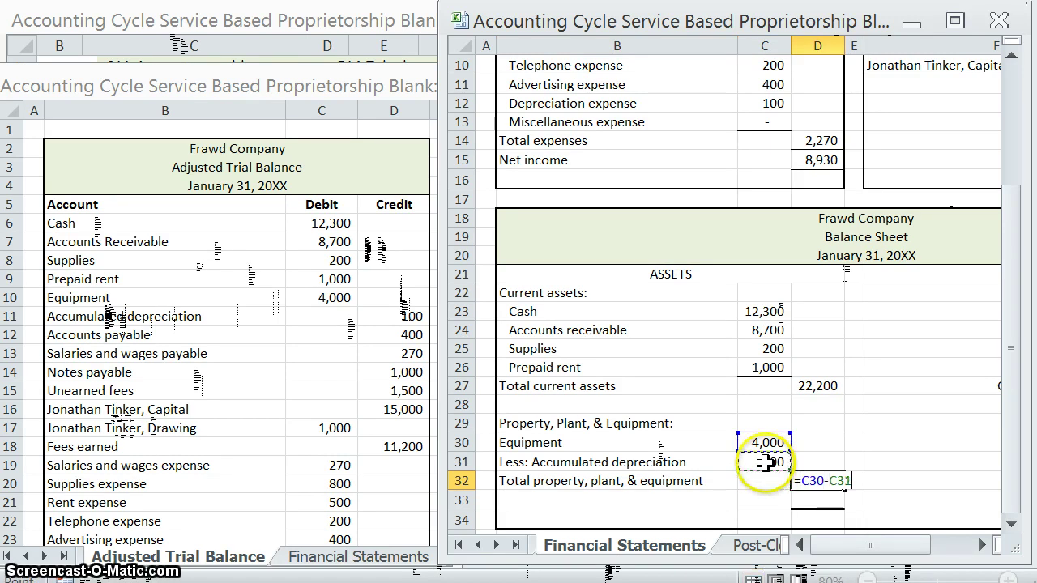
key(Return)
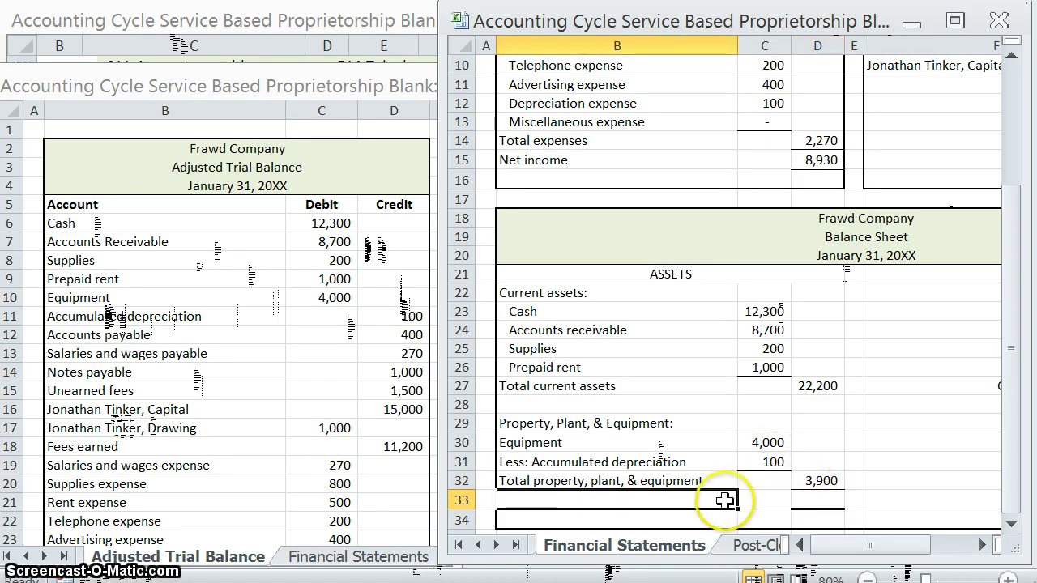
Add a 'Total assets' row with =D27+D32, giving 26,100.
text(Total )
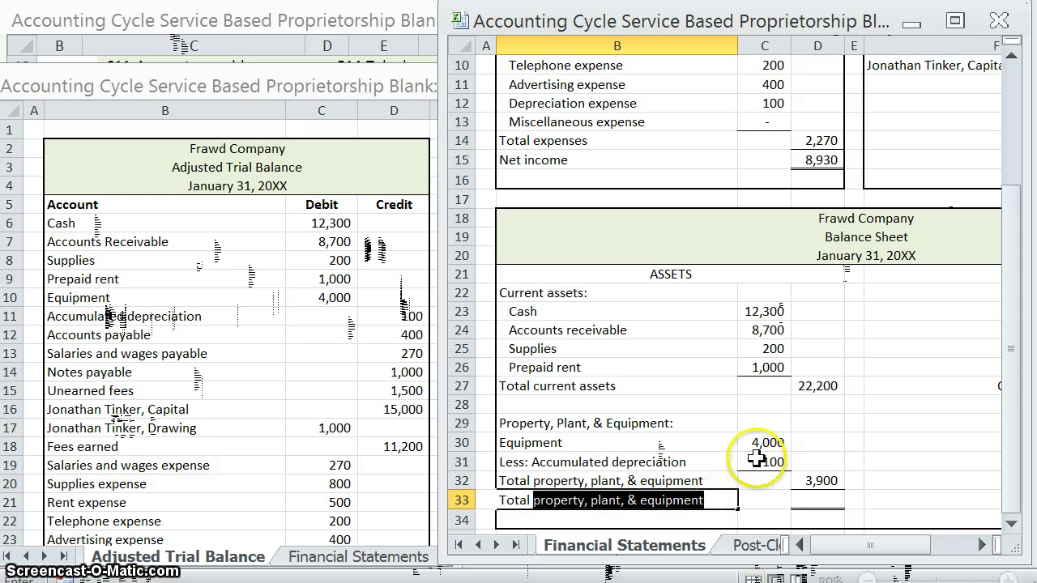
text(assets)
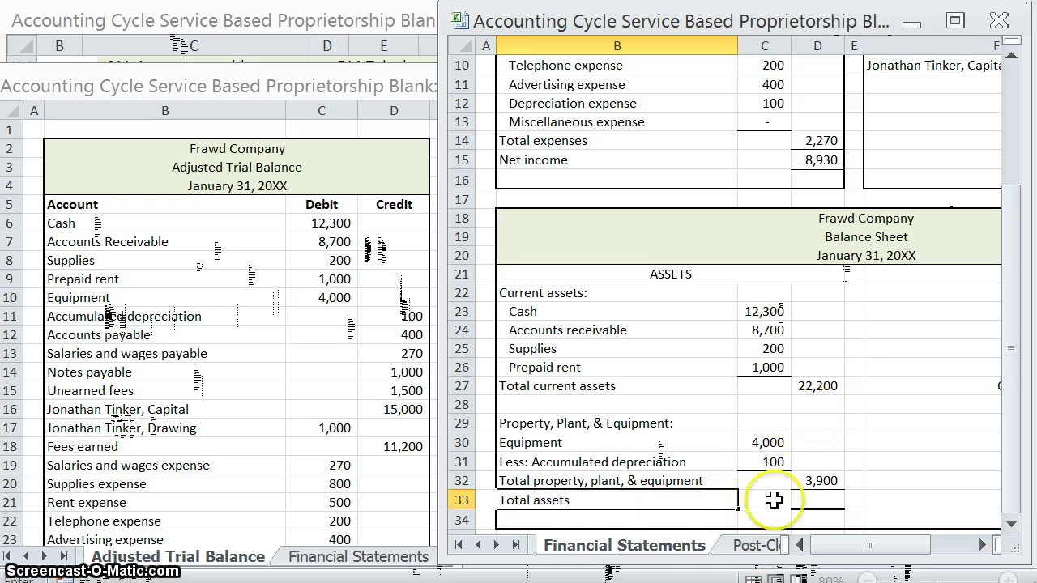
click(819, 497)
text(=)
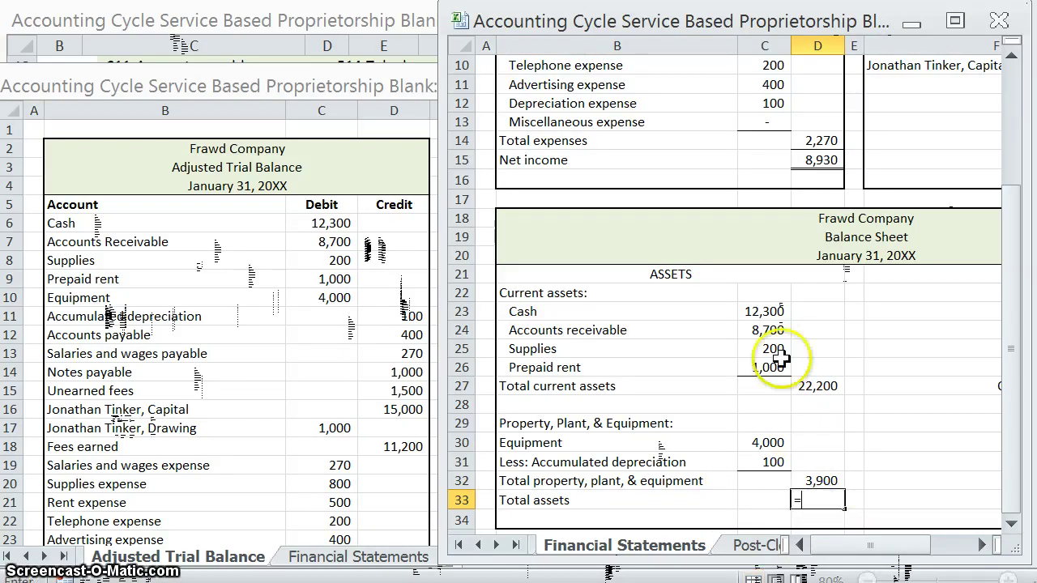
click(810, 388)
text(+)
click(816, 480)
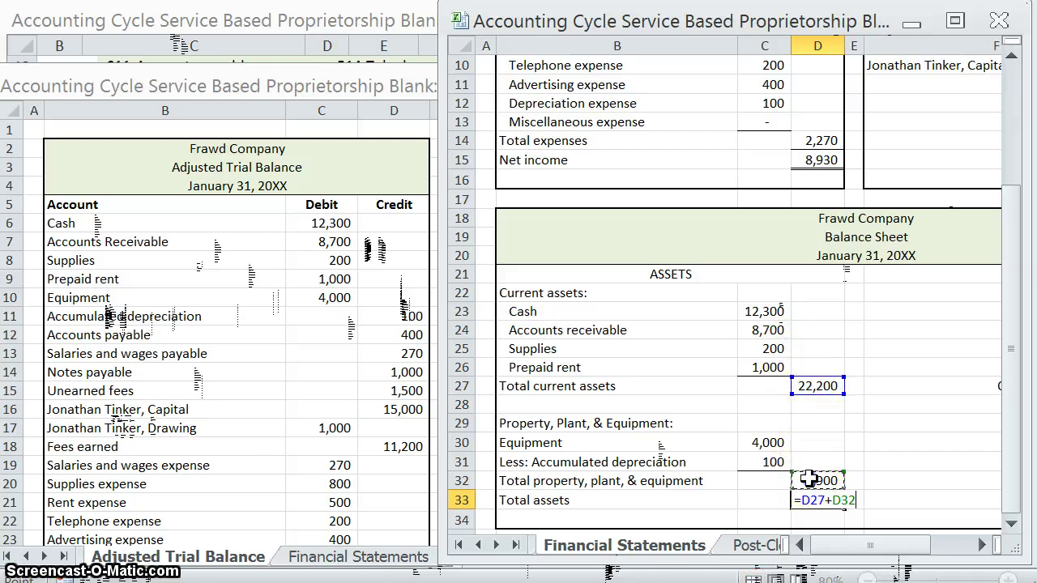
key(Return)
click(820, 443)
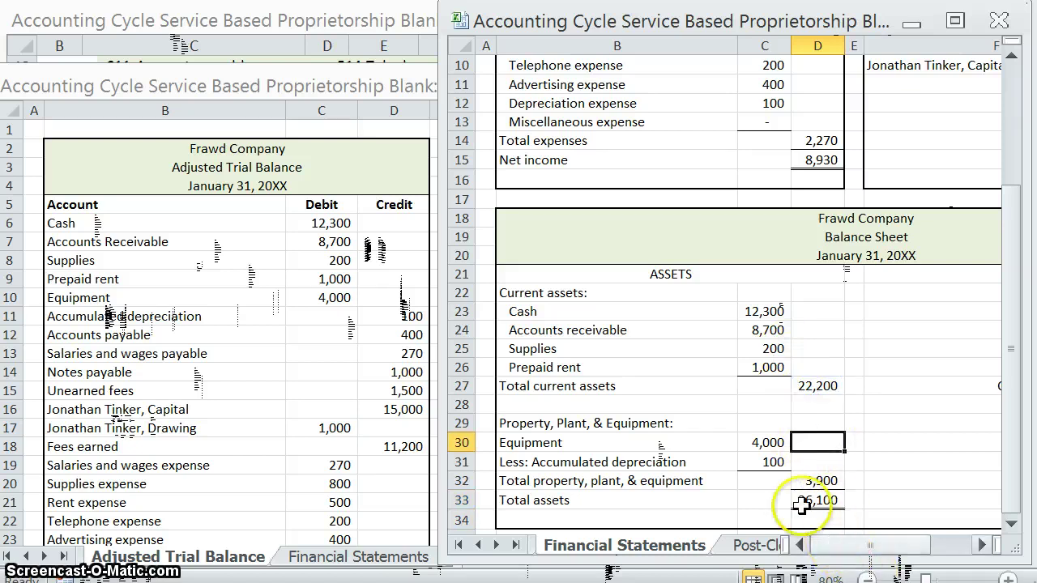
click(826, 500)
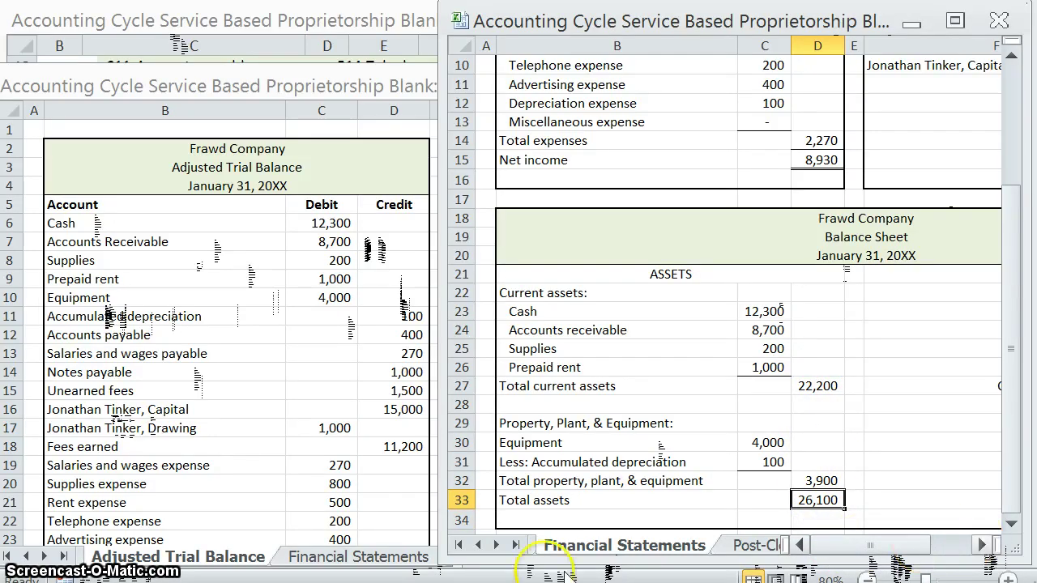
click(932, 386)
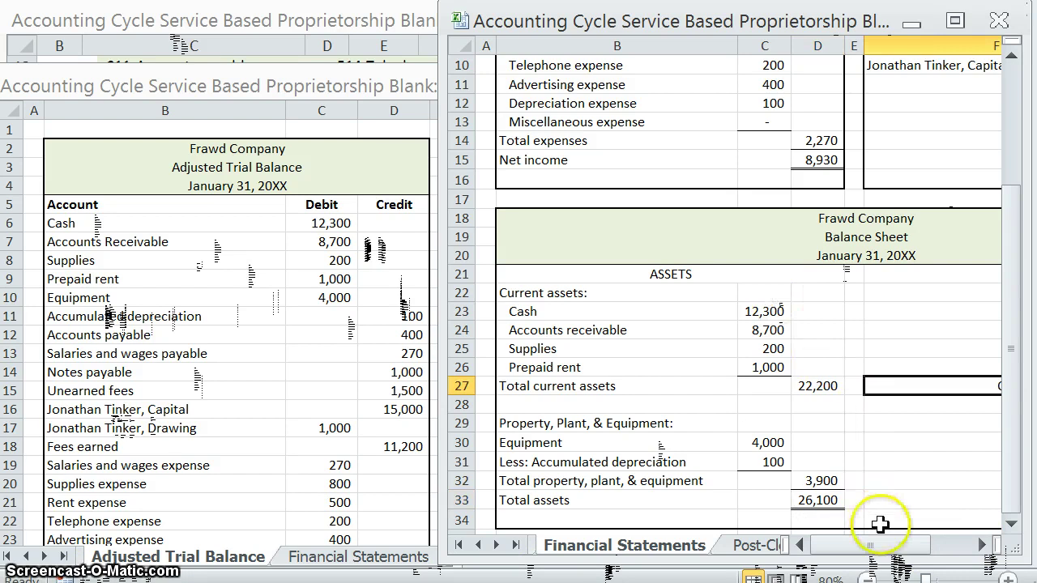
List Accounts payable, Salaries and wages payable, Notes payable and Unearned fees in F22:F25.
drag(895, 545, 923, 553)
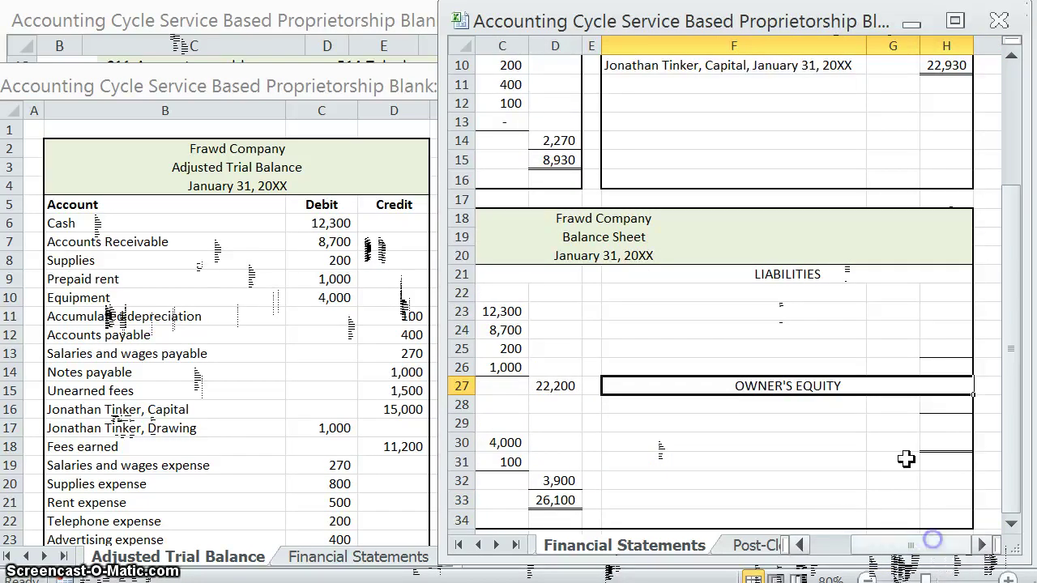
click(773, 295)
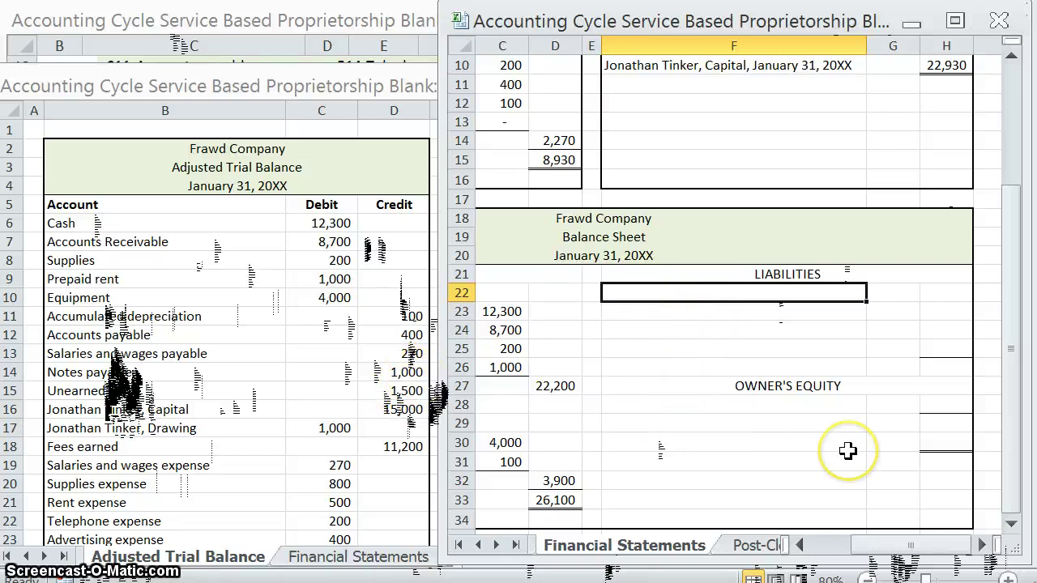
text(Accounts)
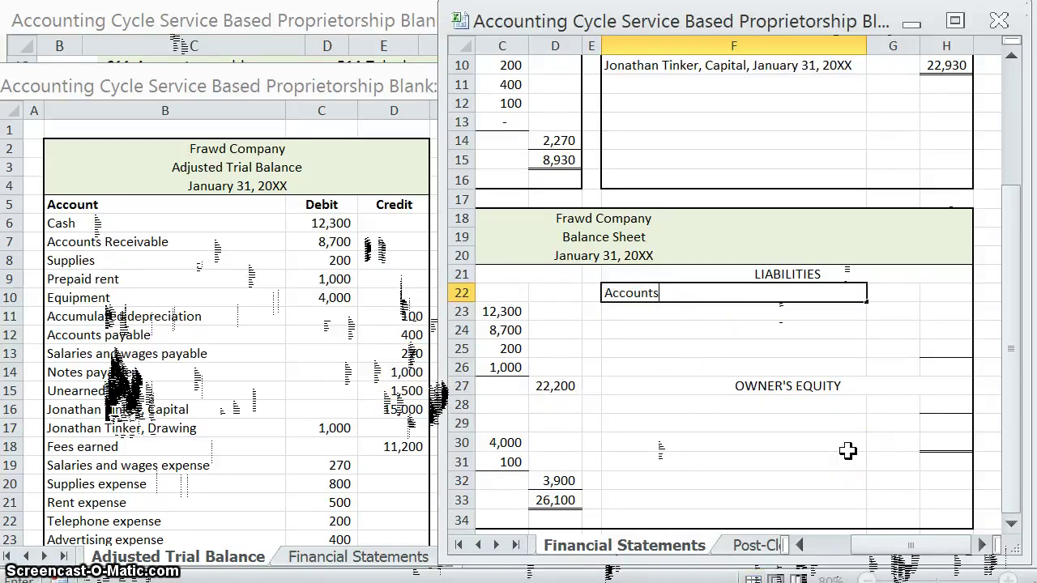
text( payable)
key(Return)
text(S)
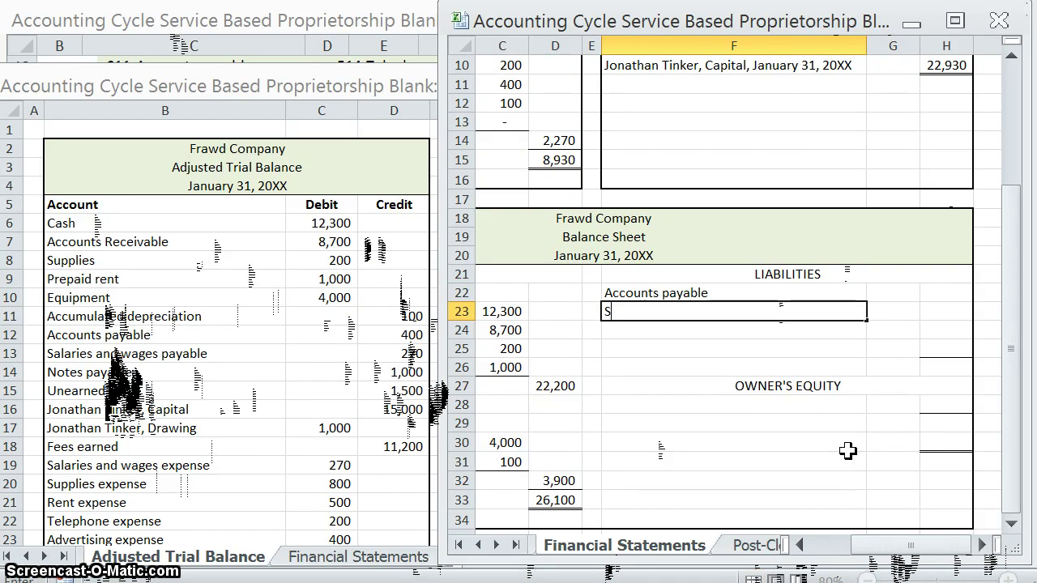
text(alaaries and wages payable)
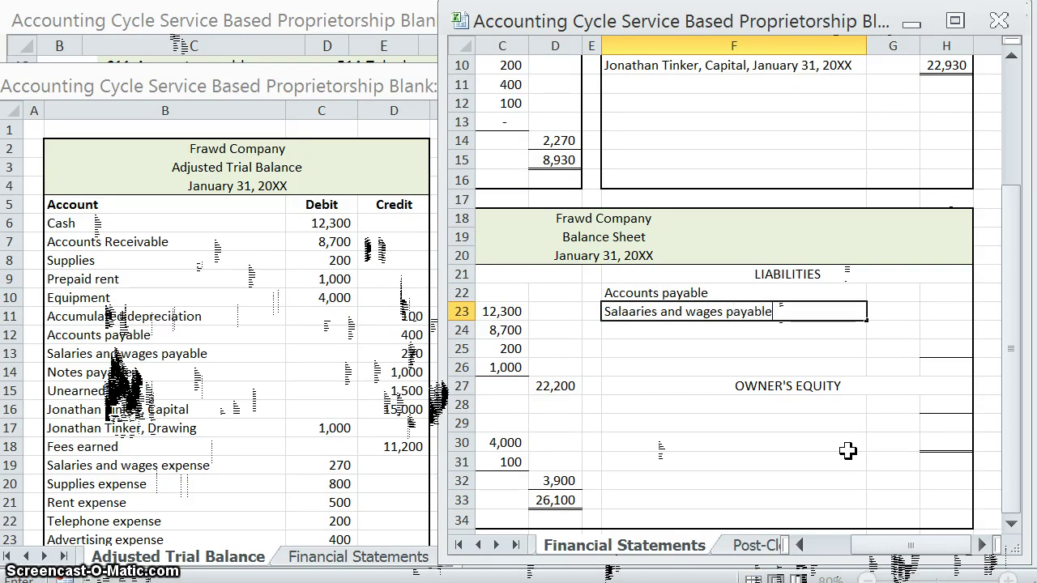
key(Return)
text(Notes pa)
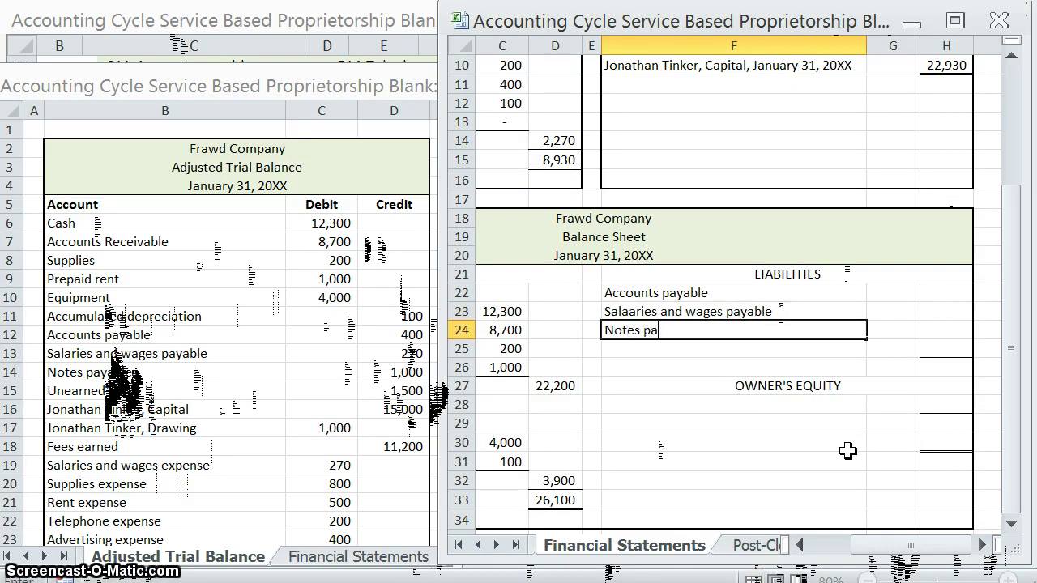
text(yable)
key(Return)
text(Unearned)
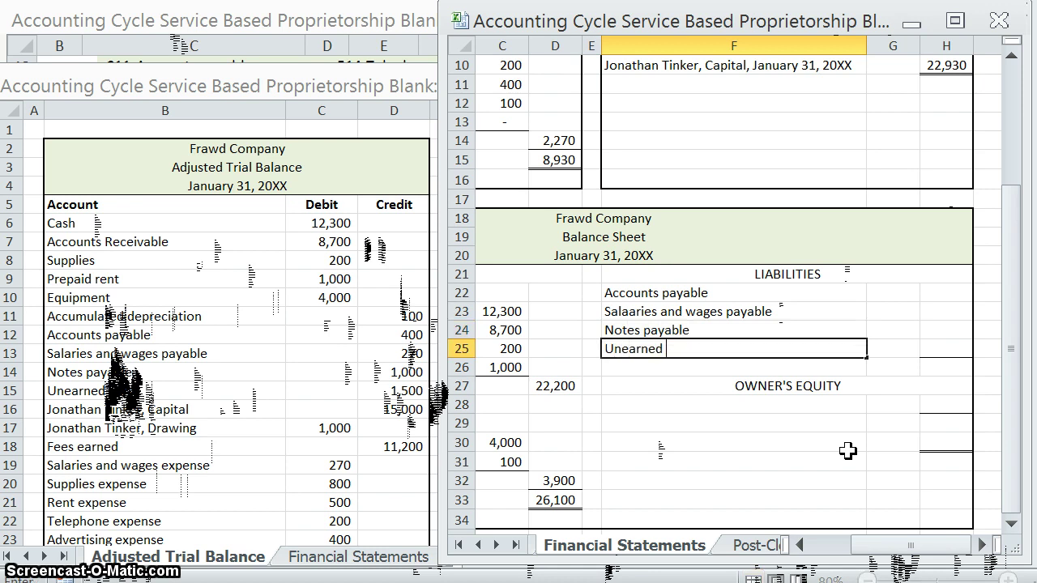
text( fees)
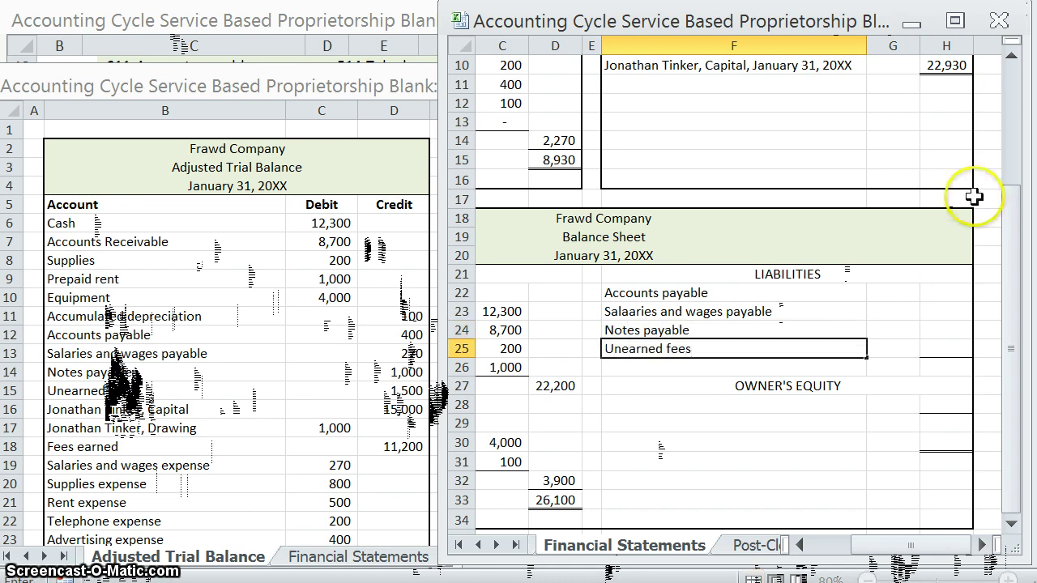
click(946, 294)
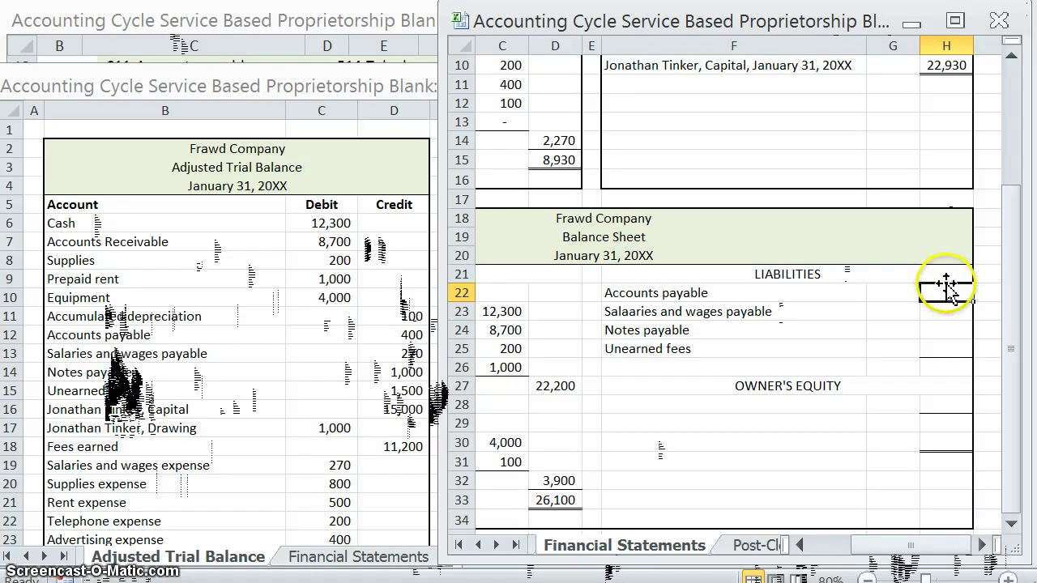
click(933, 366)
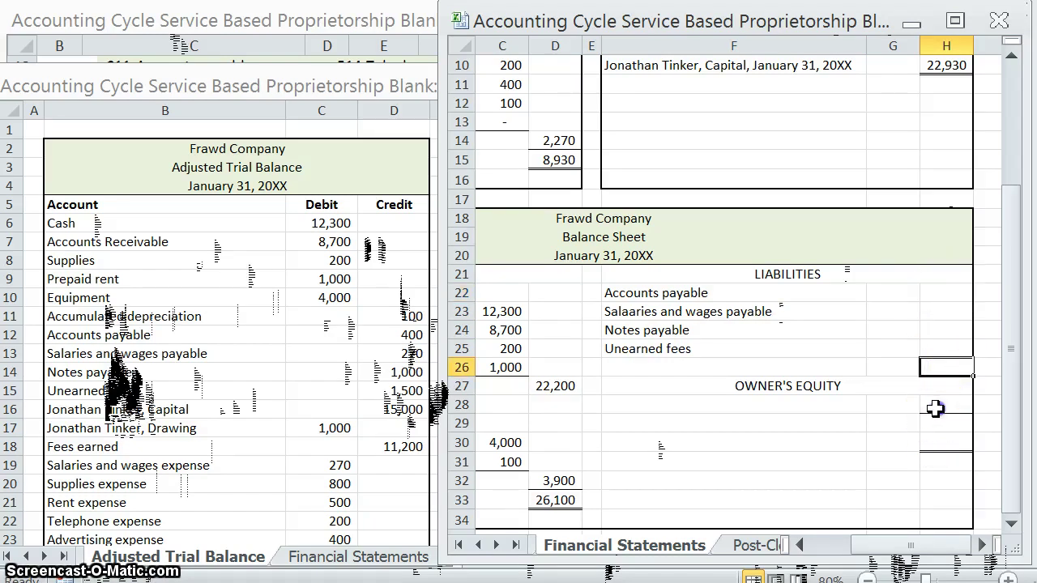
click(958, 349)
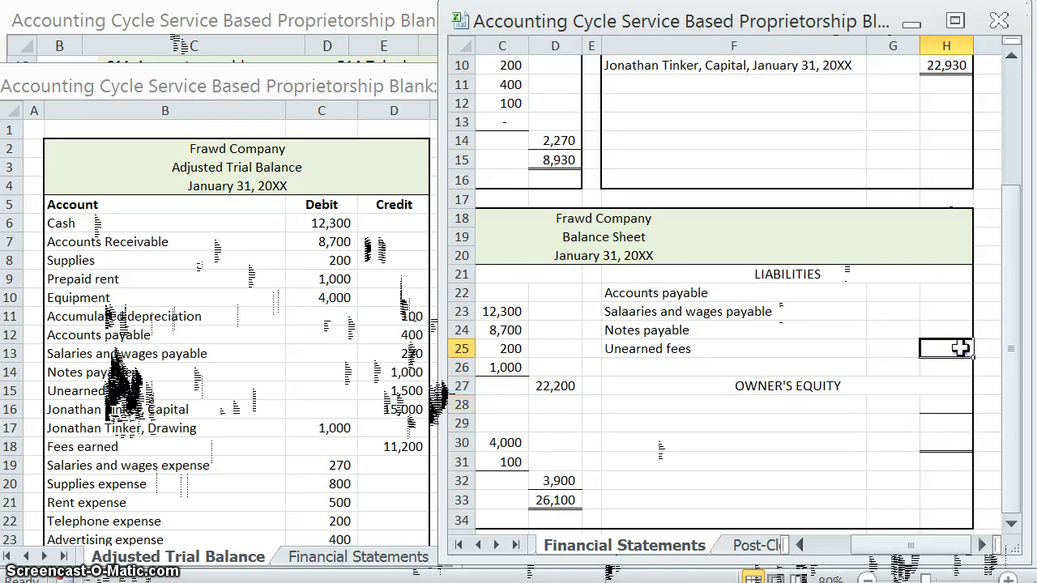
click(948, 290)
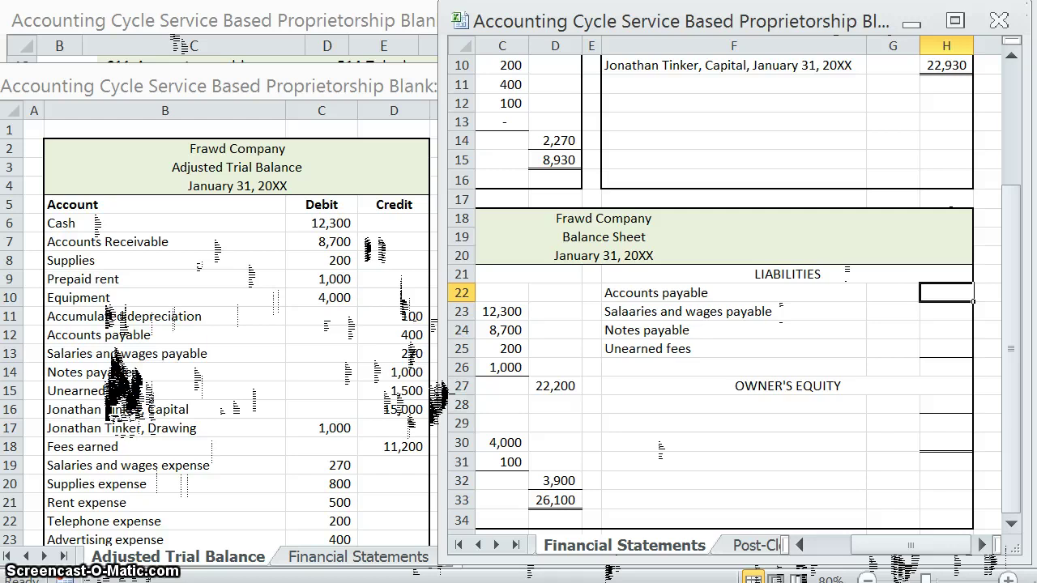
Enter the liability amounts 400, 270, 1,000 and 1,500 in H22:H25.
text(400)
key(Return)
text(270)
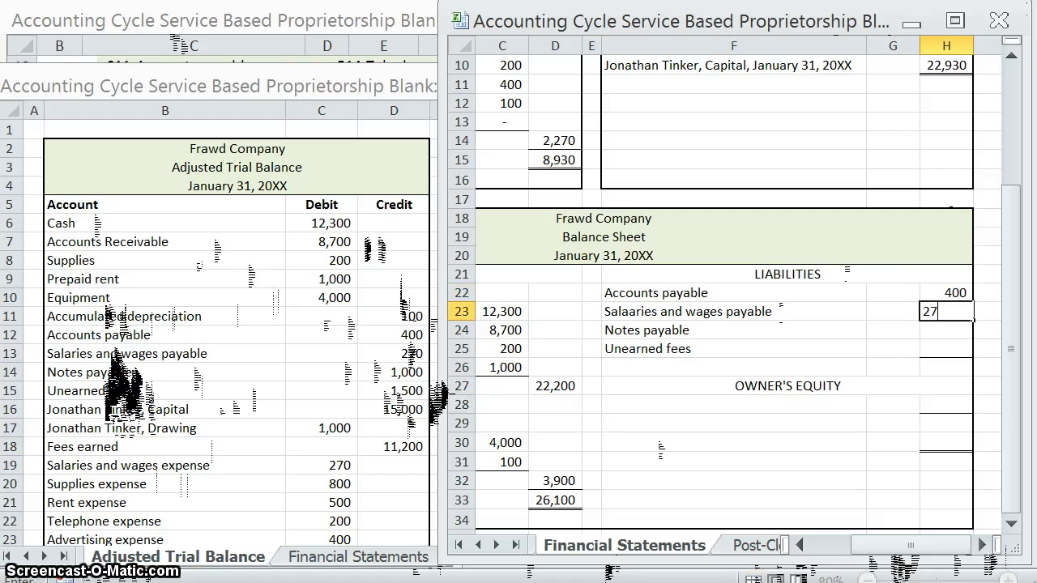
key(Return)
text(1000)
key(Return)
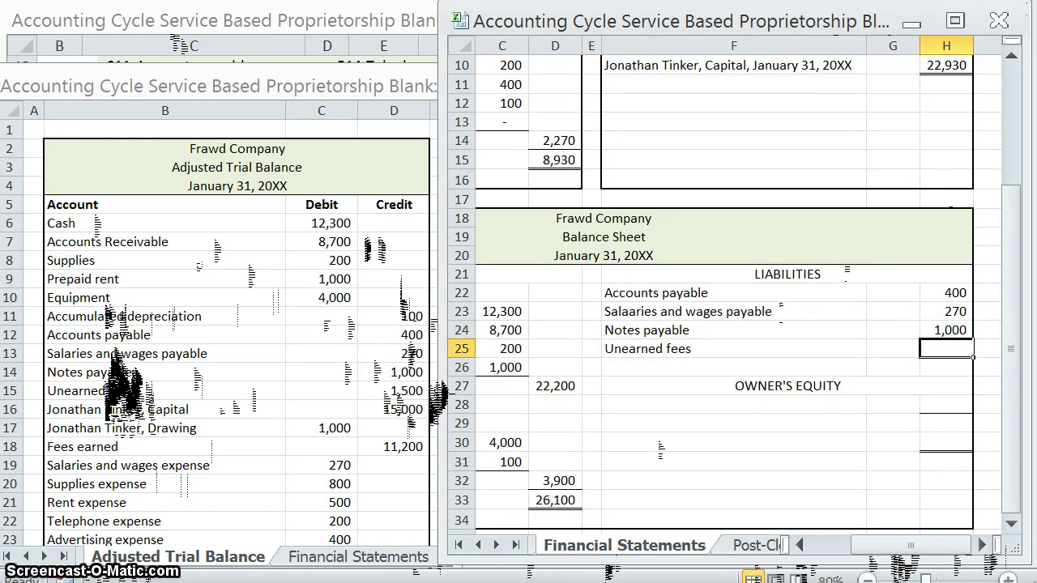
text(1500)
key(Return)
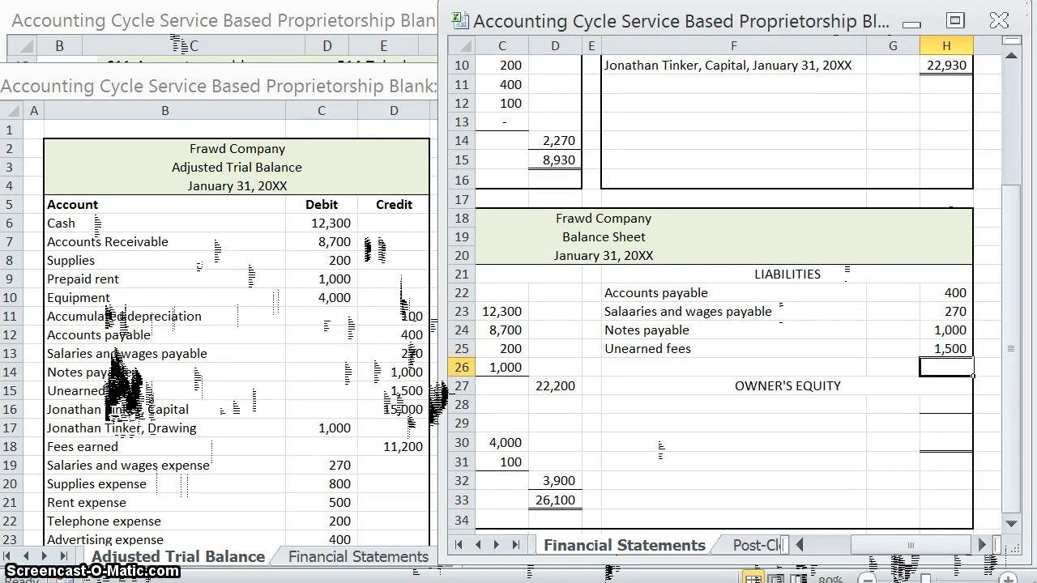
AutoSum the liabilities into H26 (3,170) and label F26 'Total liabilities'.
key(alt+equal)
key(Return)
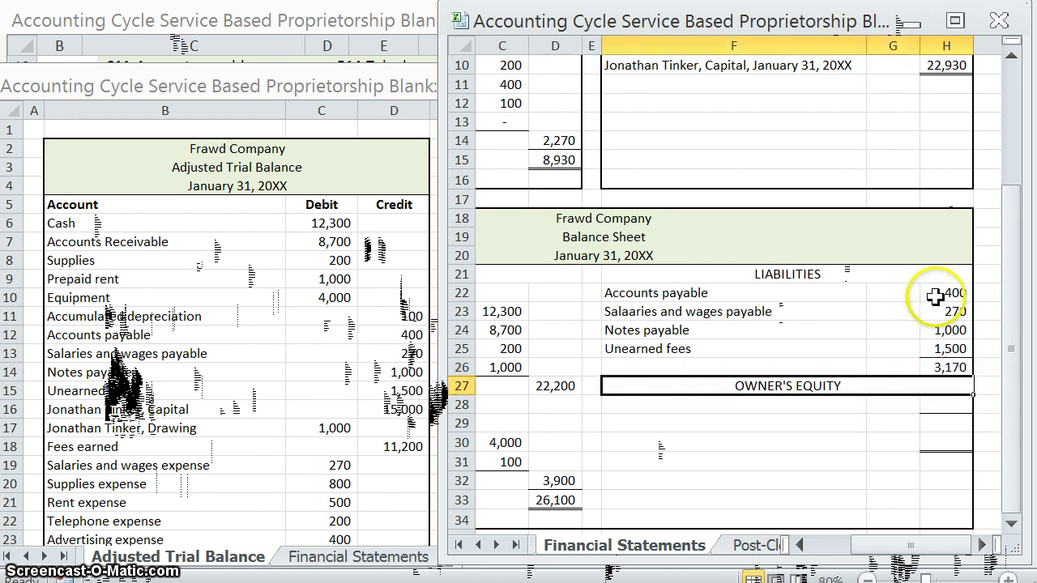
click(619, 365)
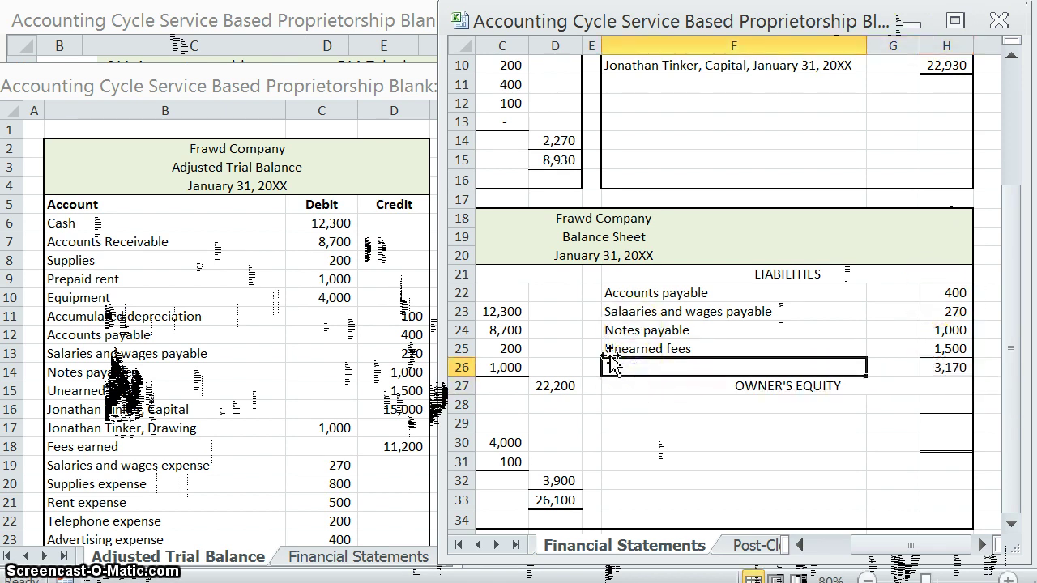
text(T)
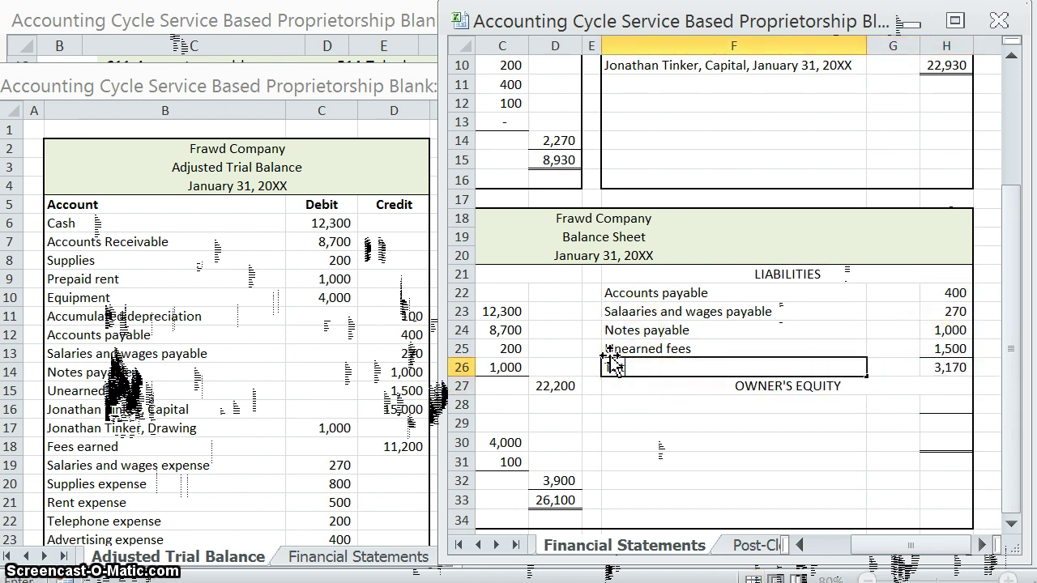
text(otal liabilities)
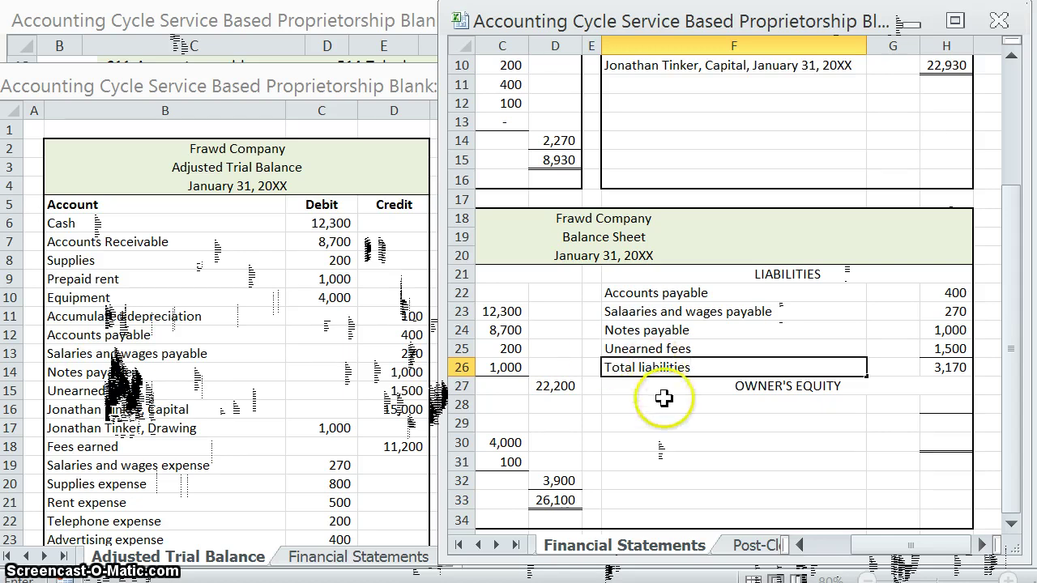
click(664, 402)
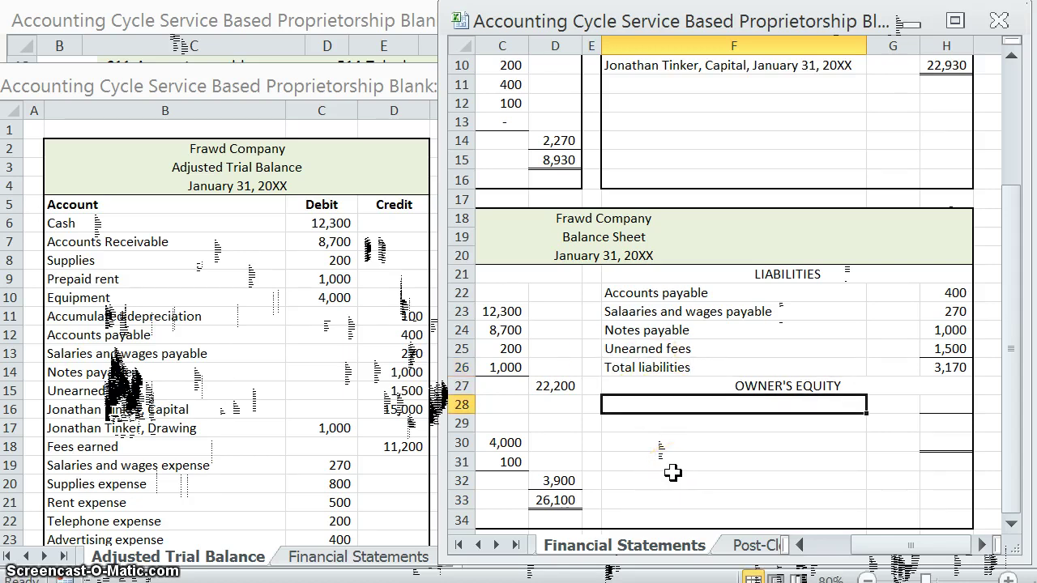
Add the owner's Capital label in F28 with its 22,930 ending balance in H28.
text(Jonathan Tinker, Capital)
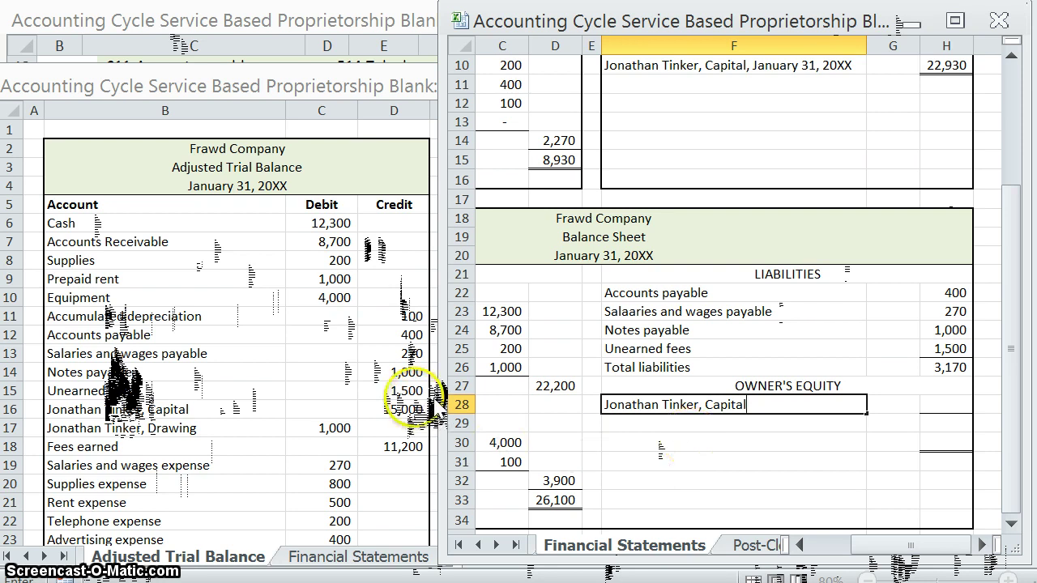
click(409, 409)
click(409, 409)
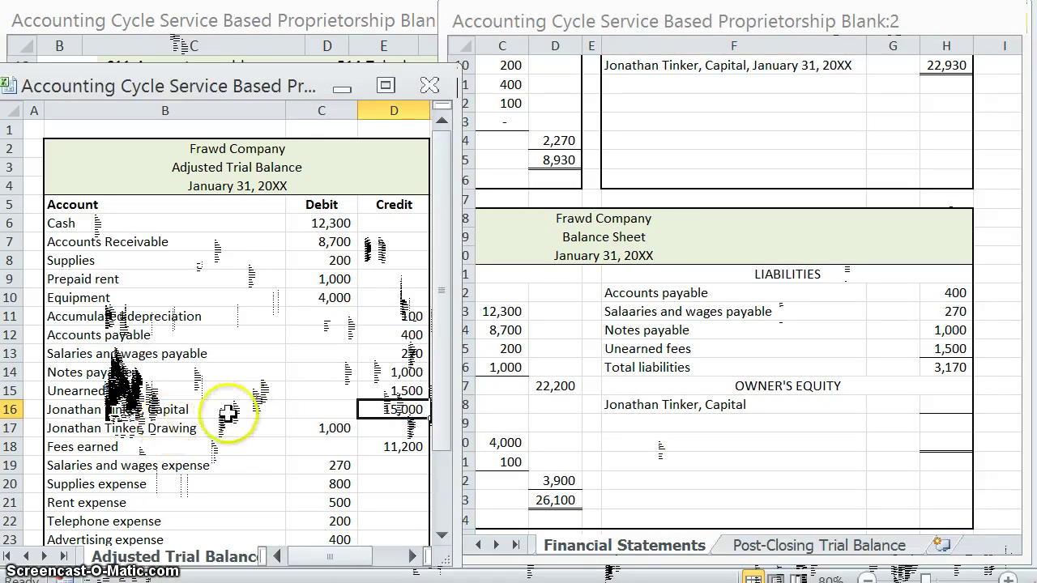
click(753, 409)
click(930, 401)
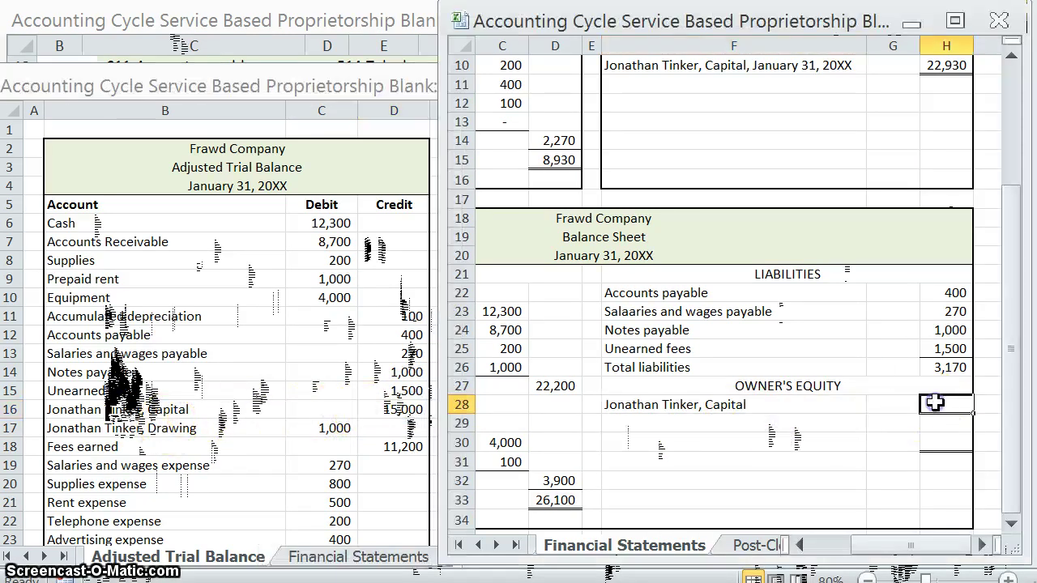
click(944, 66)
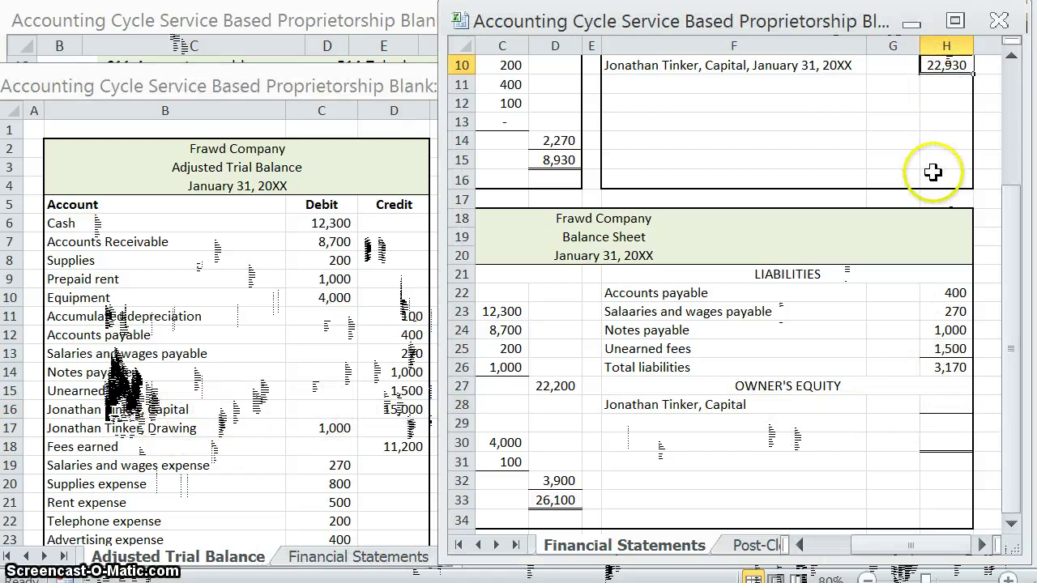
click(938, 406)
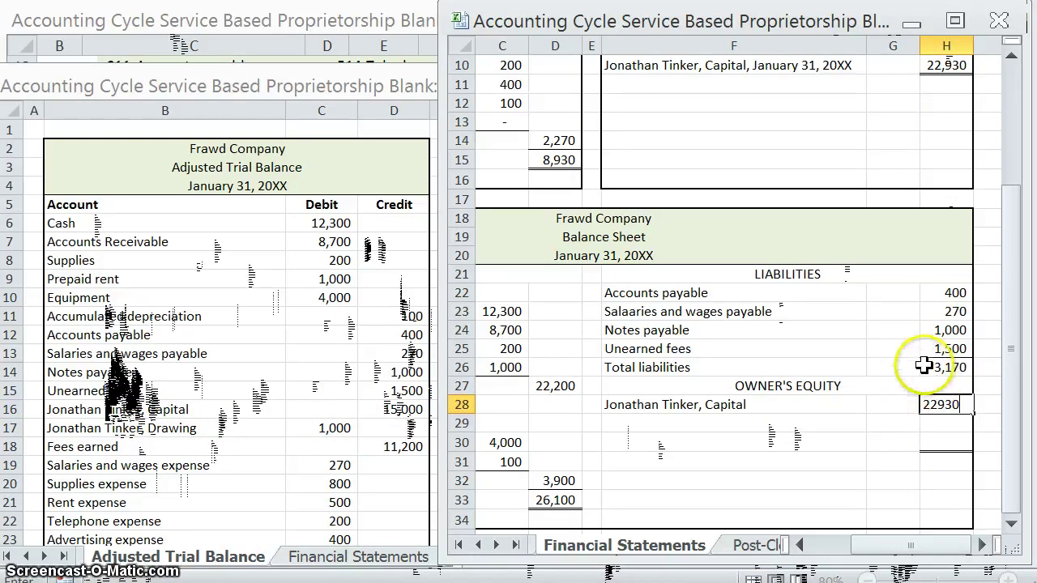
click(938, 423)
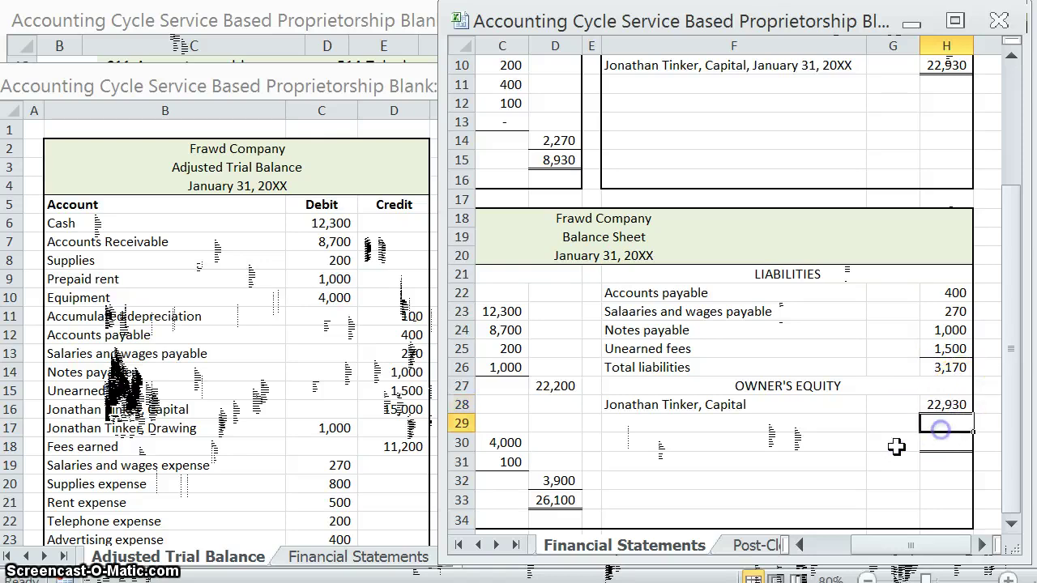
click(651, 424)
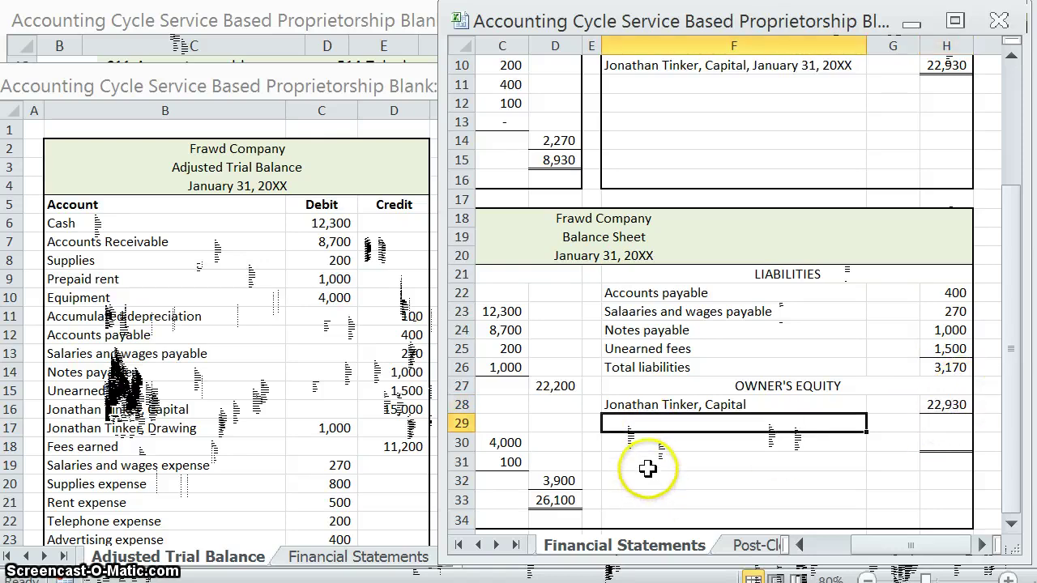
click(656, 458)
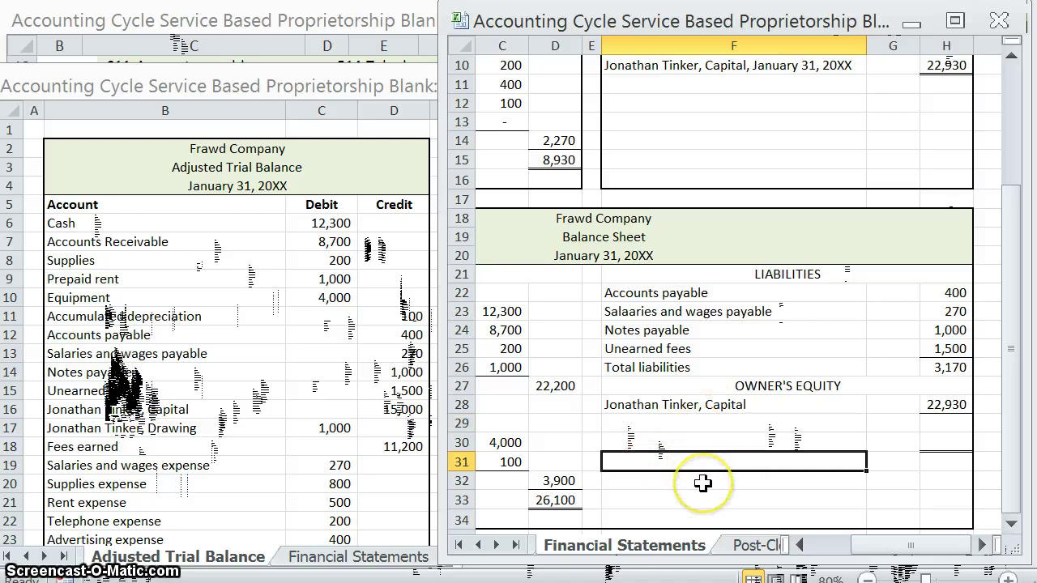
click(698, 447)
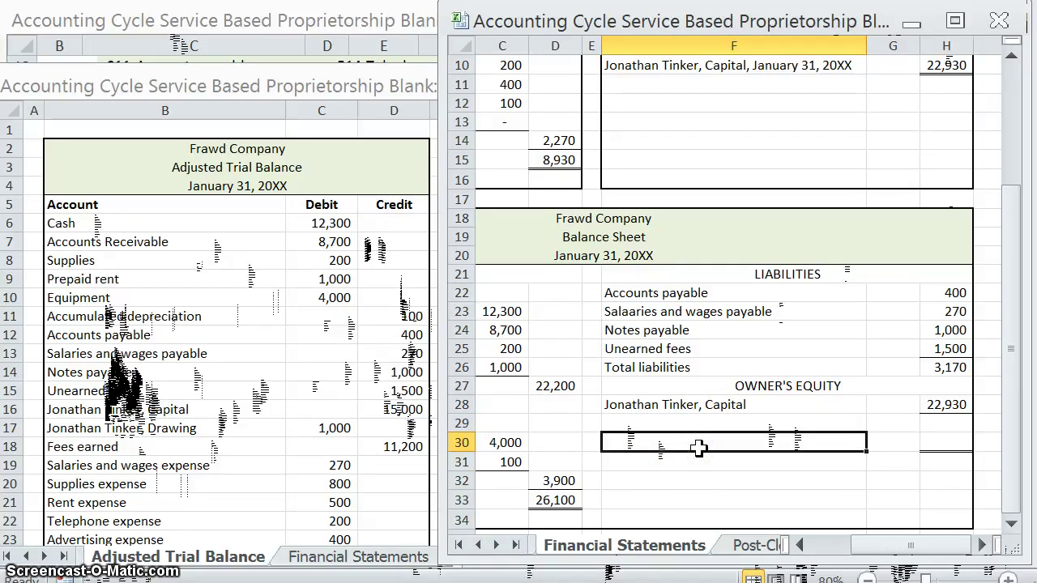
Label F30 'Total liabilities and owner's equity' and enter =H26+H28 in H30, totalling 26,100.
text(Total liabilities and owner's equity)
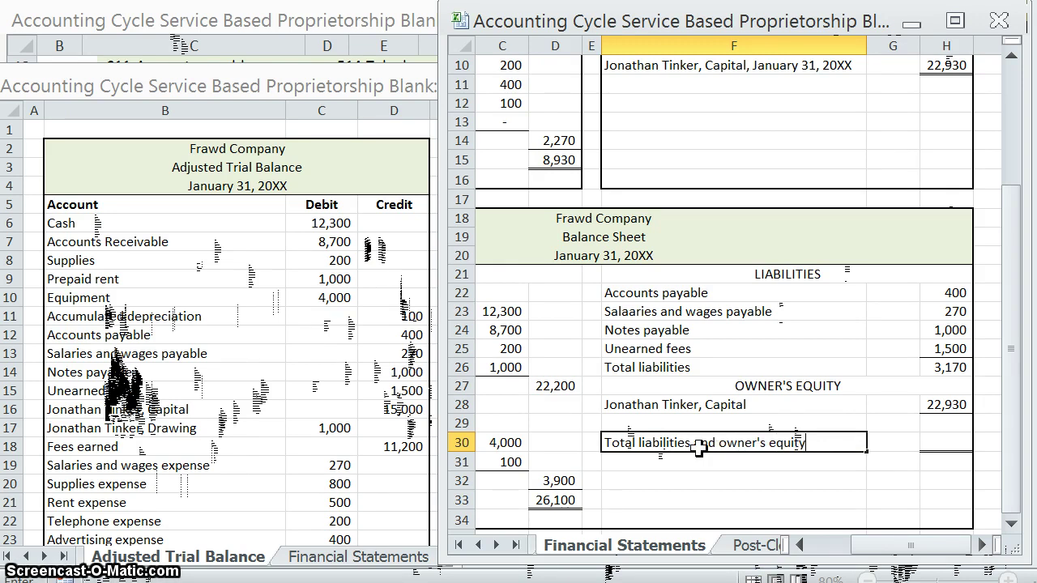
key(Tab)
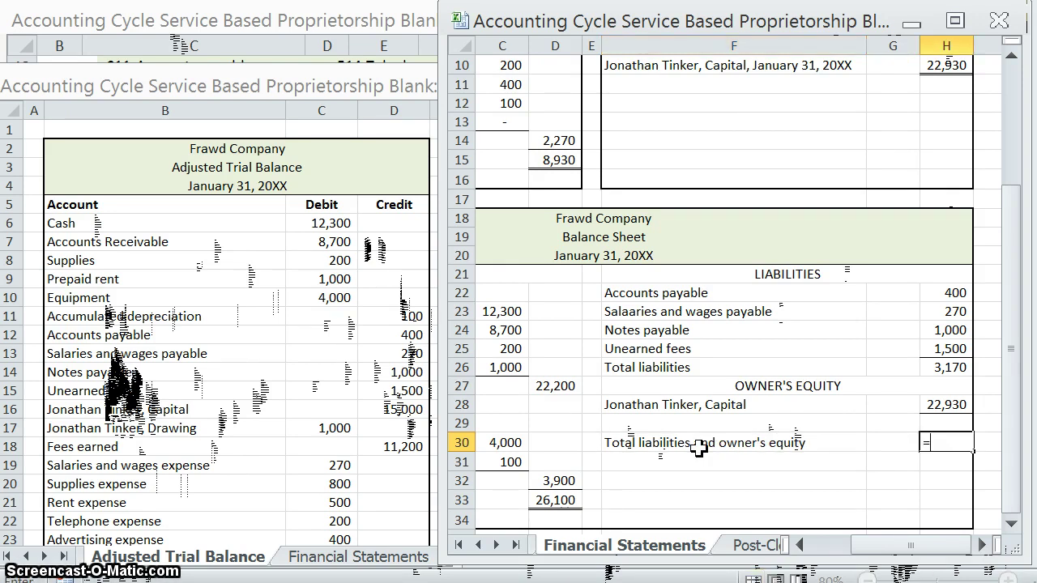
click(933, 368)
text(+)
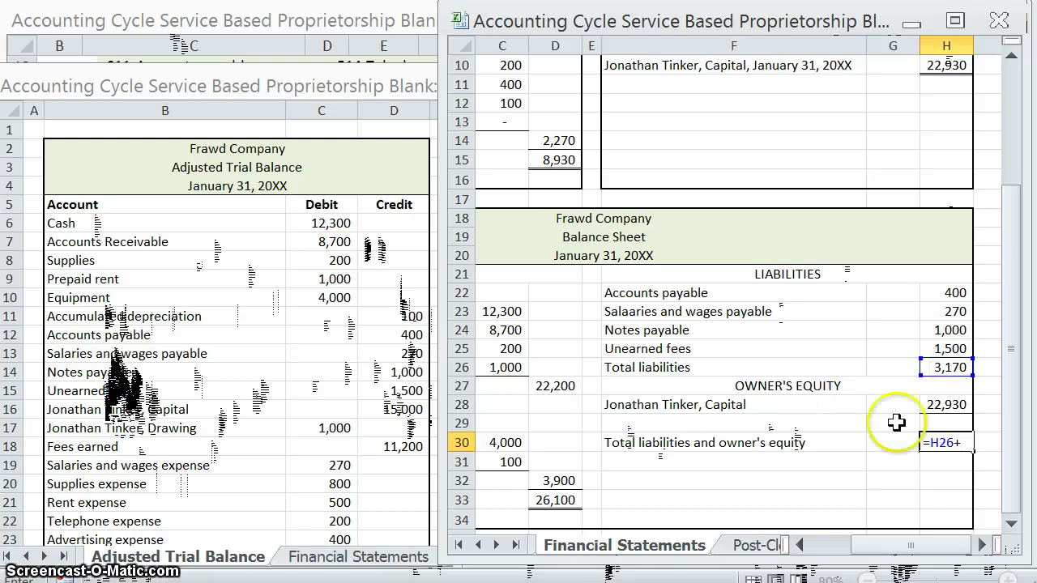
click(935, 402)
key(Return)
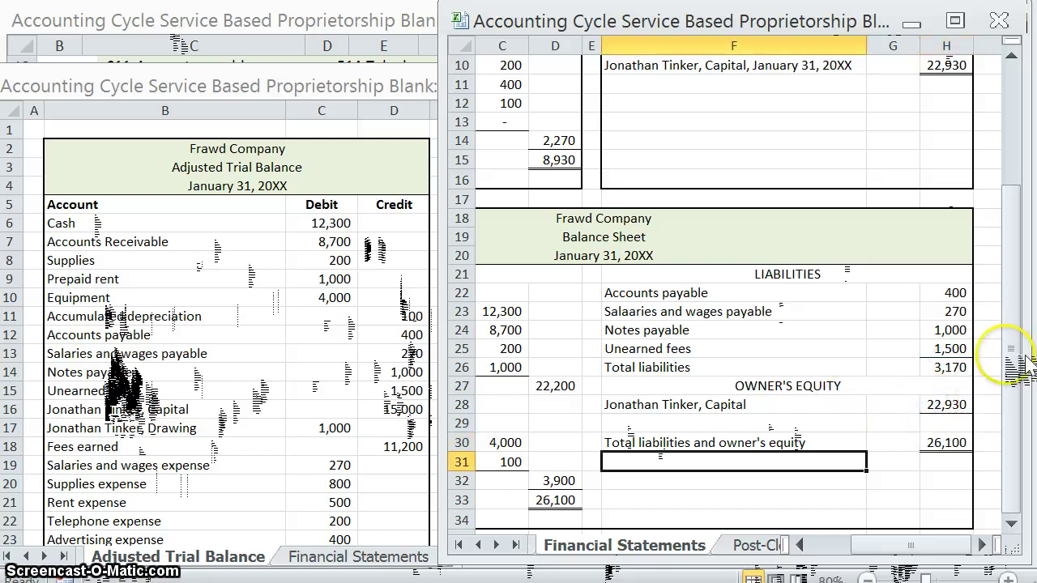
click(945, 442)
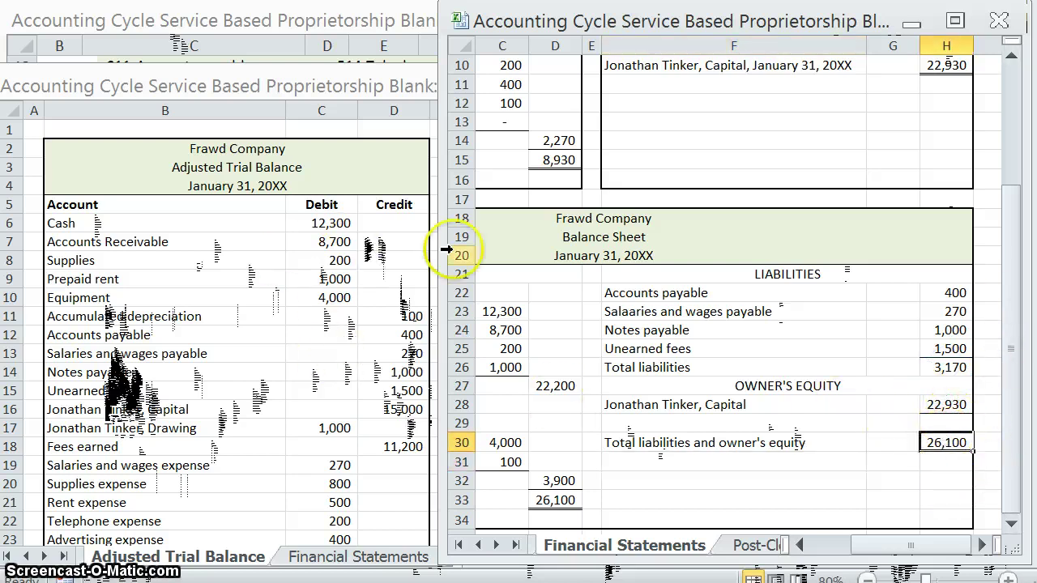
drag(438, 249, 85, 249)
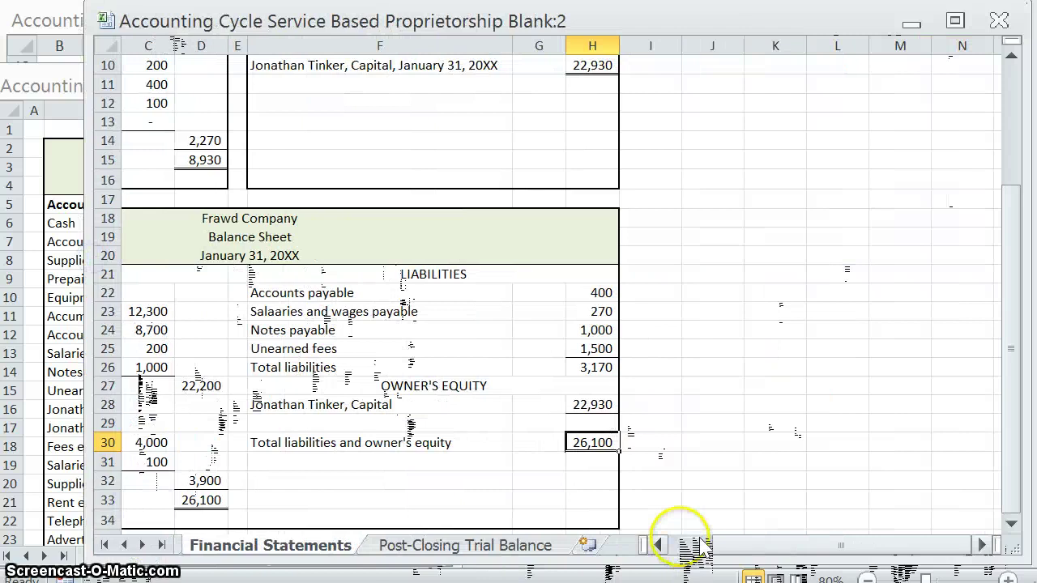
click(671, 539)
click(464, 500)
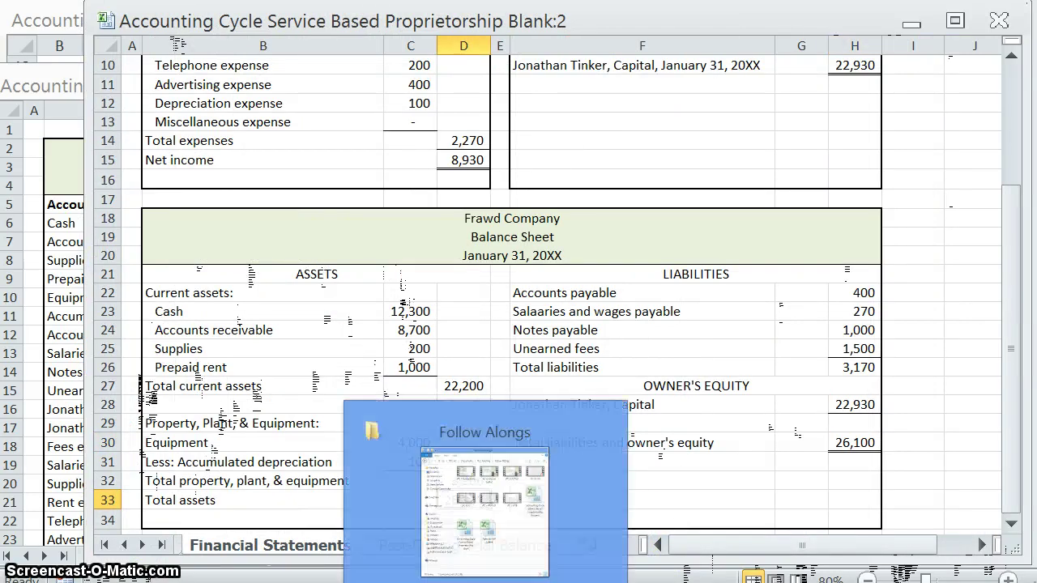
click(834, 442)
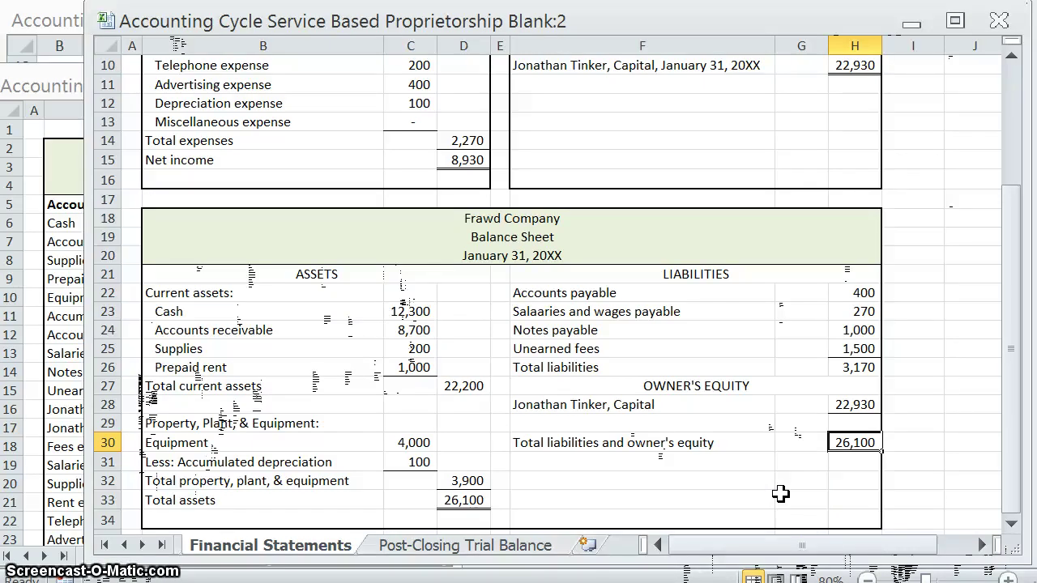
click(914, 445)
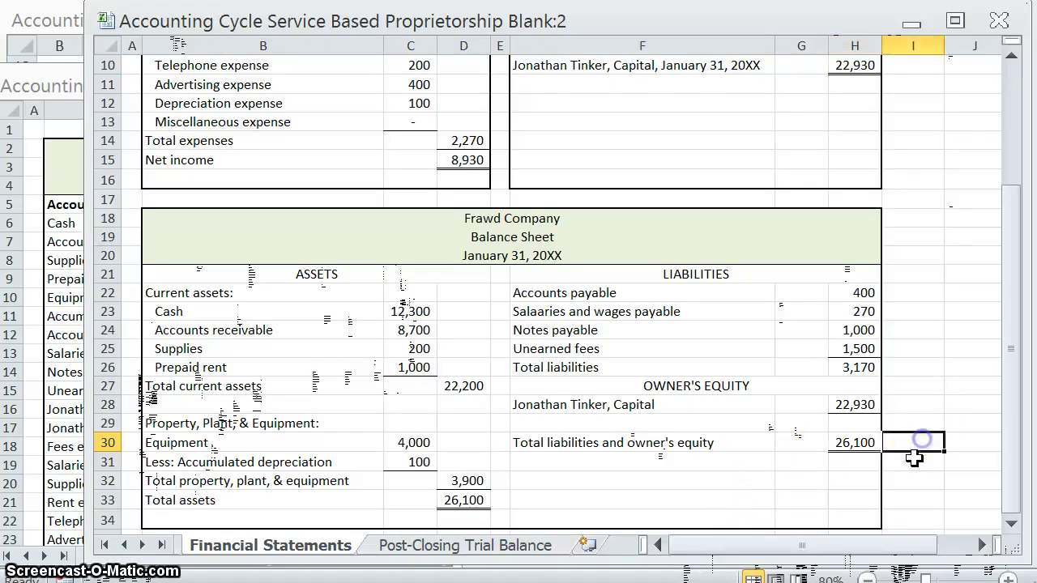
scroll(755, 432, up, 3)
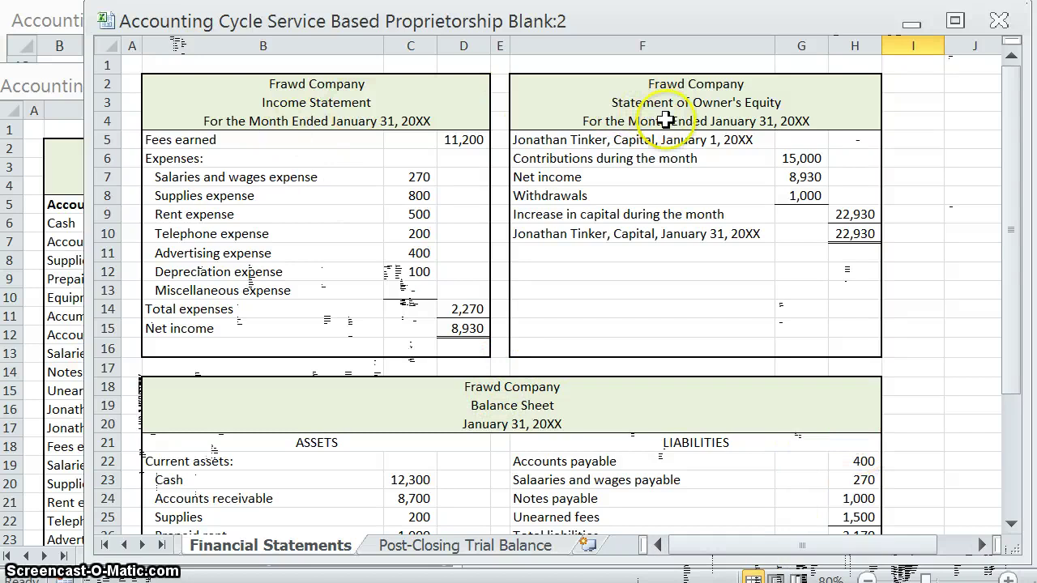
click(461, 328)
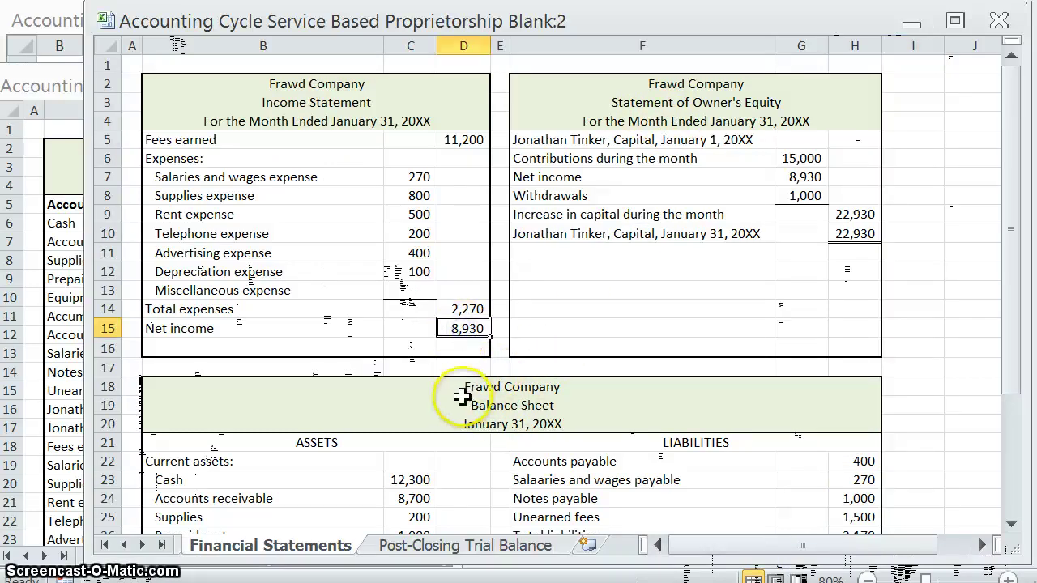
click(813, 175)
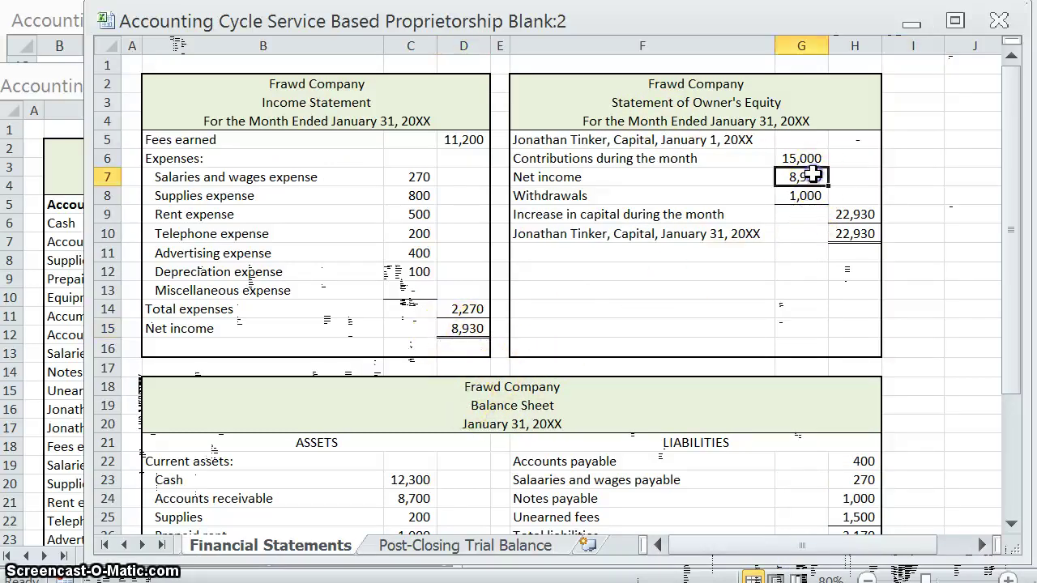
click(856, 233)
scroll(797, 280, down, 3)
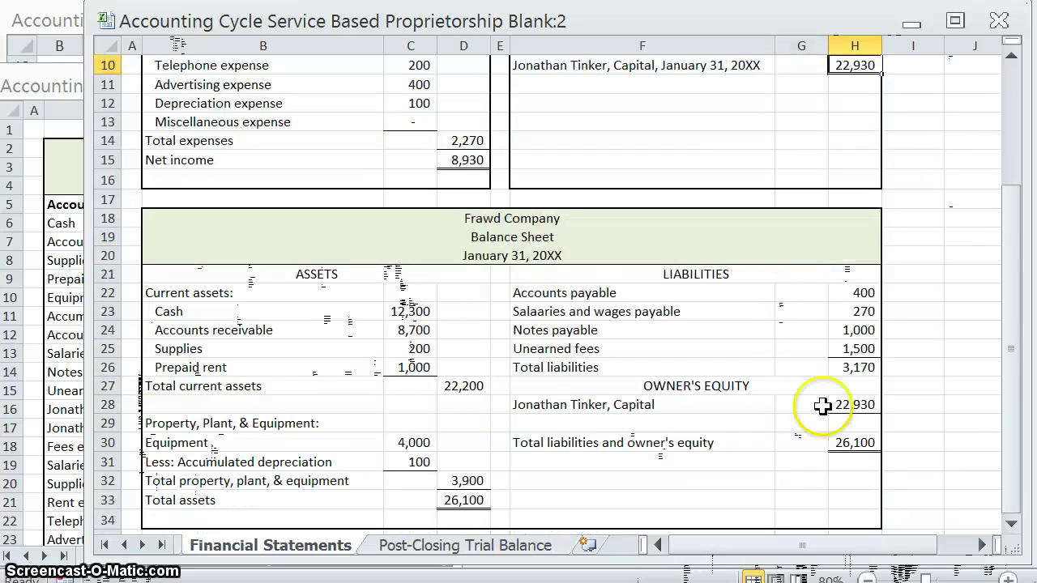